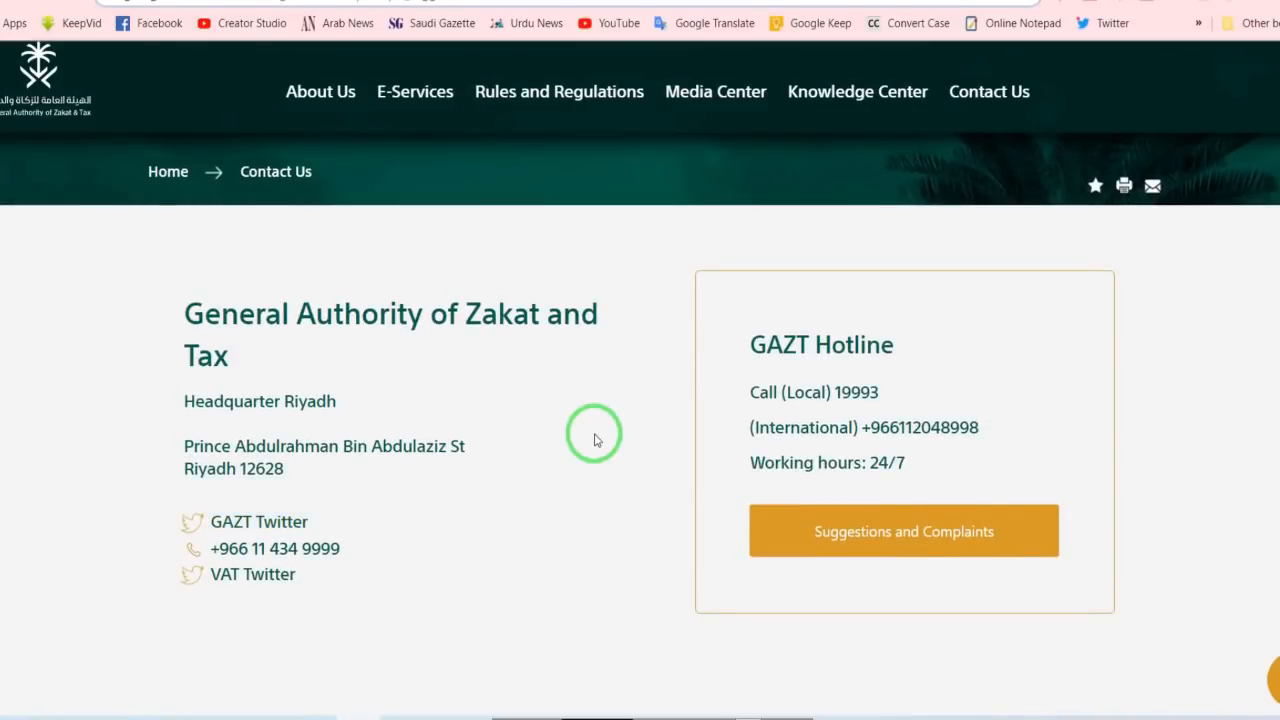
- Examine the General Authority of Zakat and Tax contact page, including the headquarters details and hotline information
scroll(595, 440, "up", 2)
scroll(593, 438, "down", 4)
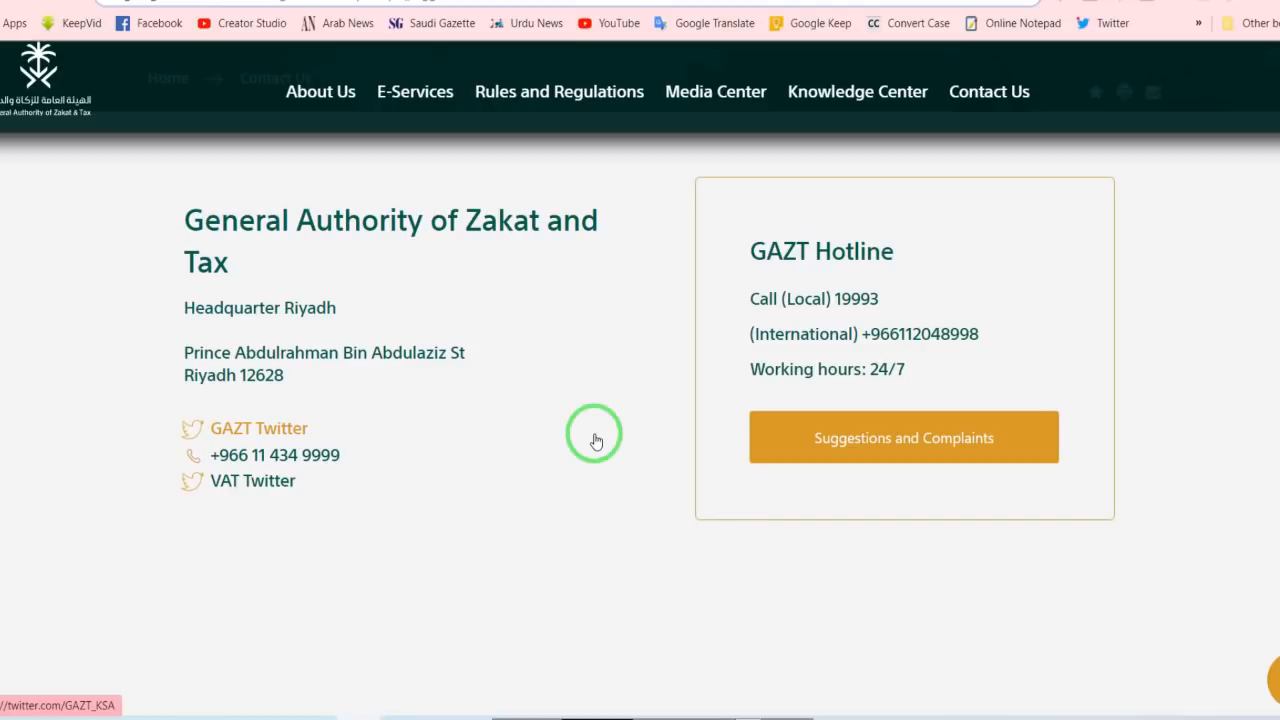
scroll(594, 440, "up", 2)
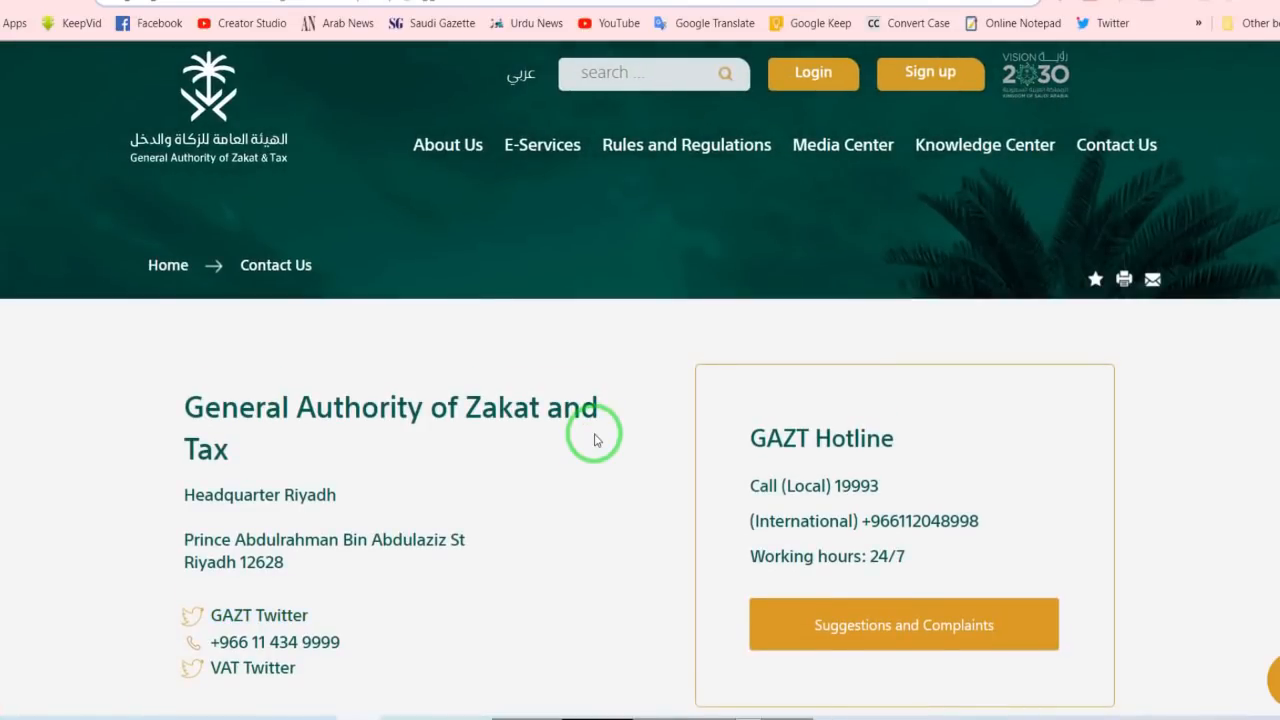
scroll(594, 440, "down", 5)
scroll(594, 440, "up", 5)
scroll(594, 440, "down", 3)
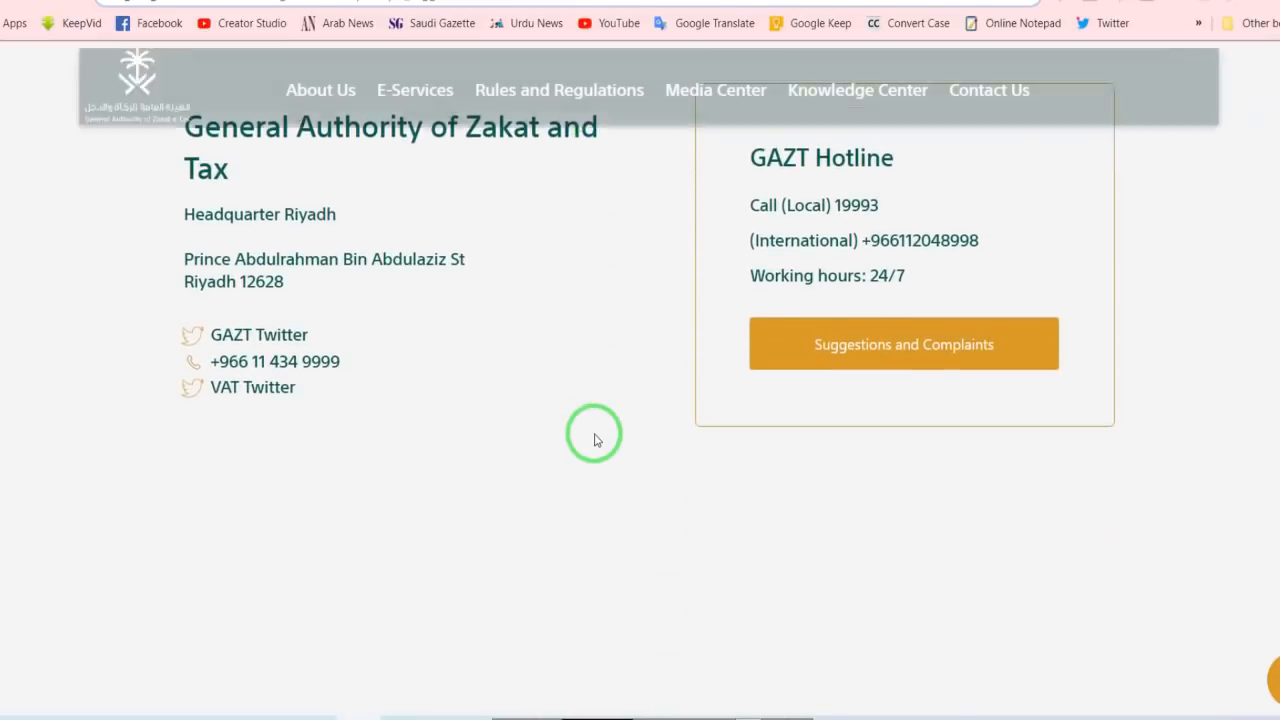
- Open the GAZT Suggestions and Complaints form, choose Complaint and review the fields it requires
left_click(941, 361)
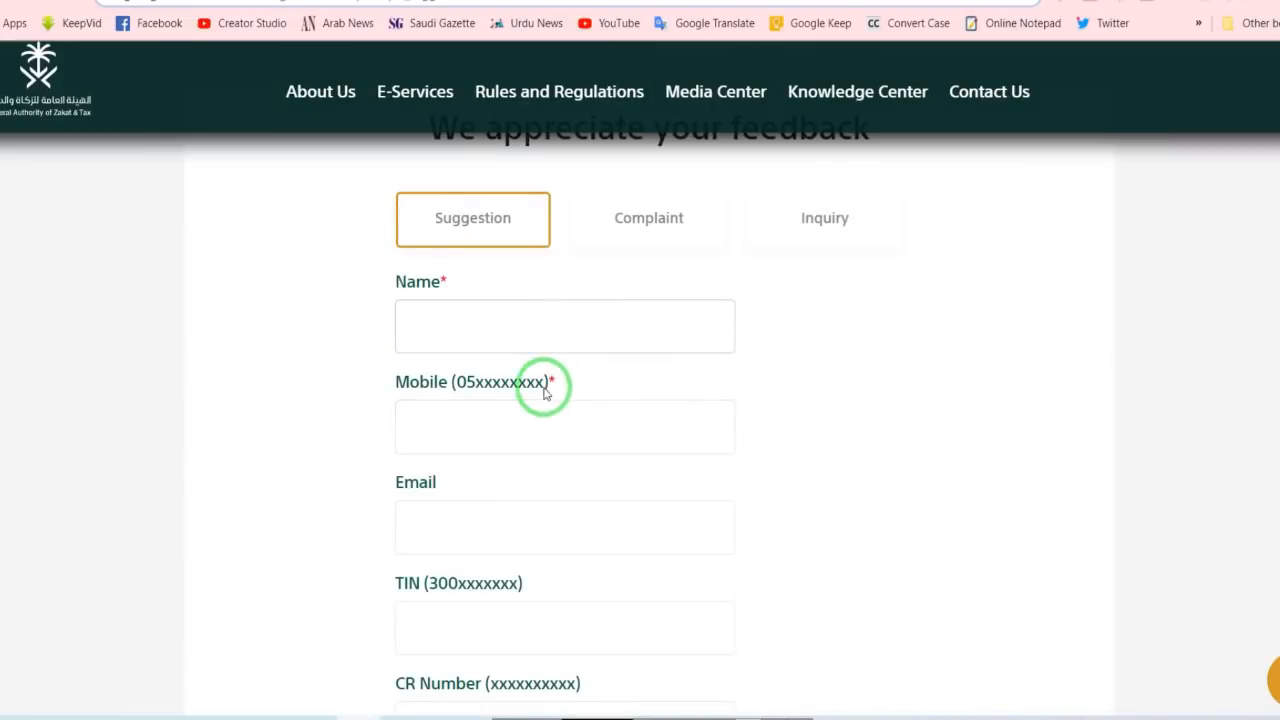
left_click(655, 218)
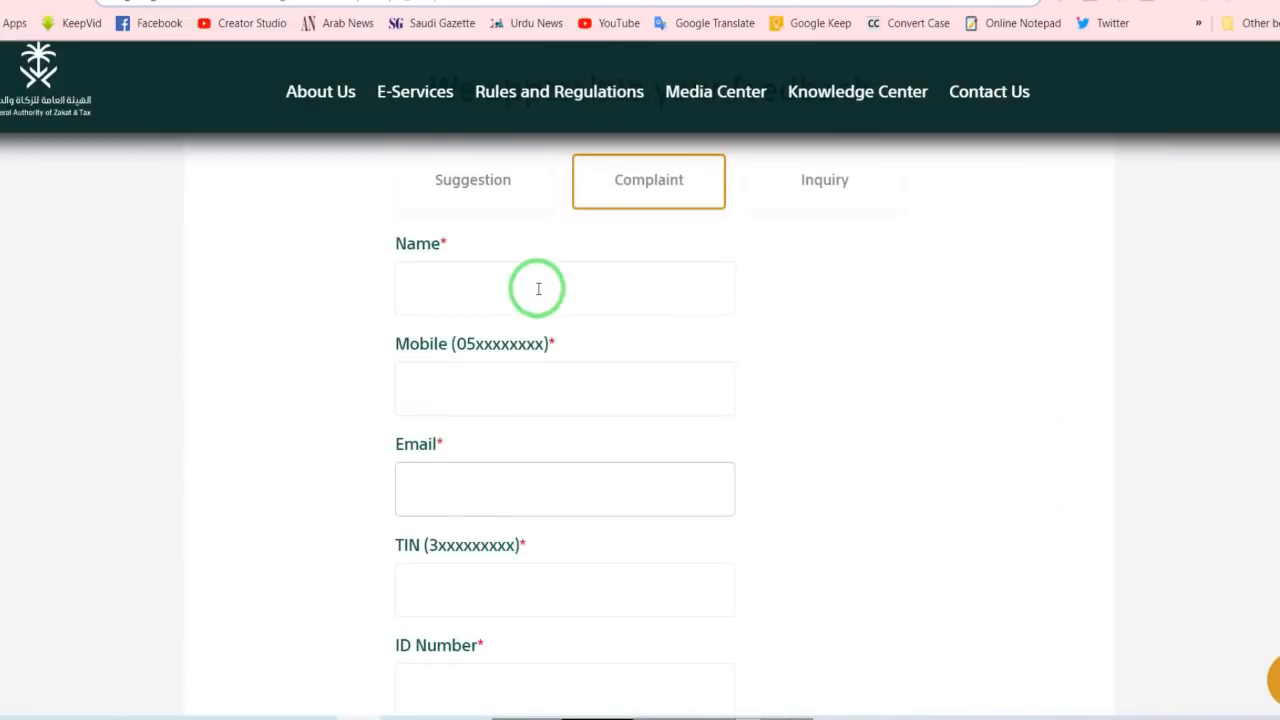
scroll(538, 464, "down", 1)
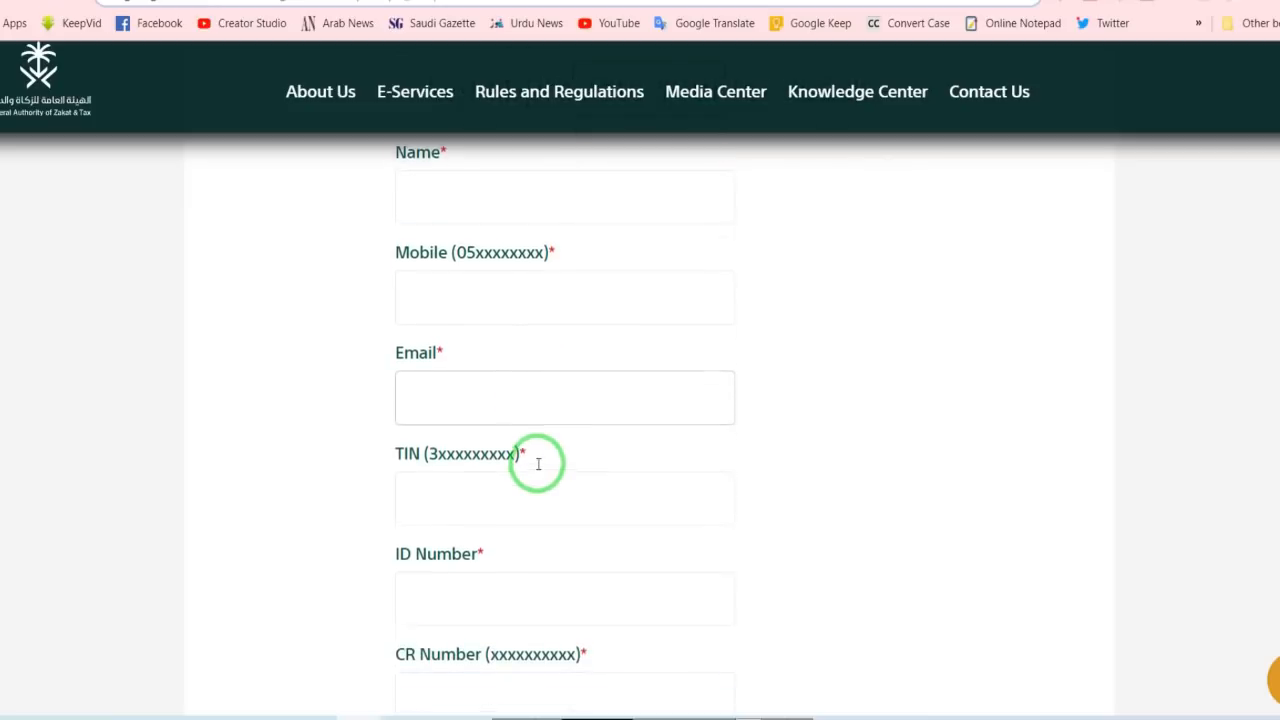
scroll(540, 497, "down", 2)
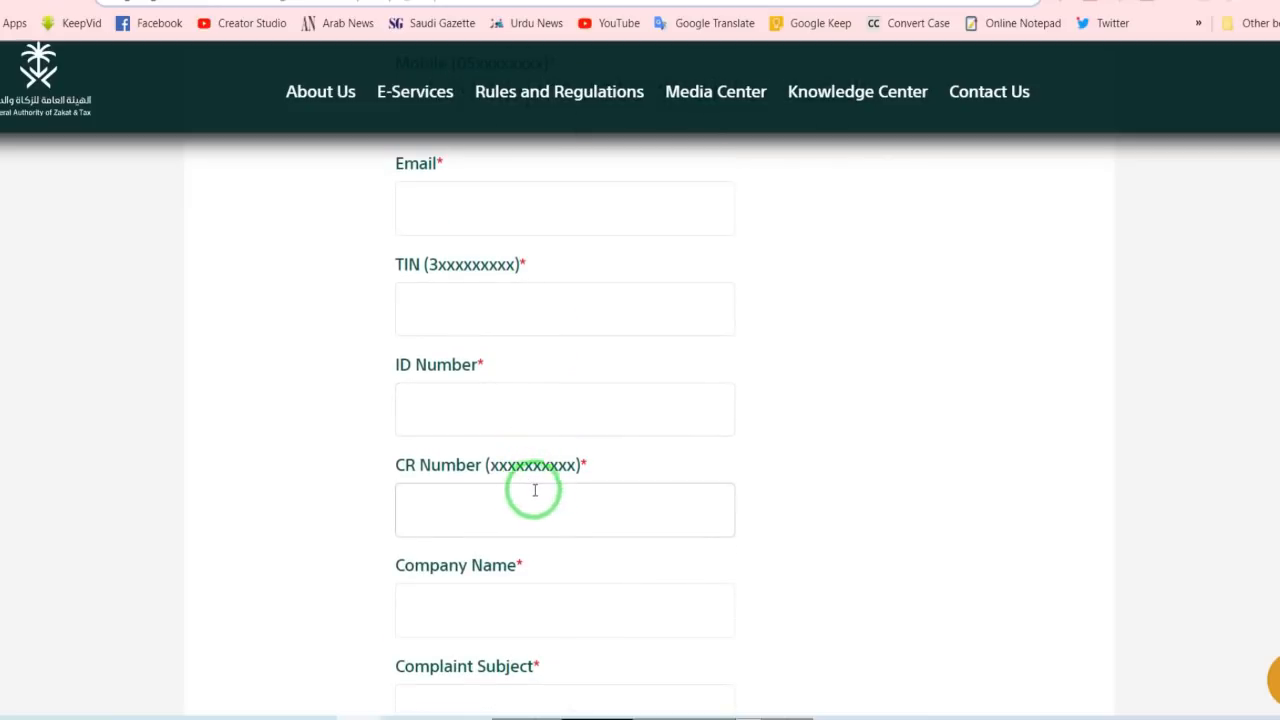
scroll(751, 409, "up", 18)
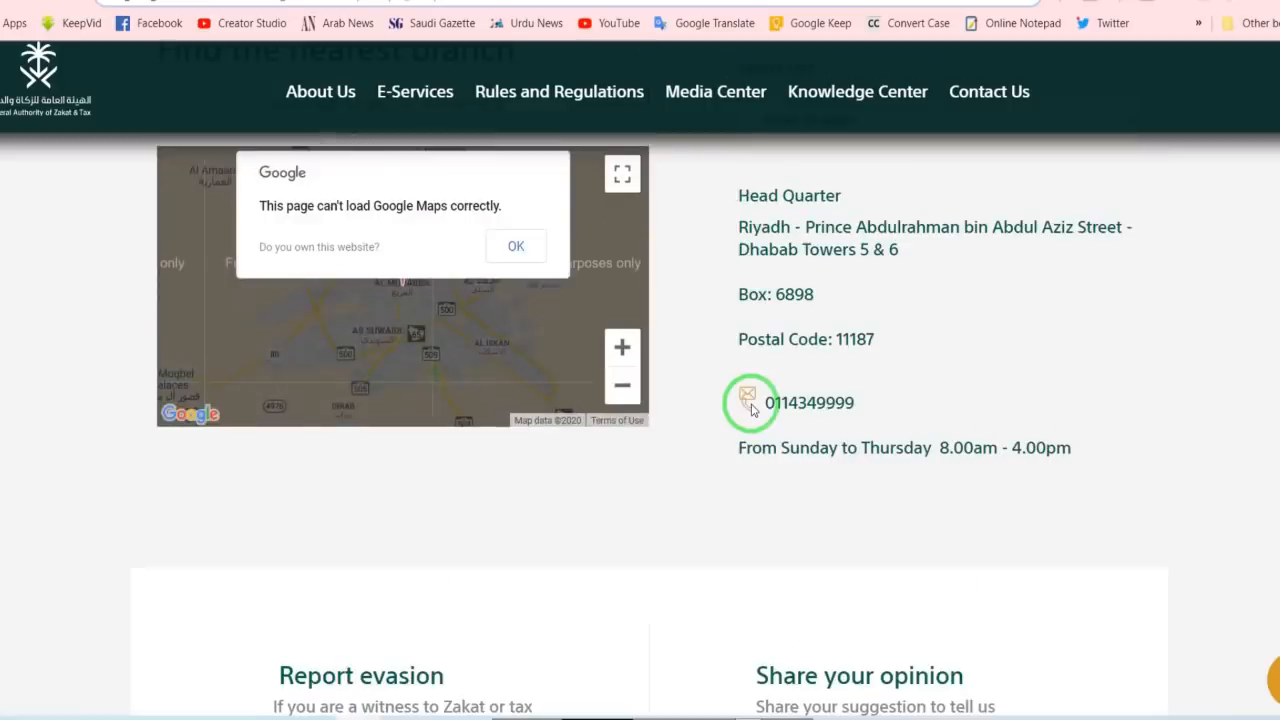
scroll(751, 409, "up", 10)
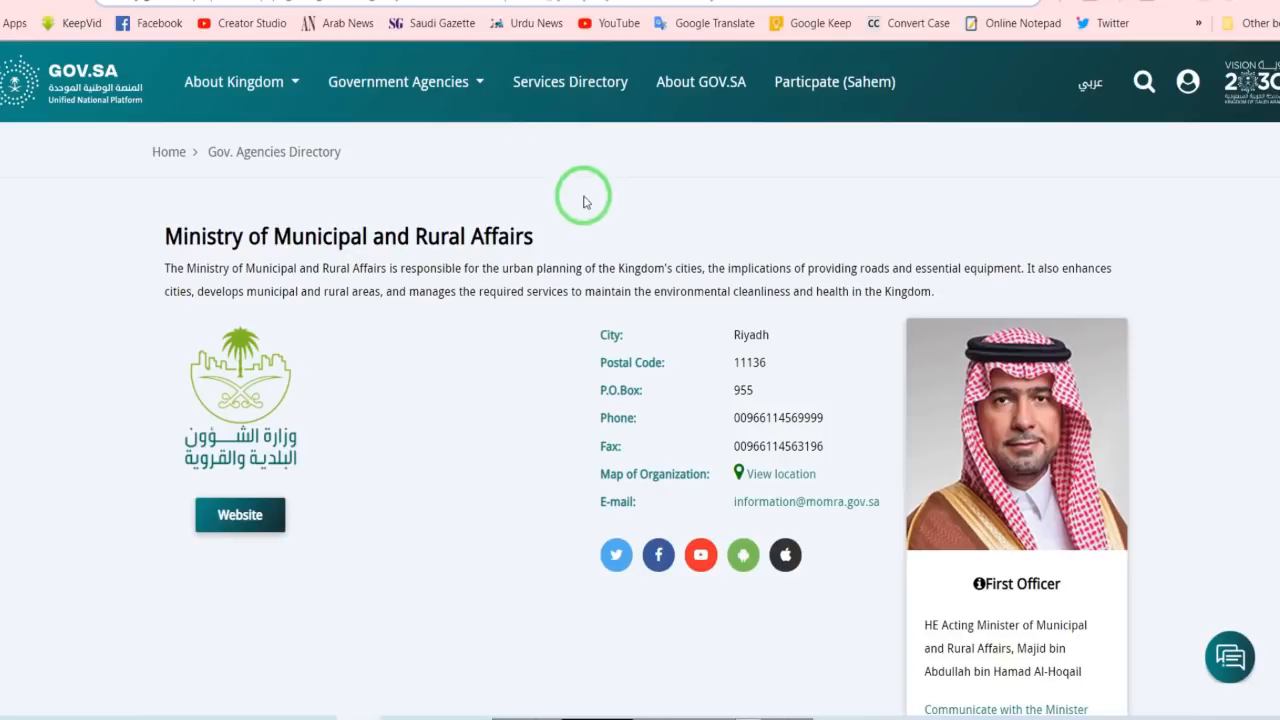
- Check the drafted complaint text in Convert Case, and bring up the GOV.SA Contact Us form
left_click(500, 1)
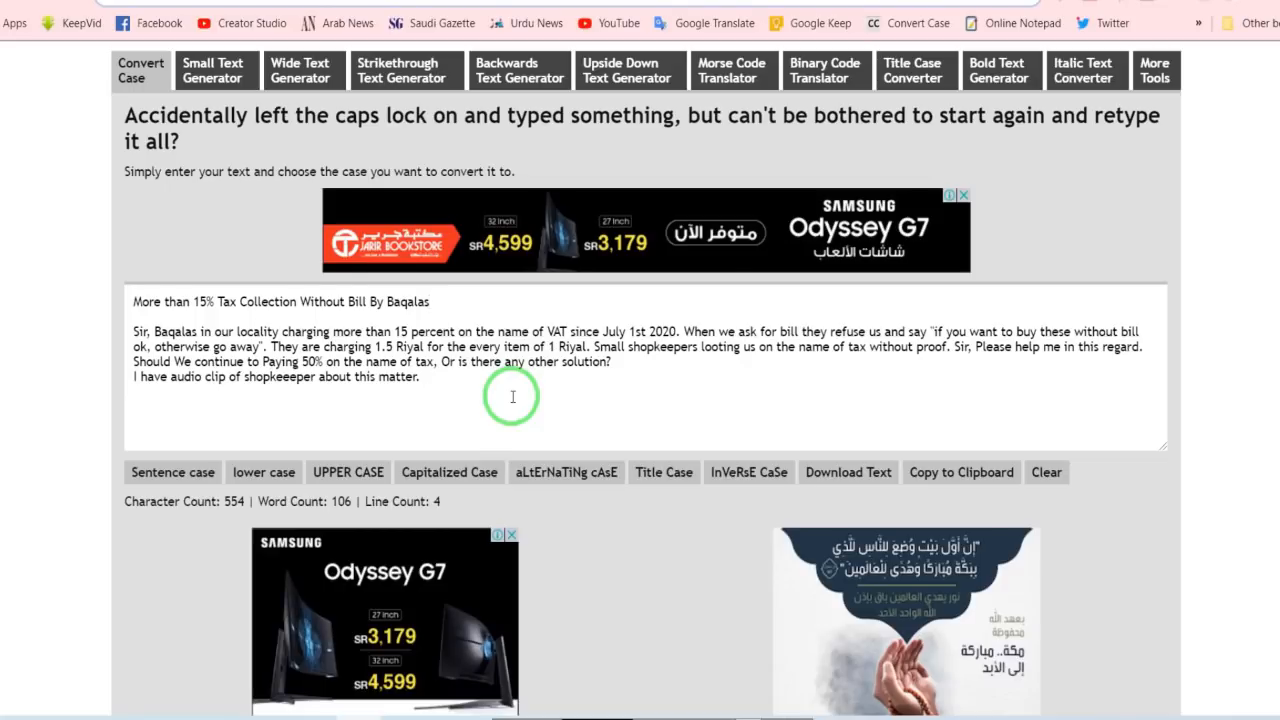
left_click(573, 2)
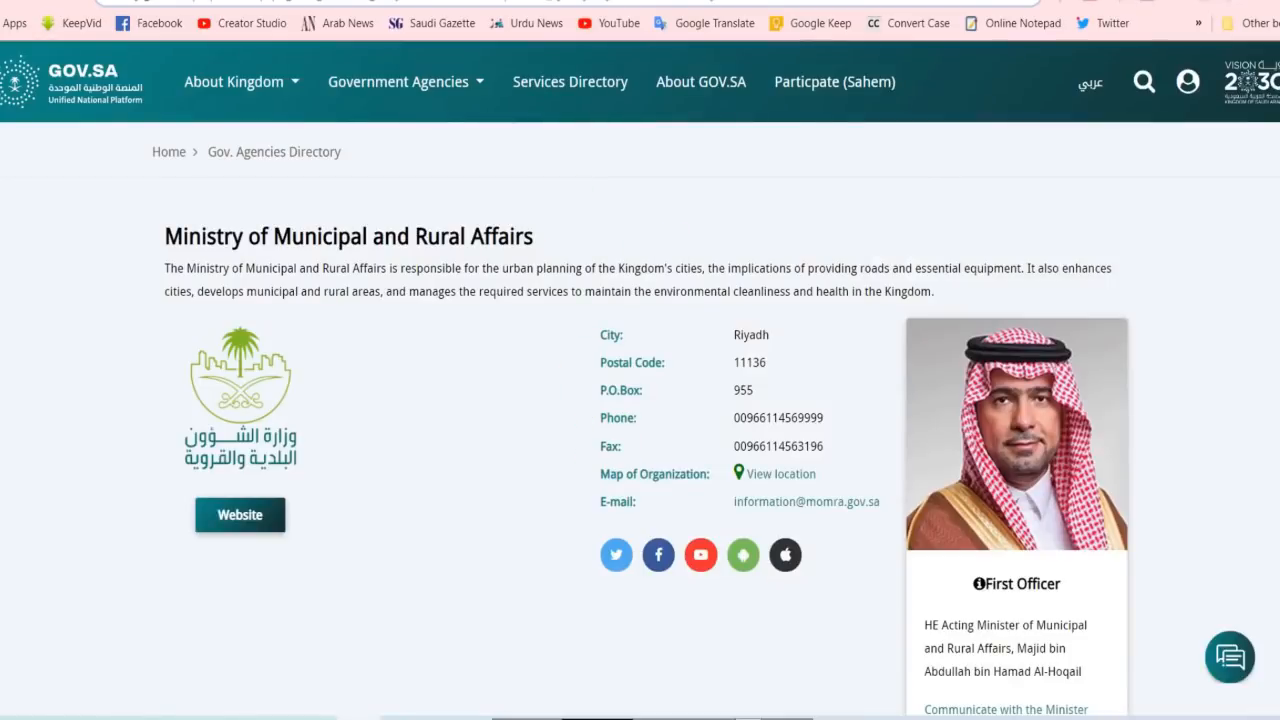
left_click(626, 2)
scroll(576, 405, "up", 3)
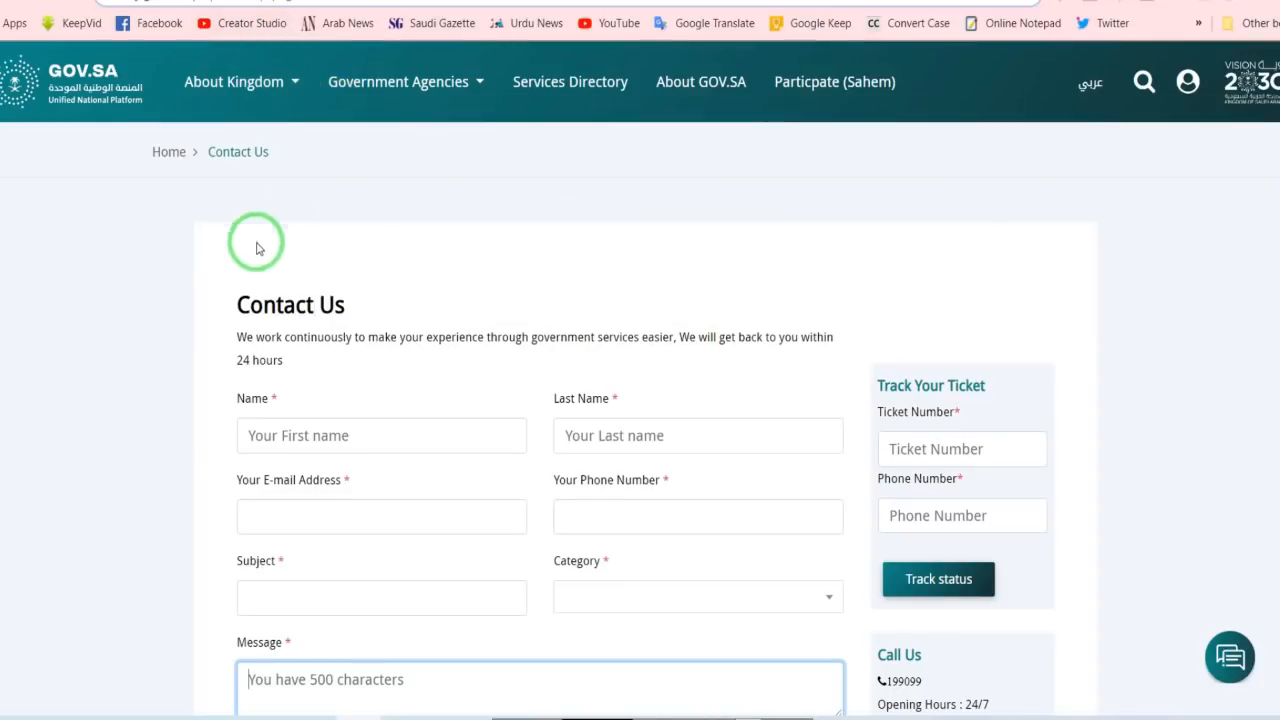
- Examine the Riyadh Municipality contact page, from its contact channels down to the complaint and suggestion form
left_click(684, 3)
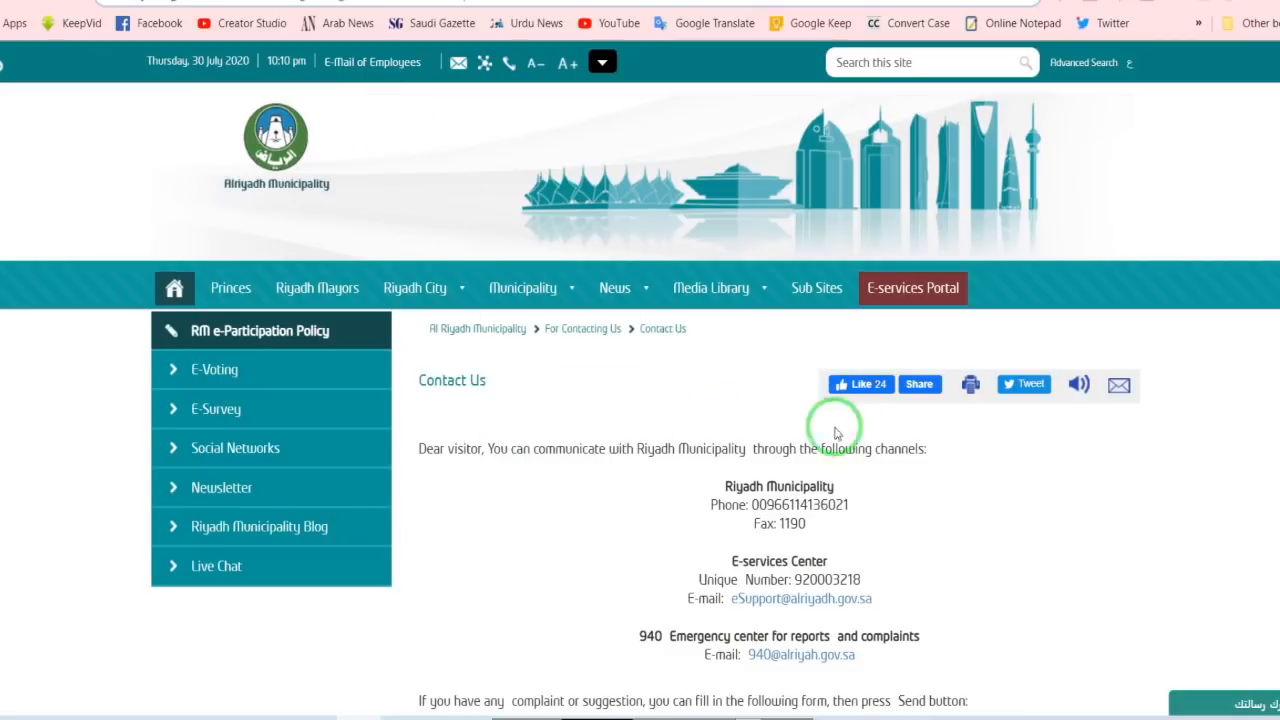
scroll(900, 451, "down", 3)
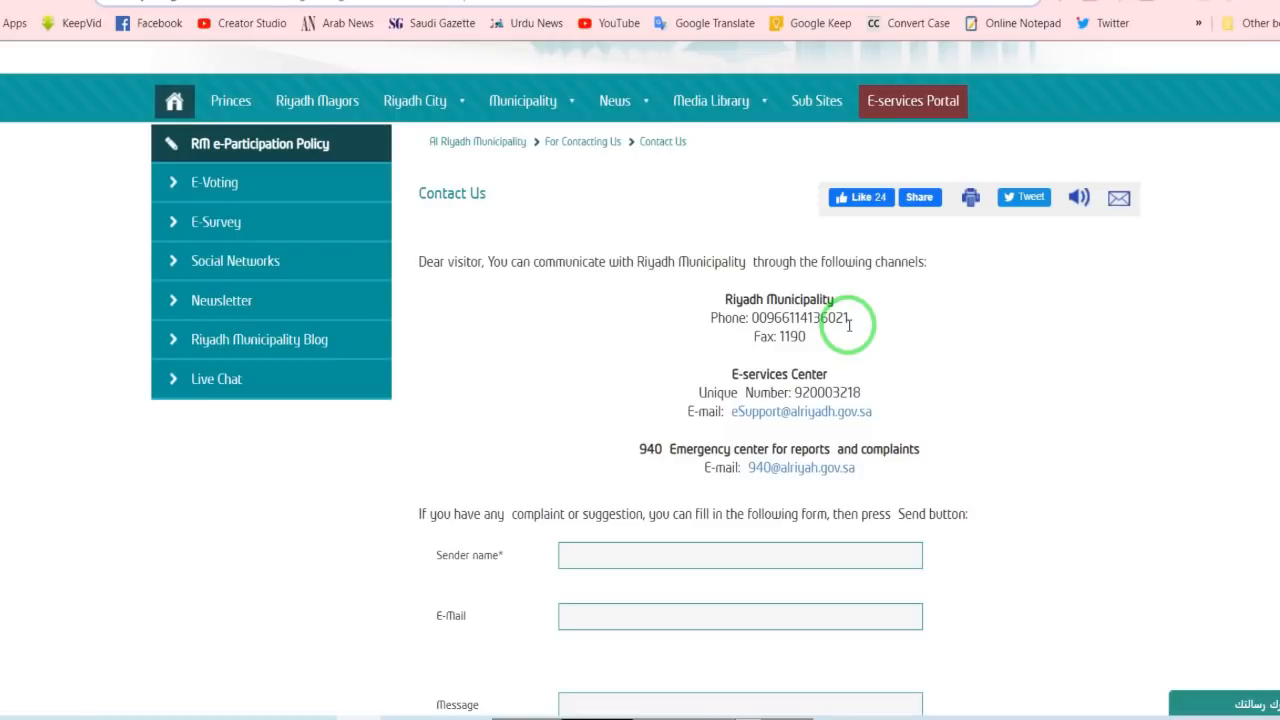
scroll(655, 462, "down", 1)
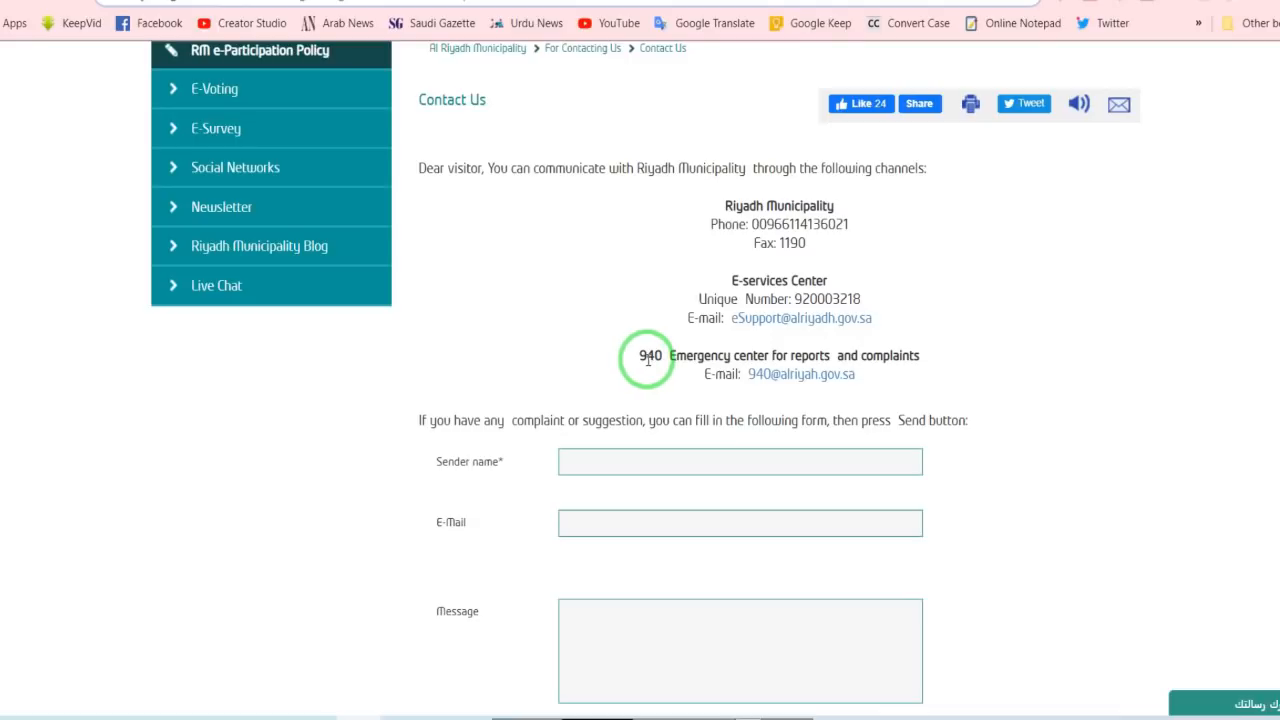
scroll(648, 360, "up", 3)
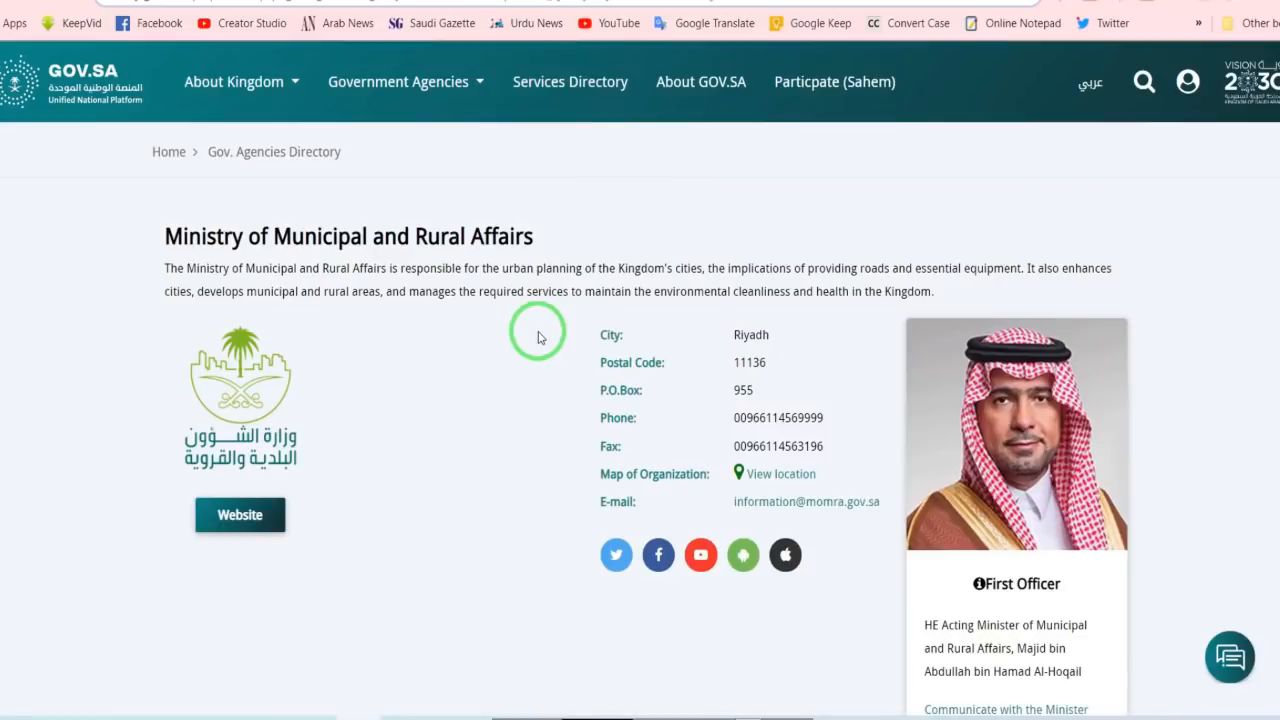
scroll(539, 335, "down", 3)
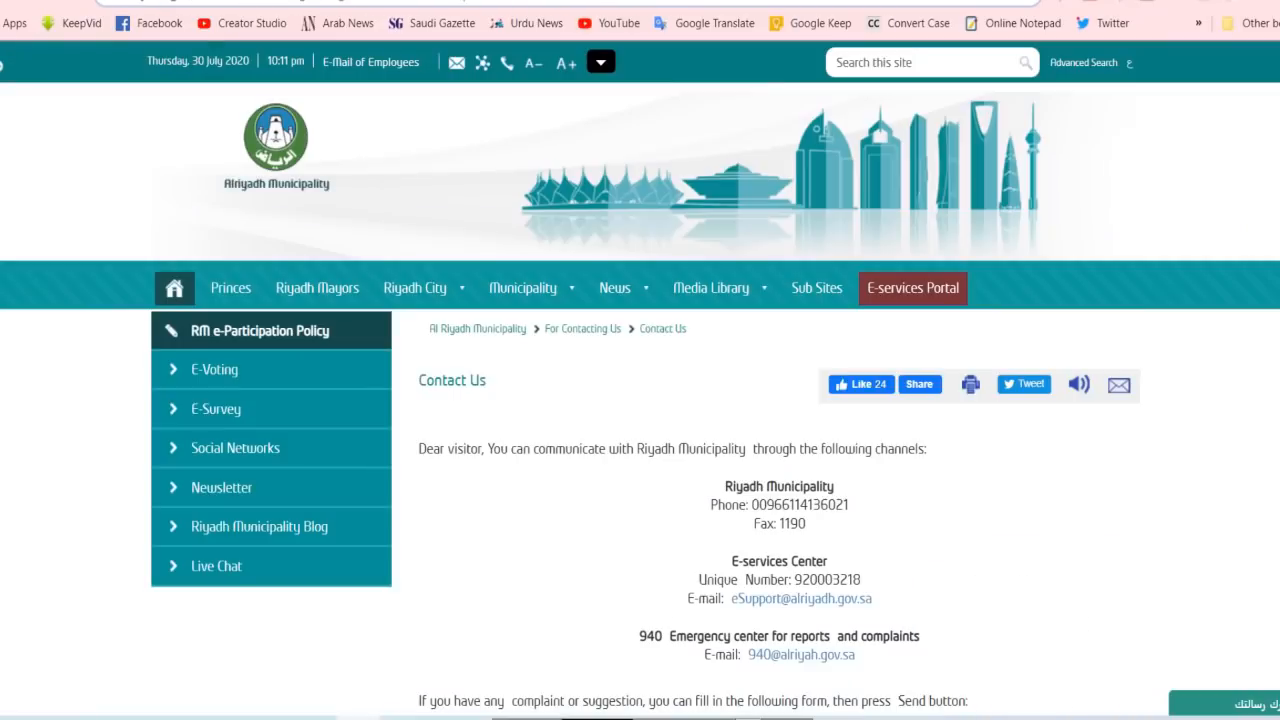
scroll(805, 288, "down", 5)
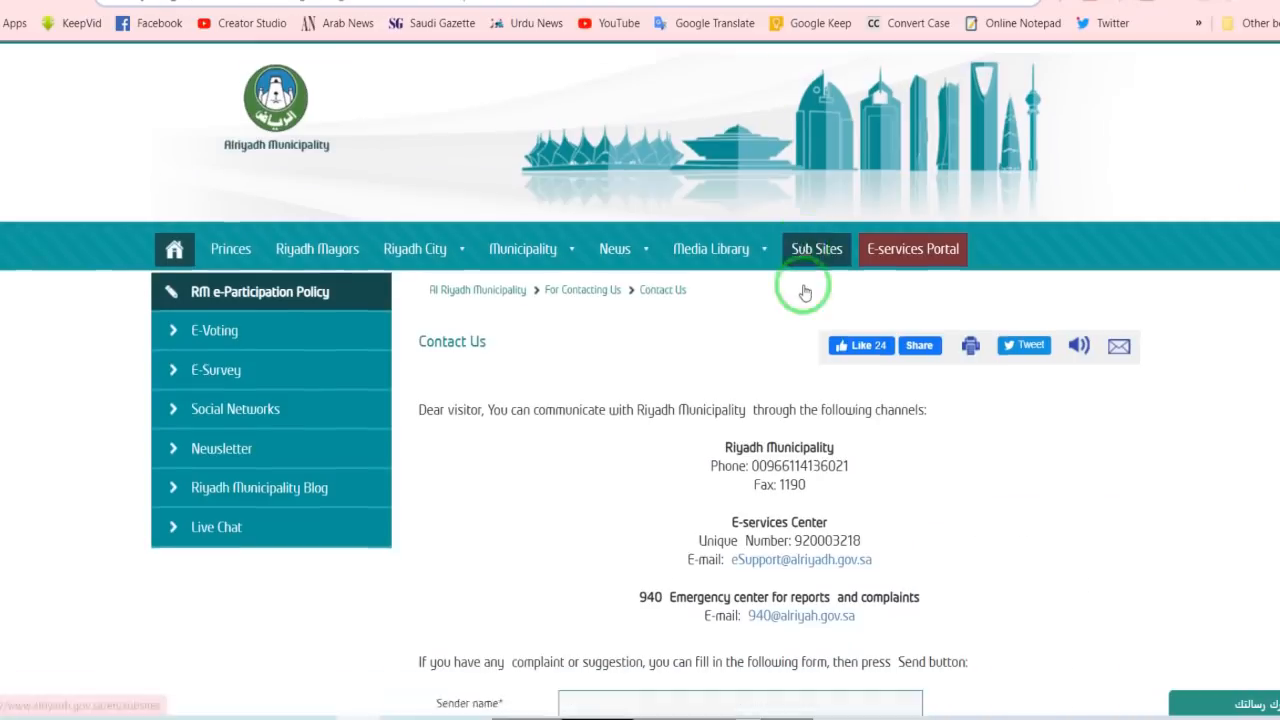
scroll(805, 290, "down", 2)
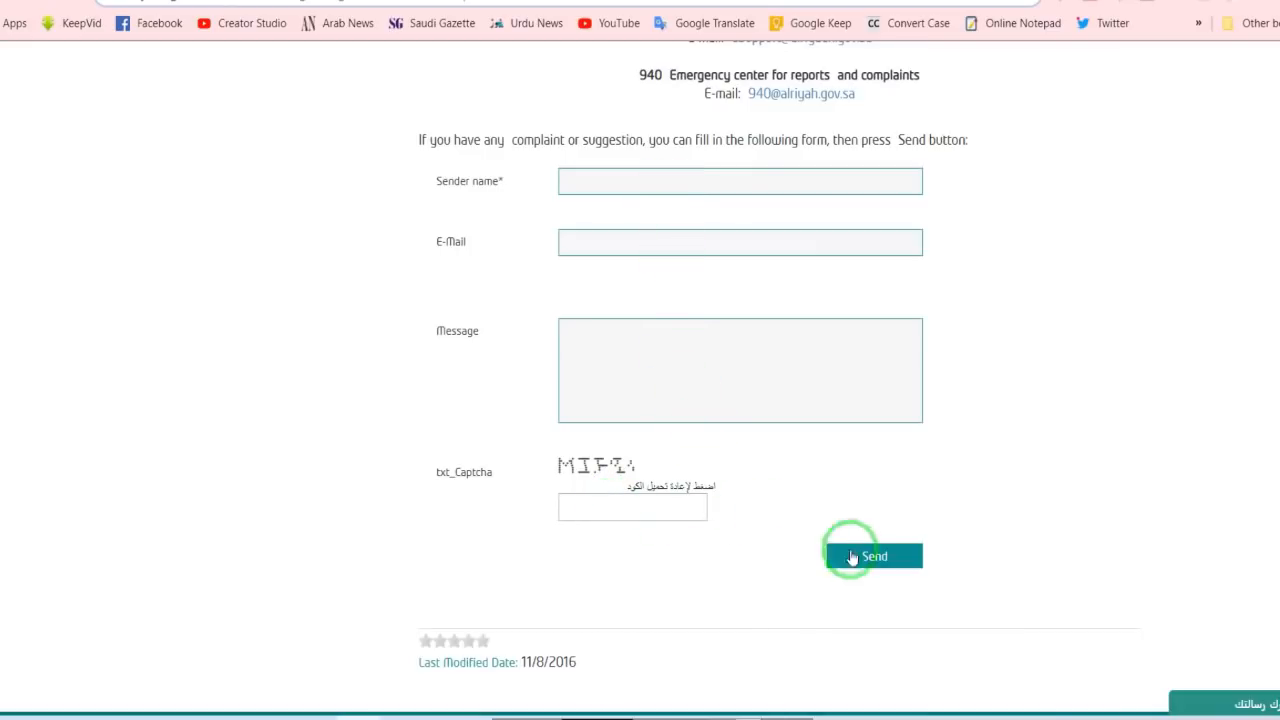
- Review the personal details and Subject fields of the GOV.SA Contact Us form, and view its Category options
left_click(650, 2)
scroll(850, 225, "down", 3)
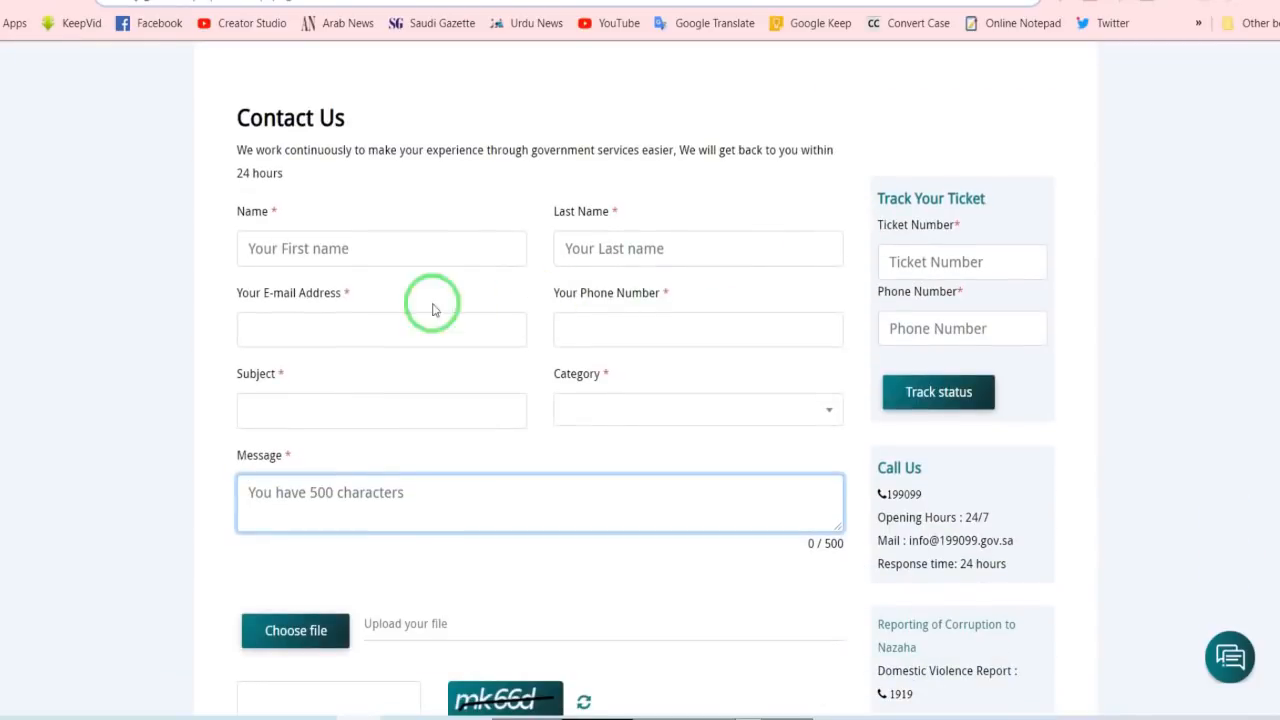
scroll(451, 180, "up", 2)
scroll(451, 180, "down", 1)
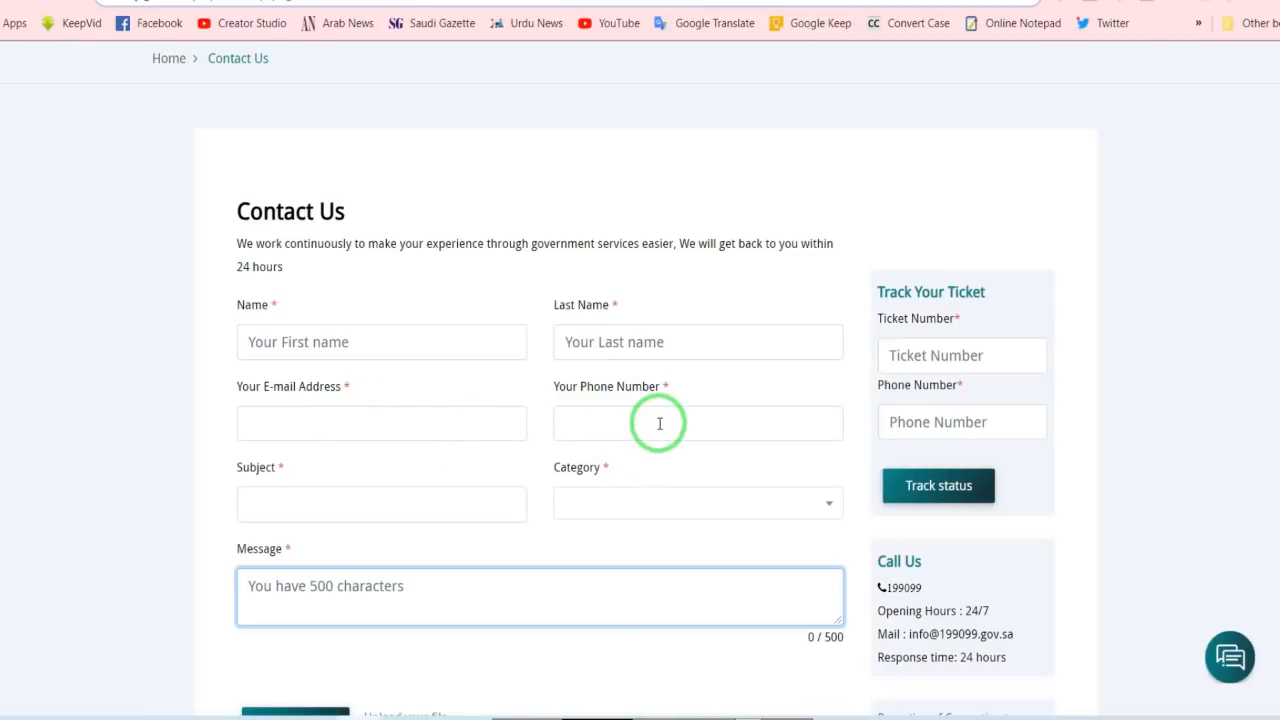
left_click(383, 506)
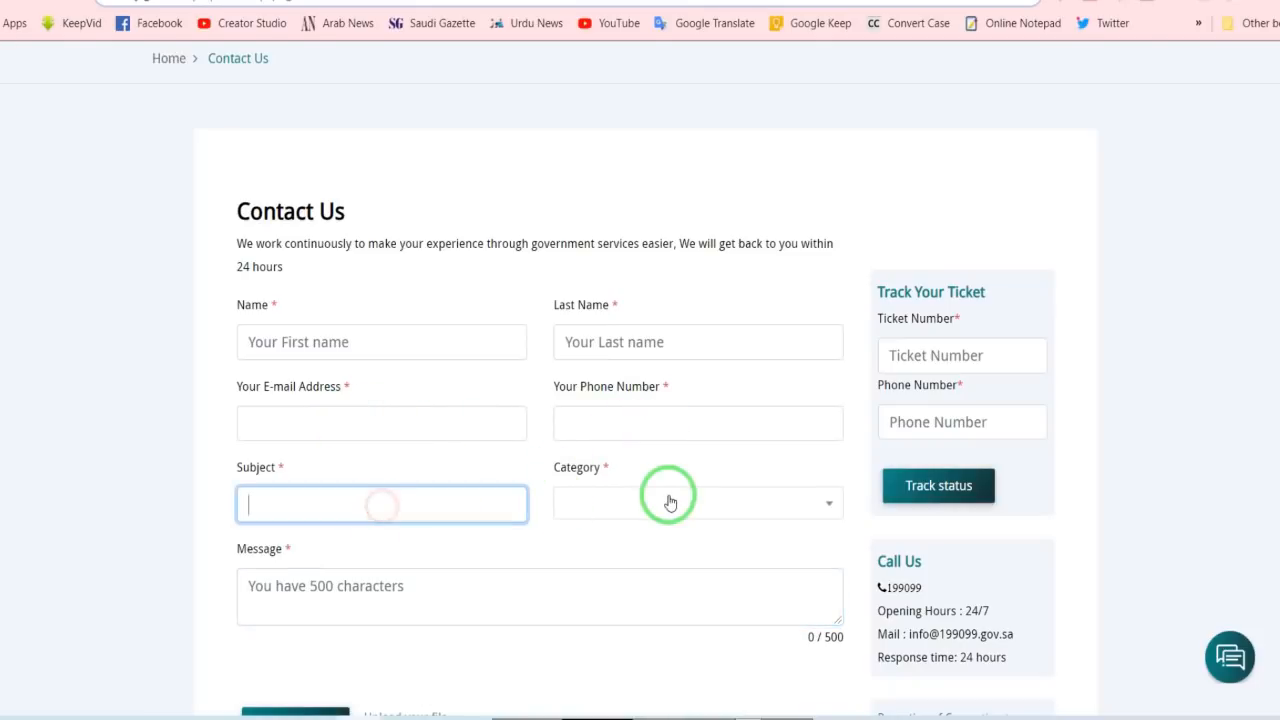
left_click(668, 502)
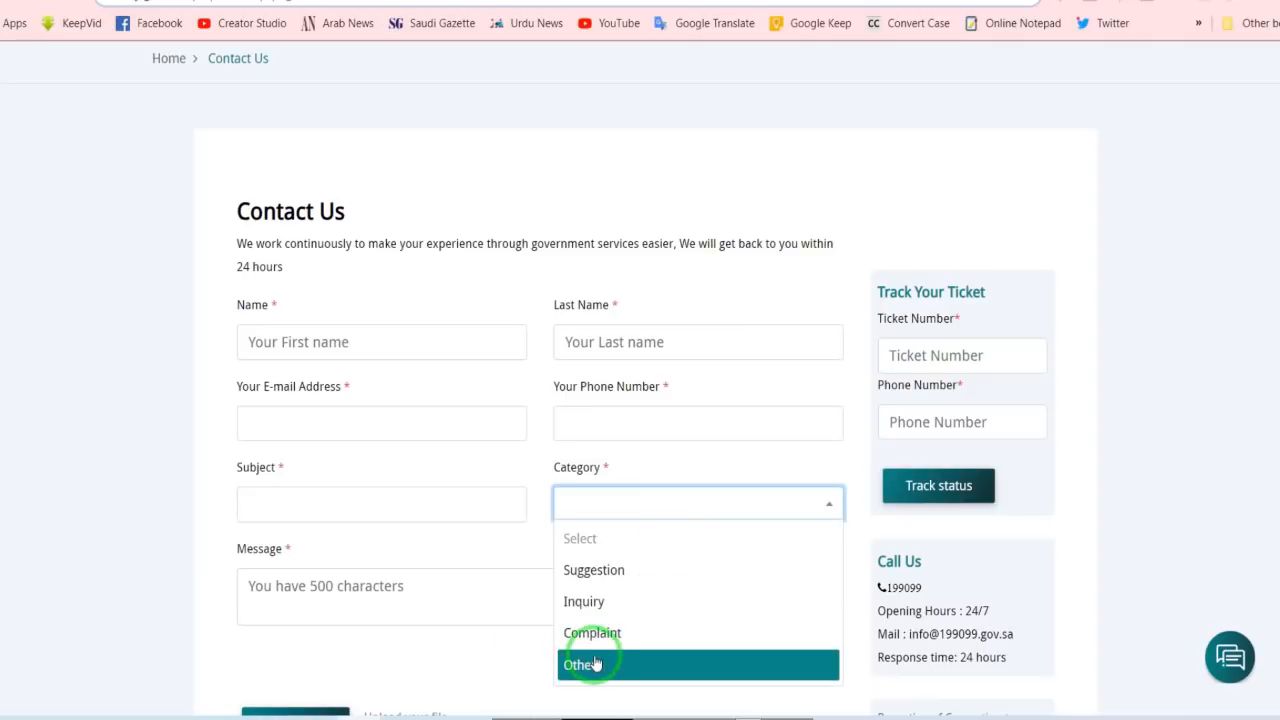
- Review the message, file upload, captcha and privacy terms sections of the GOV.SA contact form
scroll(450, 520, "down", 2)
left_click(400, 414)
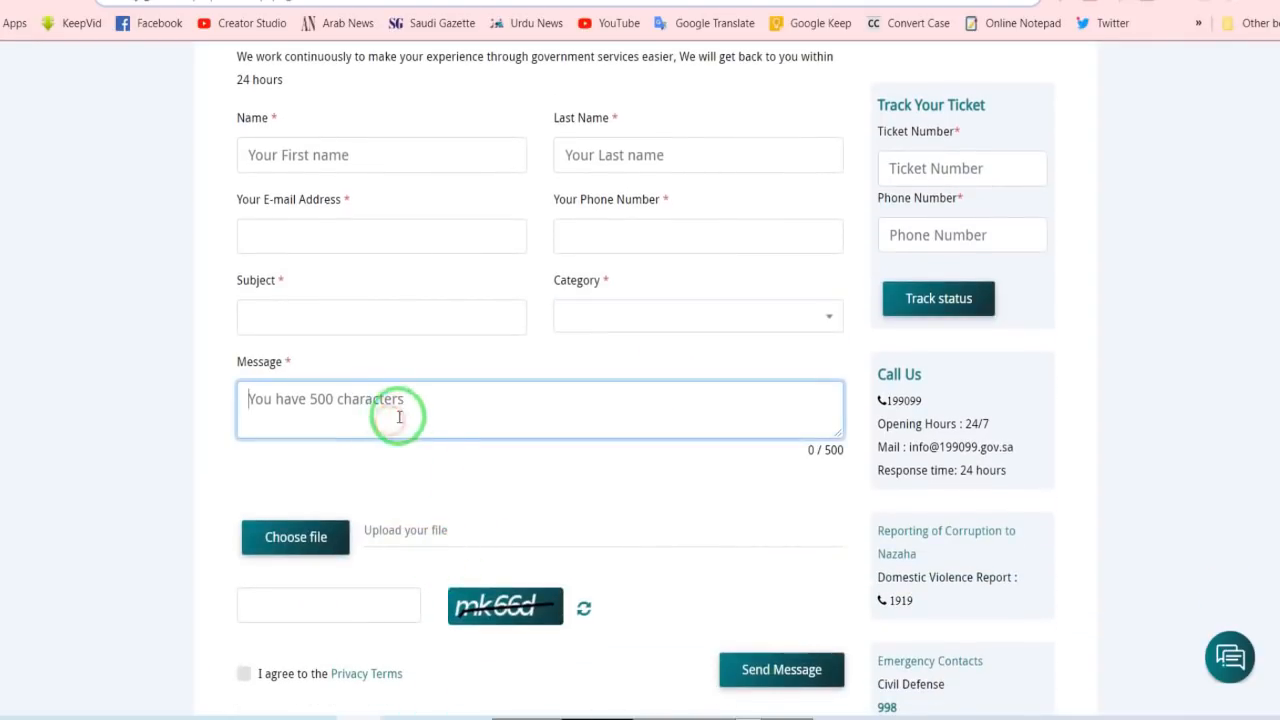
scroll(410, 520, "down", 1)
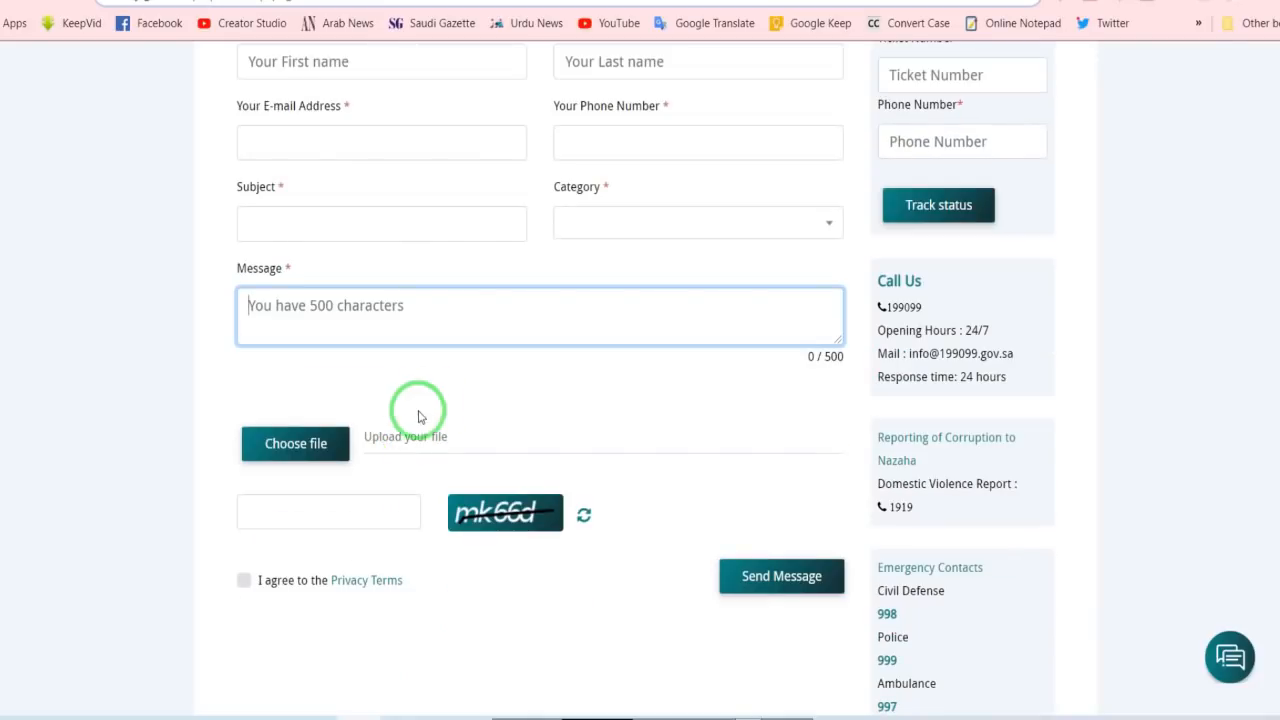
scroll(441, 343, "up", 2)
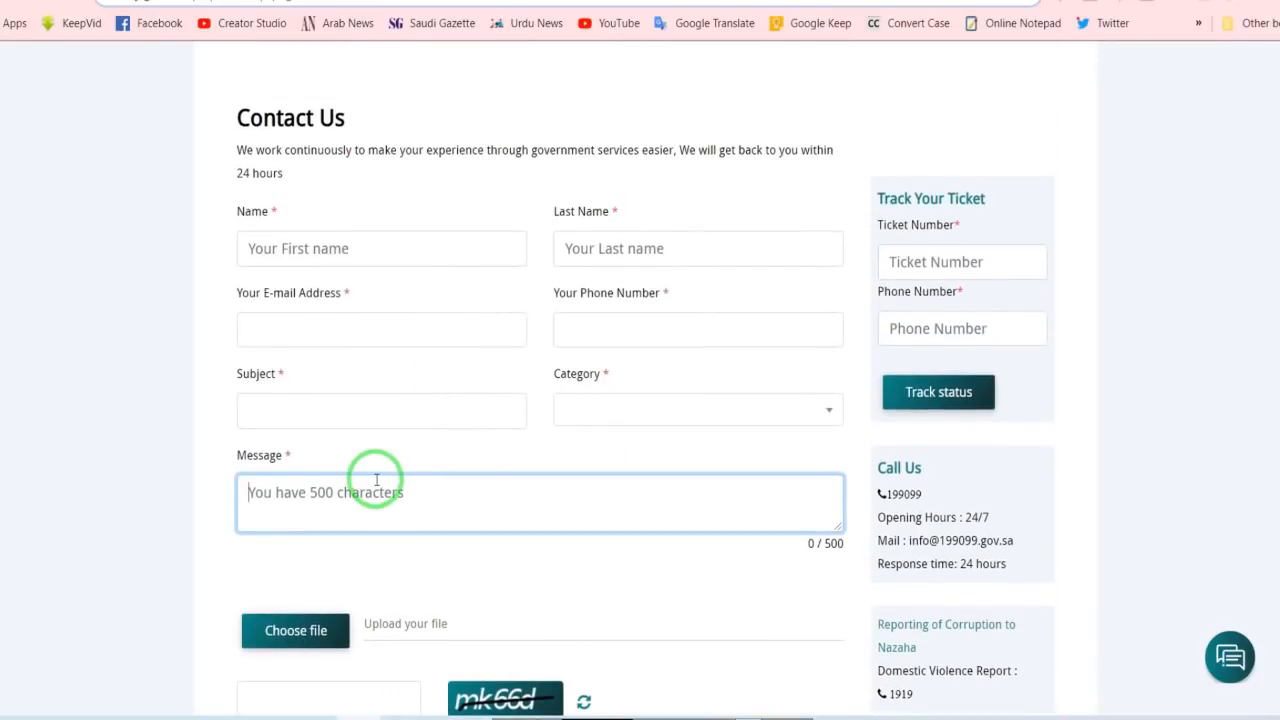
scroll(385, 490, "down", 1)
scroll(400, 490, "down", 2)
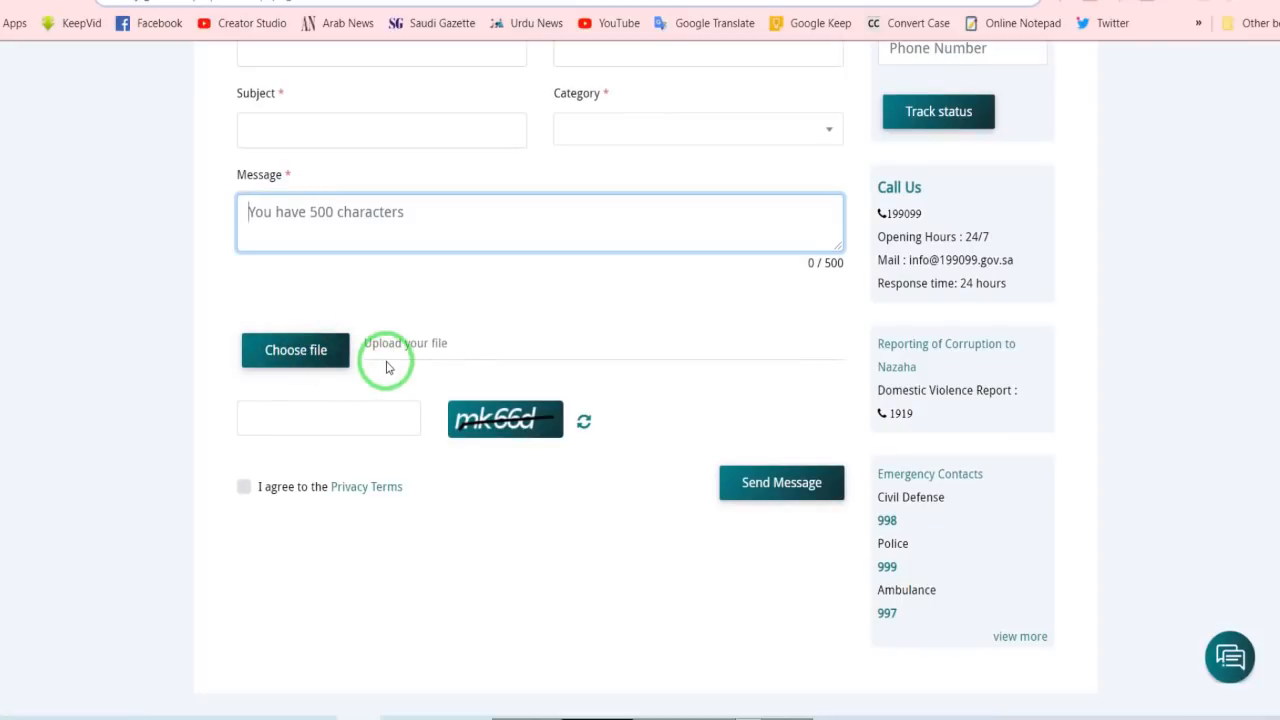
left_click(354, 411)
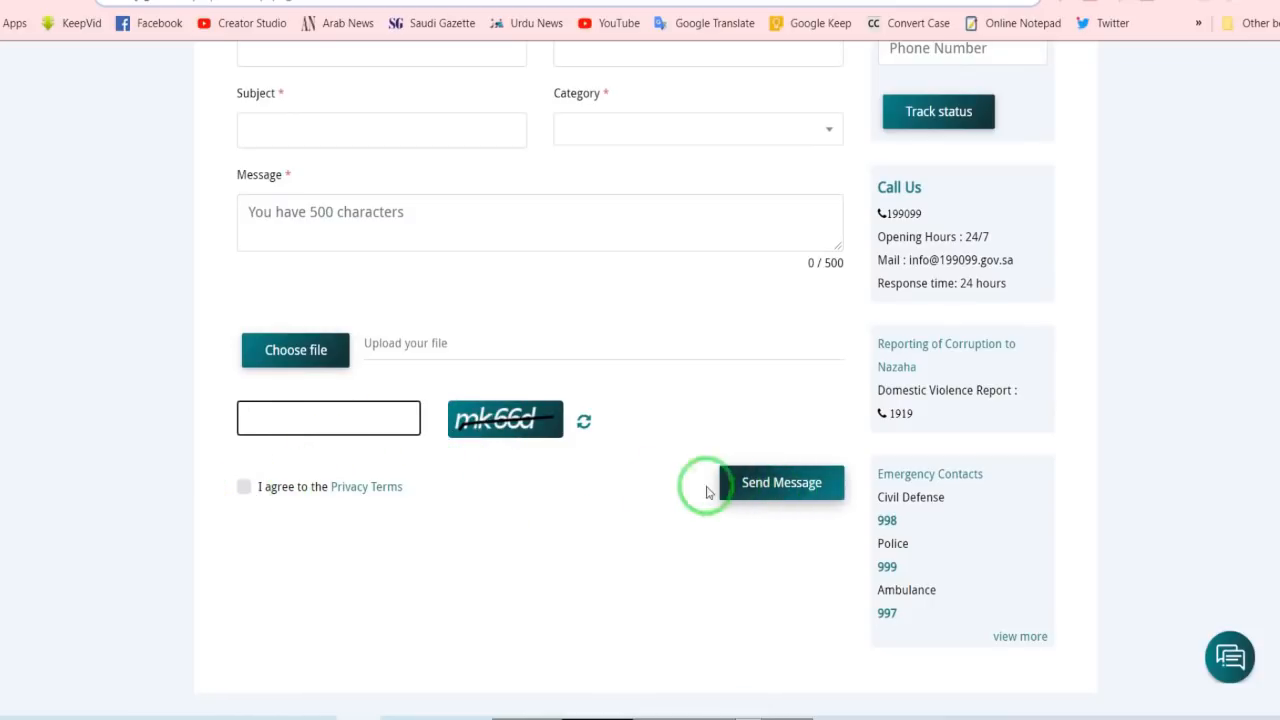
scroll(600, 395, "up", 5)
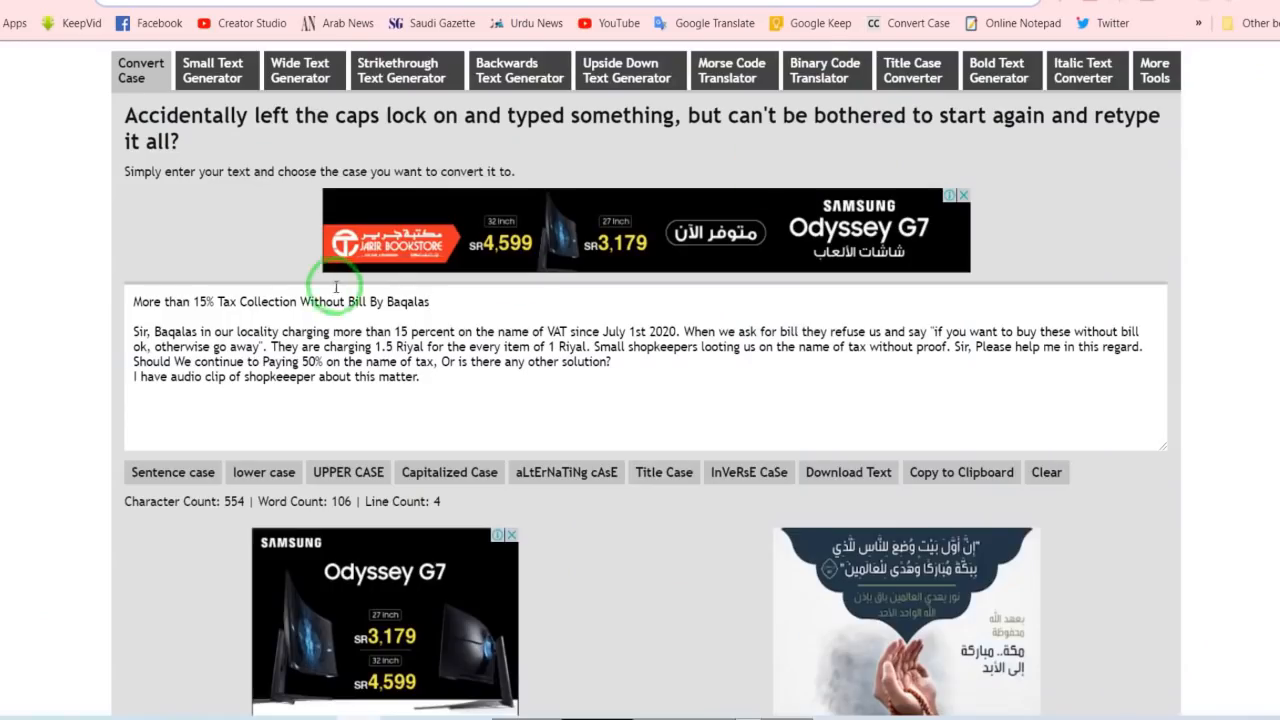
- Copy the draft's title "More than 15% Tax Collection Without Bill By Baqalas" into the Subject field of the GOV.SA contact form
triple_click(266, 300)
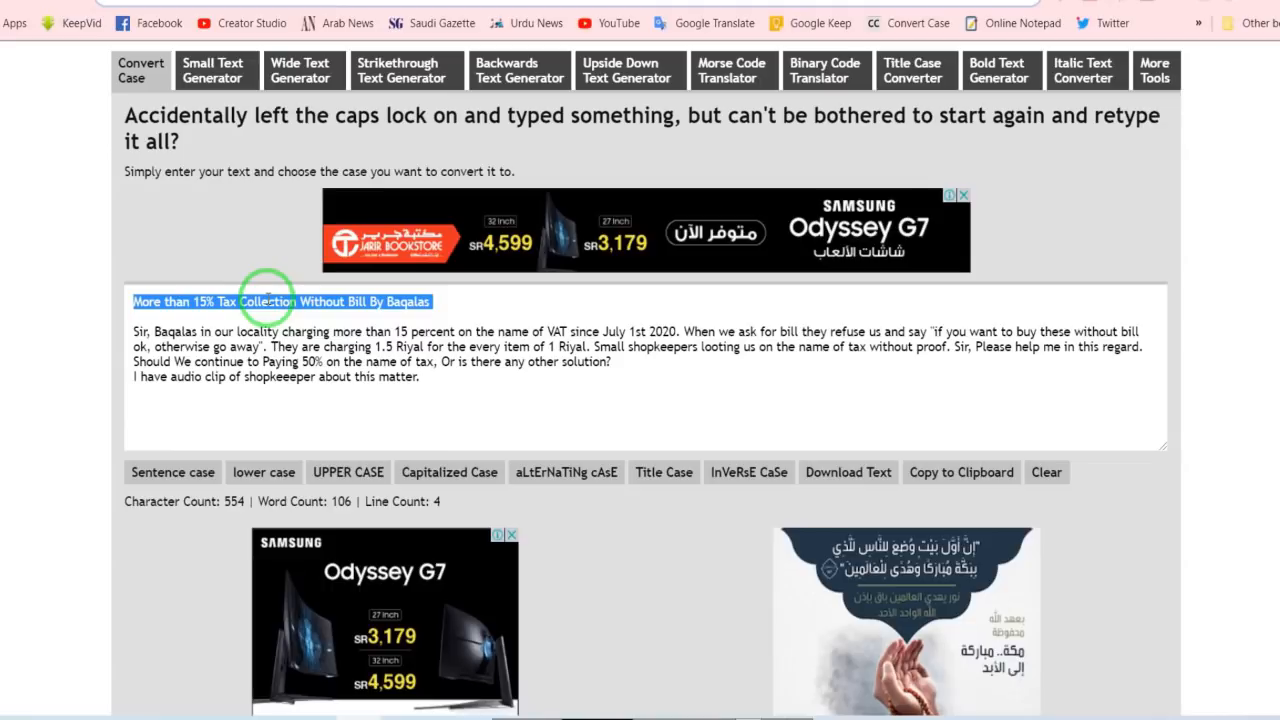
left_click(543, 10)
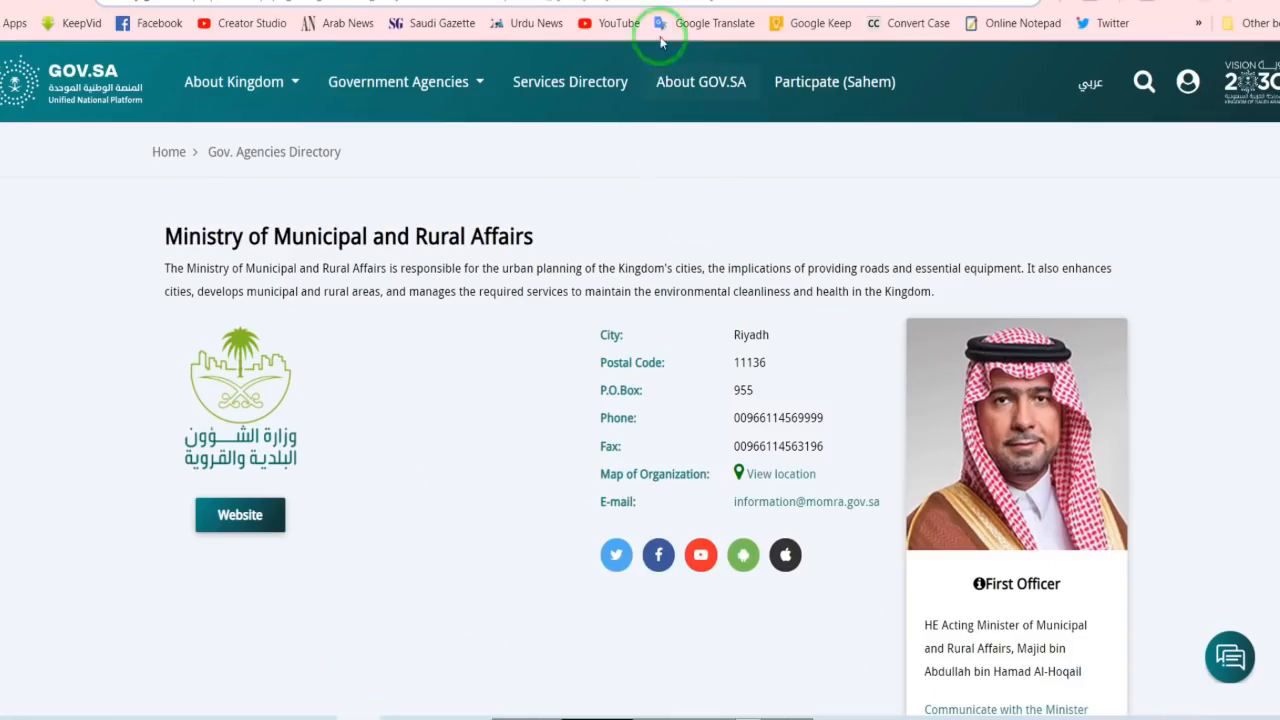
left_click(620, 8)
scroll(586, 306, "down", 1)
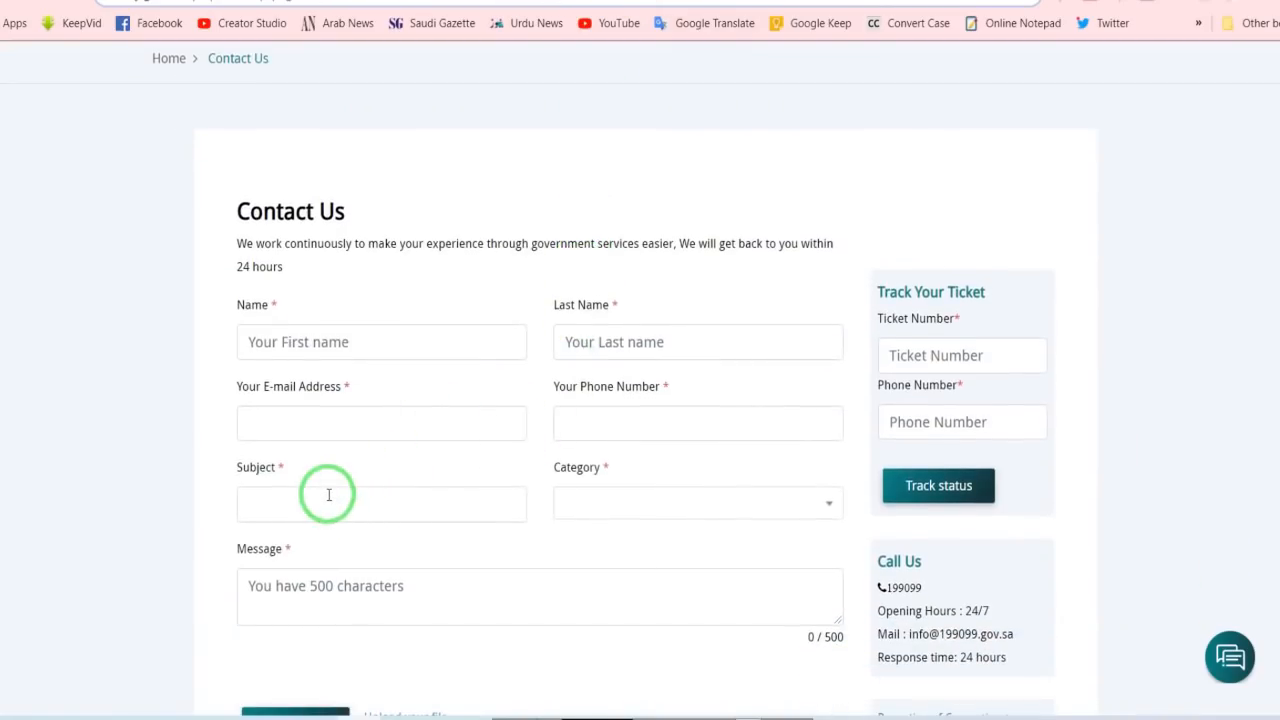
left_click(327, 493)
key("ctrl+v")
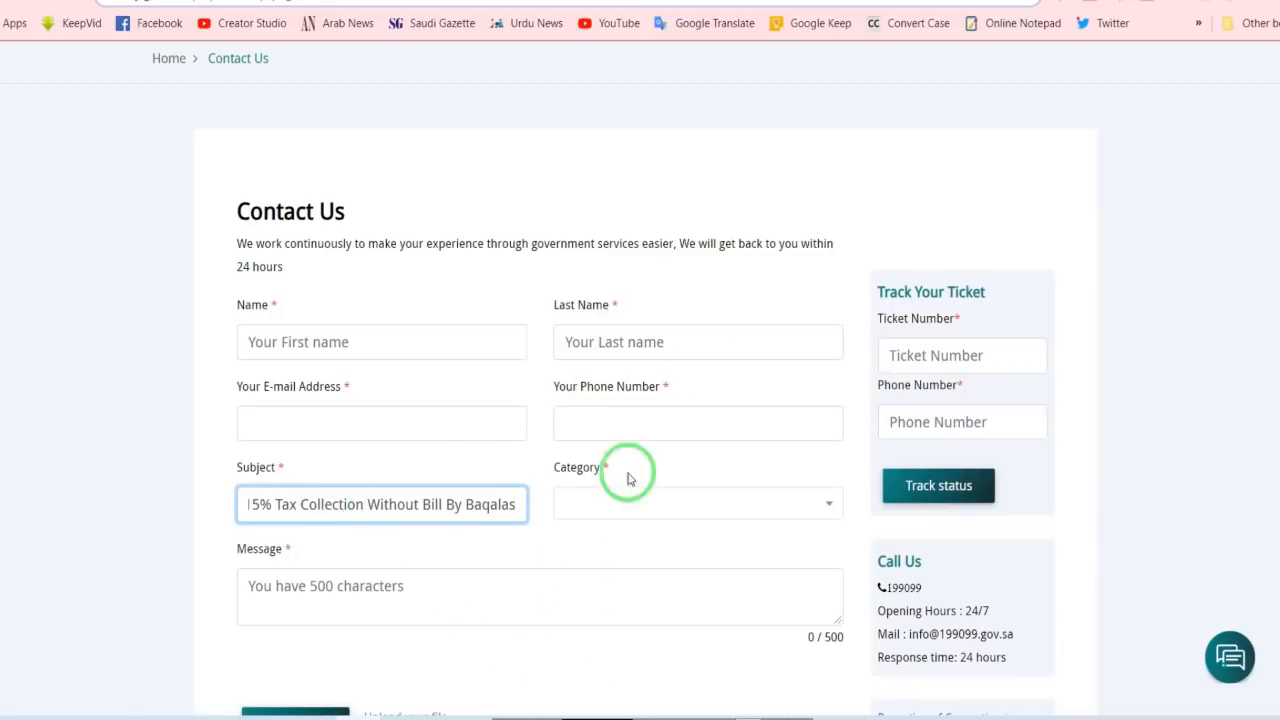
- Copy the draft's complaint text below the title, from "Sir, Baqalas in our locality" through the audio clip line, into the form's Message field
key("ctrl+shift+Tab")
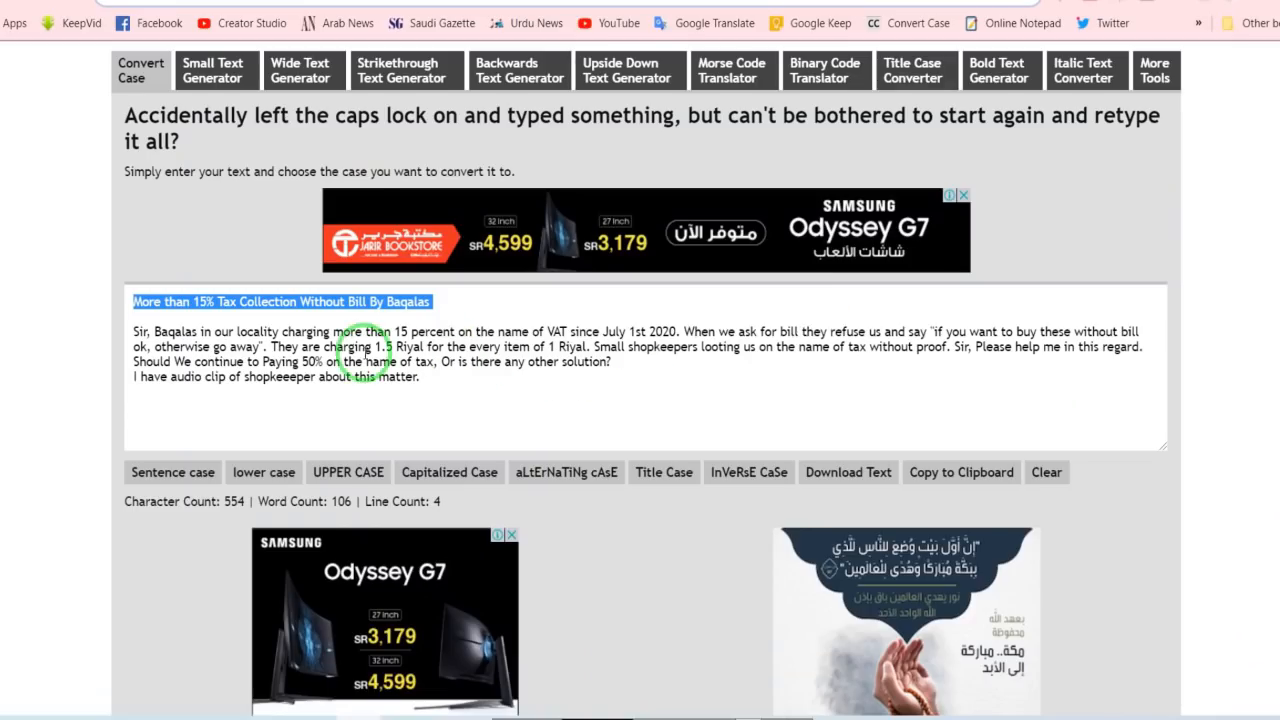
triple_click(358, 350)
left_click_drag(424, 379, 122, 334)
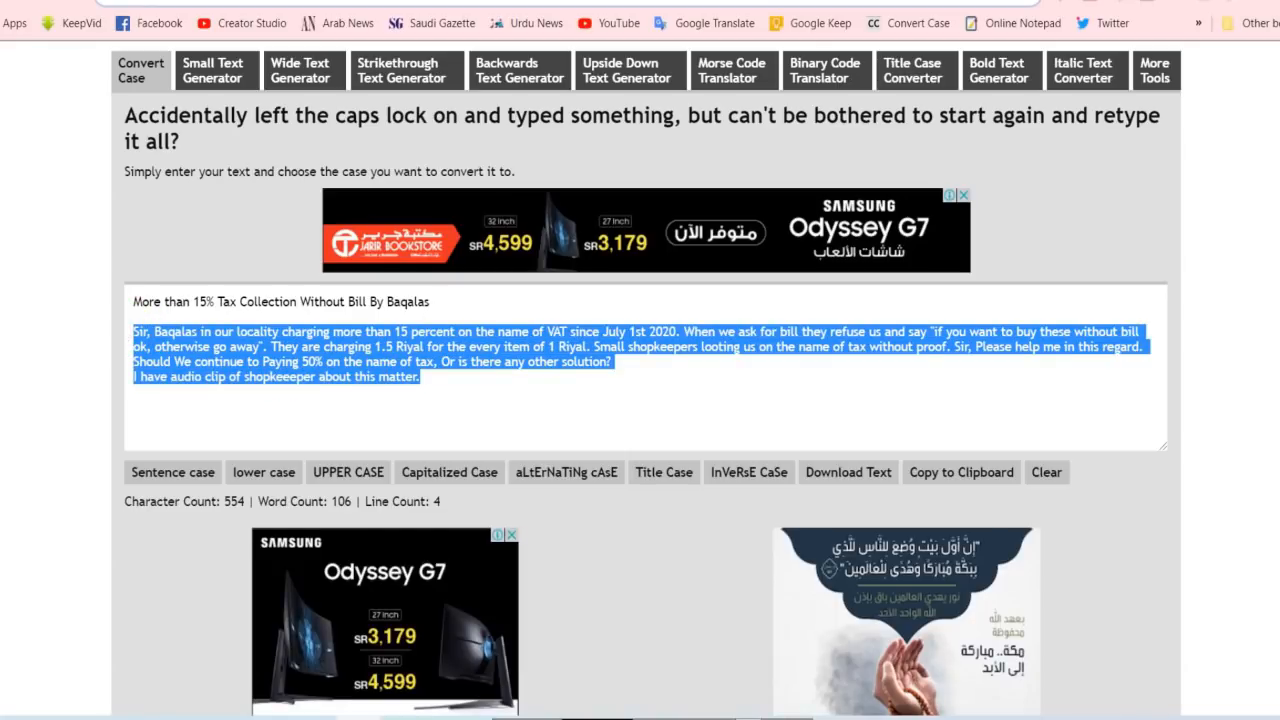
key("ctrl+Tab")
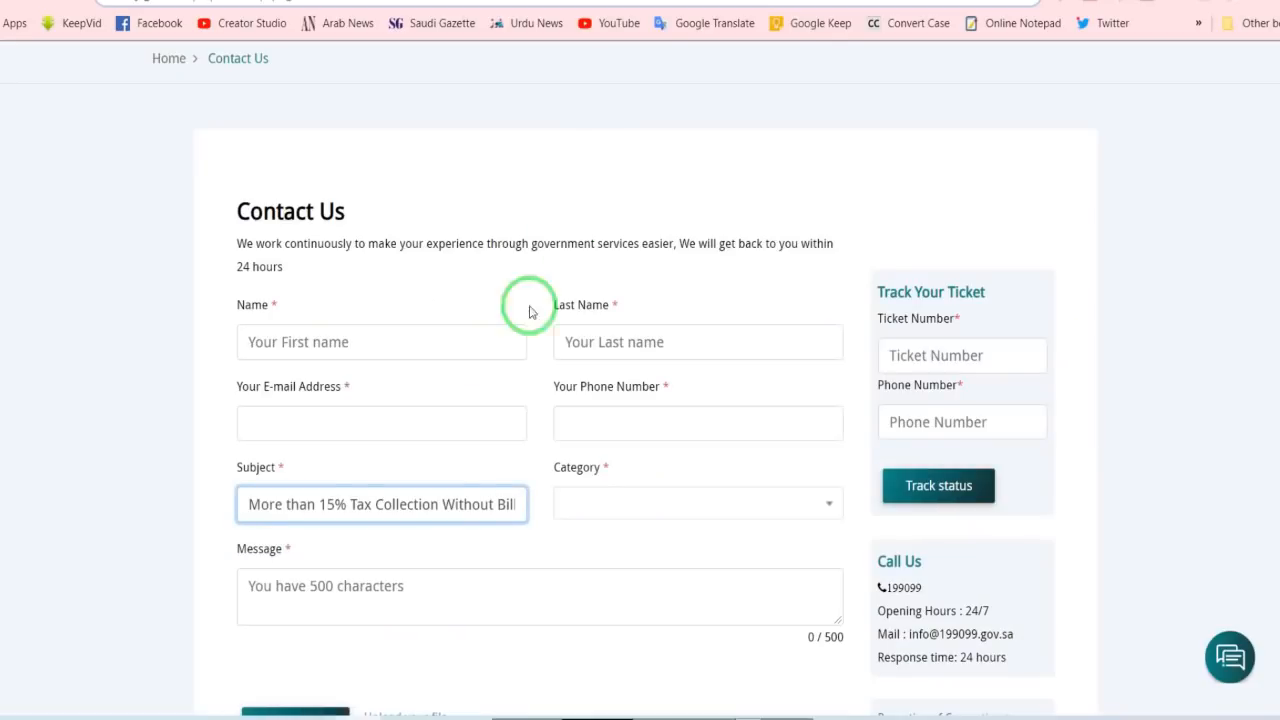
left_click(453, 601)
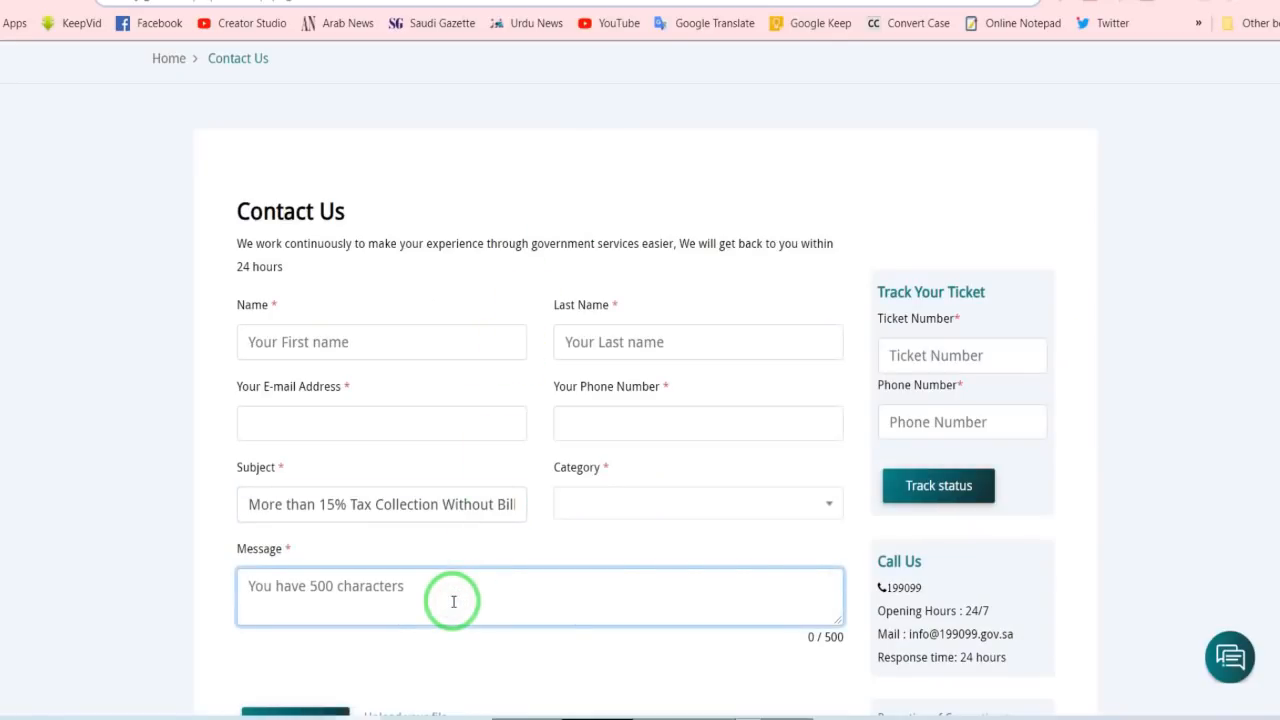
key("ctrl+v")
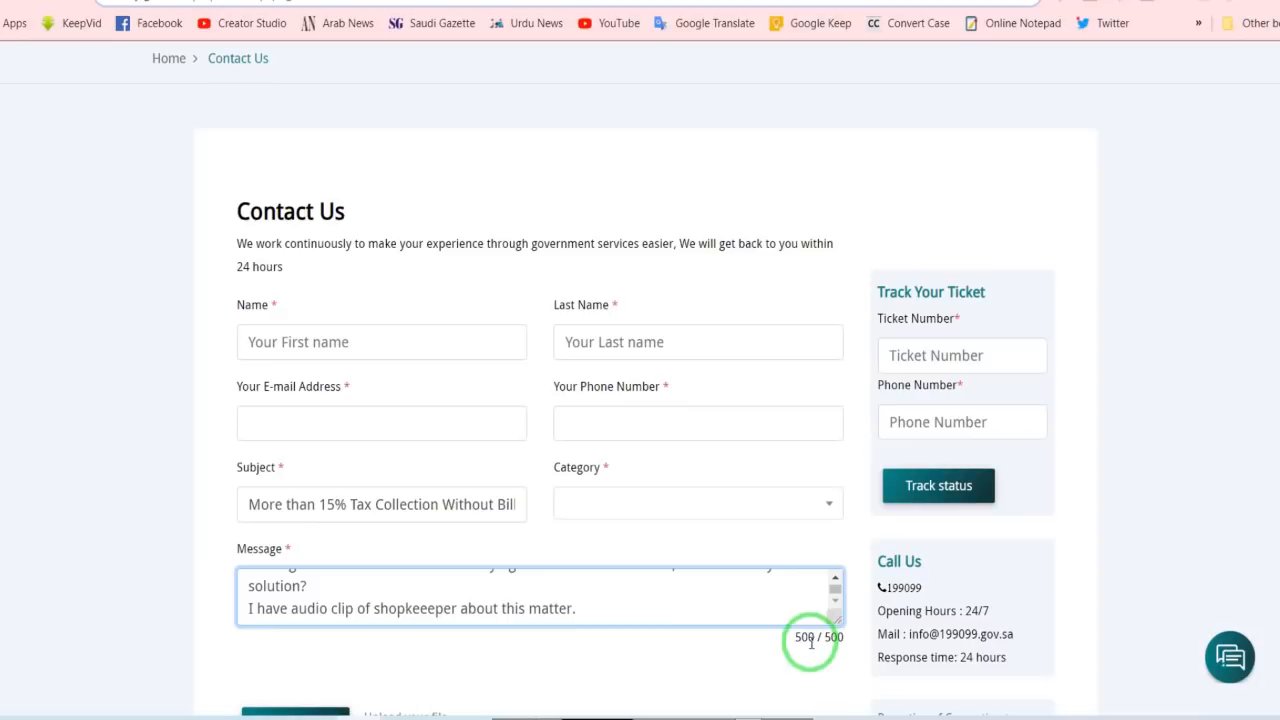
- Fill in the Name and Last Name fields of the GOV.SA contact form with placeholder text
left_click(345, 344)
type("a")
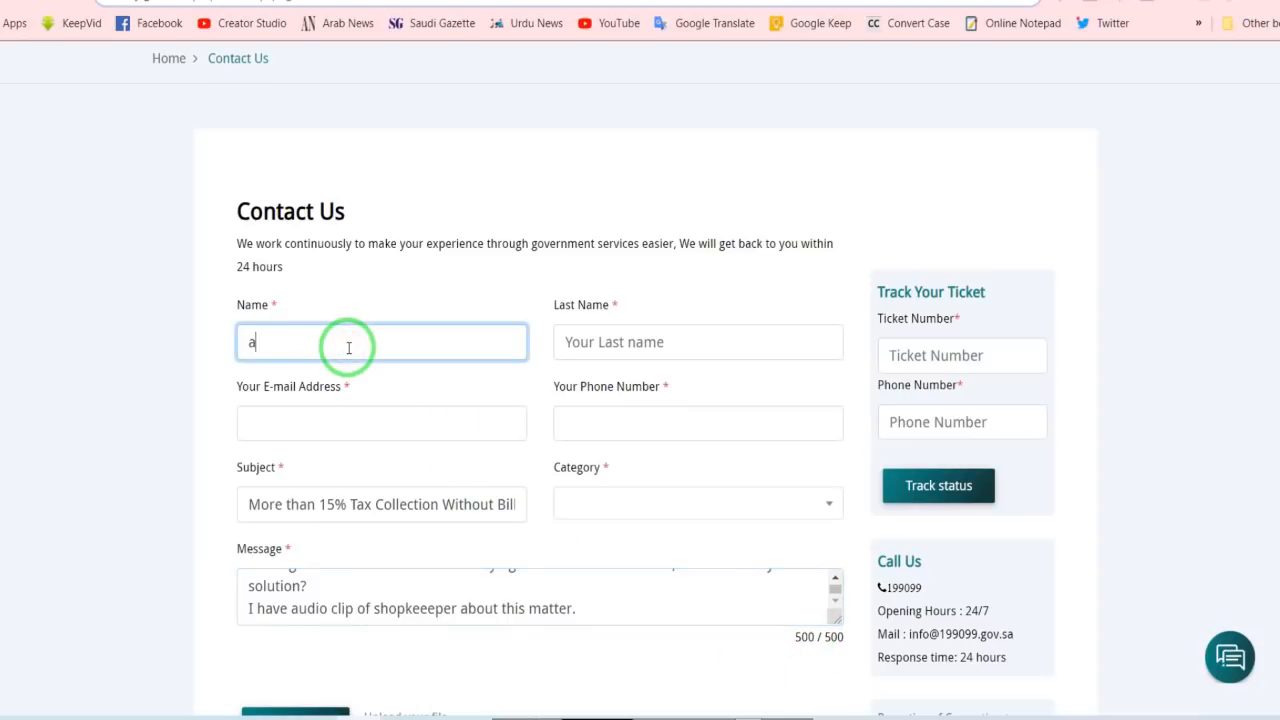
type("sdfghf")
left_click(591, 343)
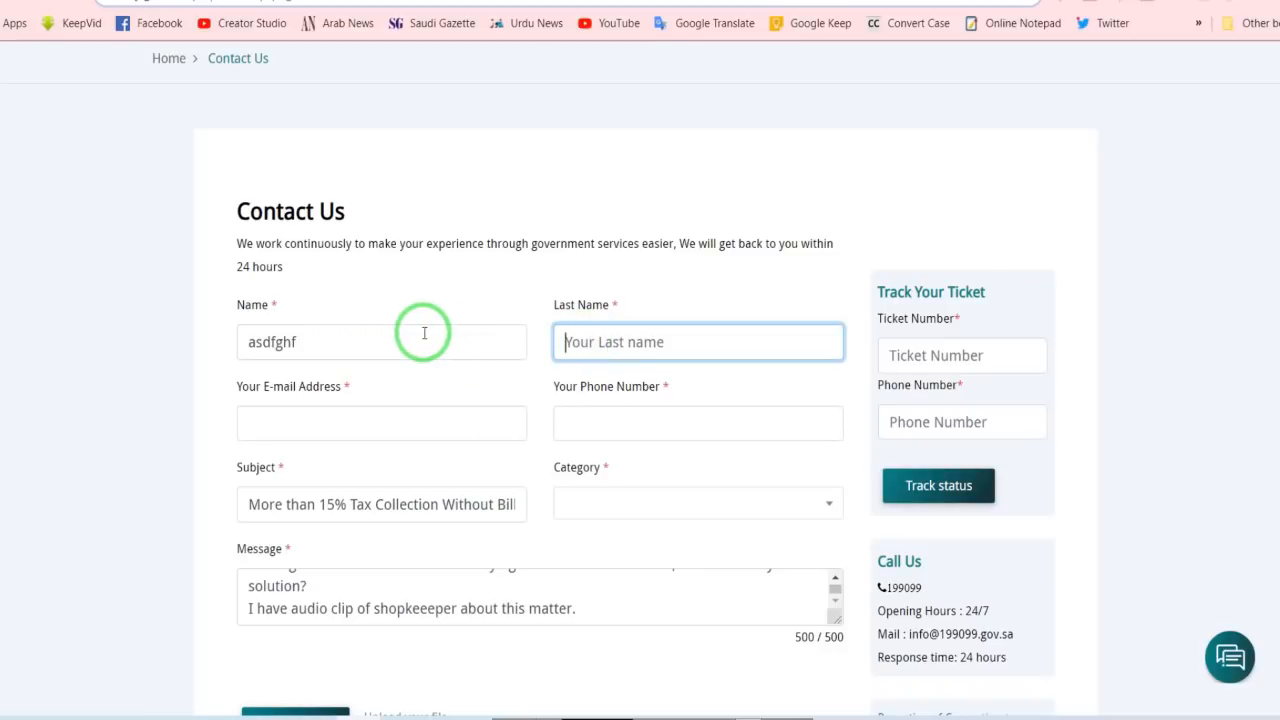
left_click(337, 336)
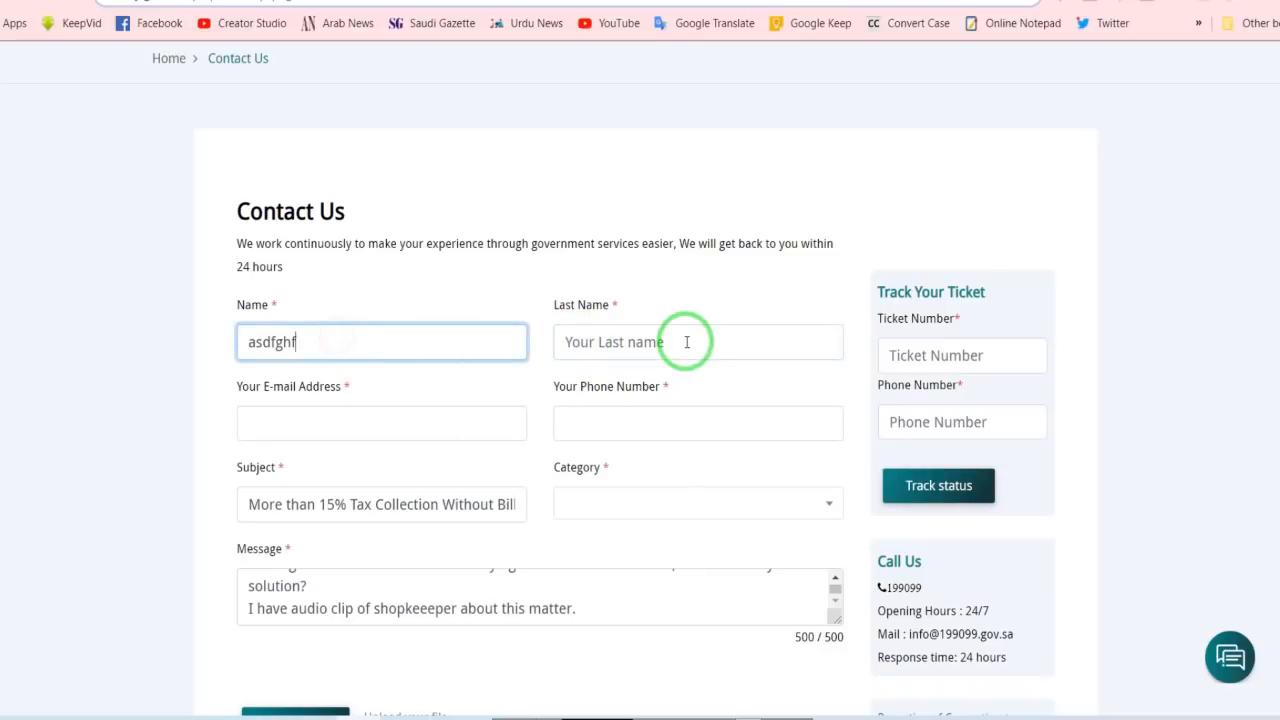
left_click(686, 340)
type("sdfghferr")
- Enter a placeholder e-mail address in the contact form and go to the phone number field
left_click(388, 411)
type("sasdfghfdfg")
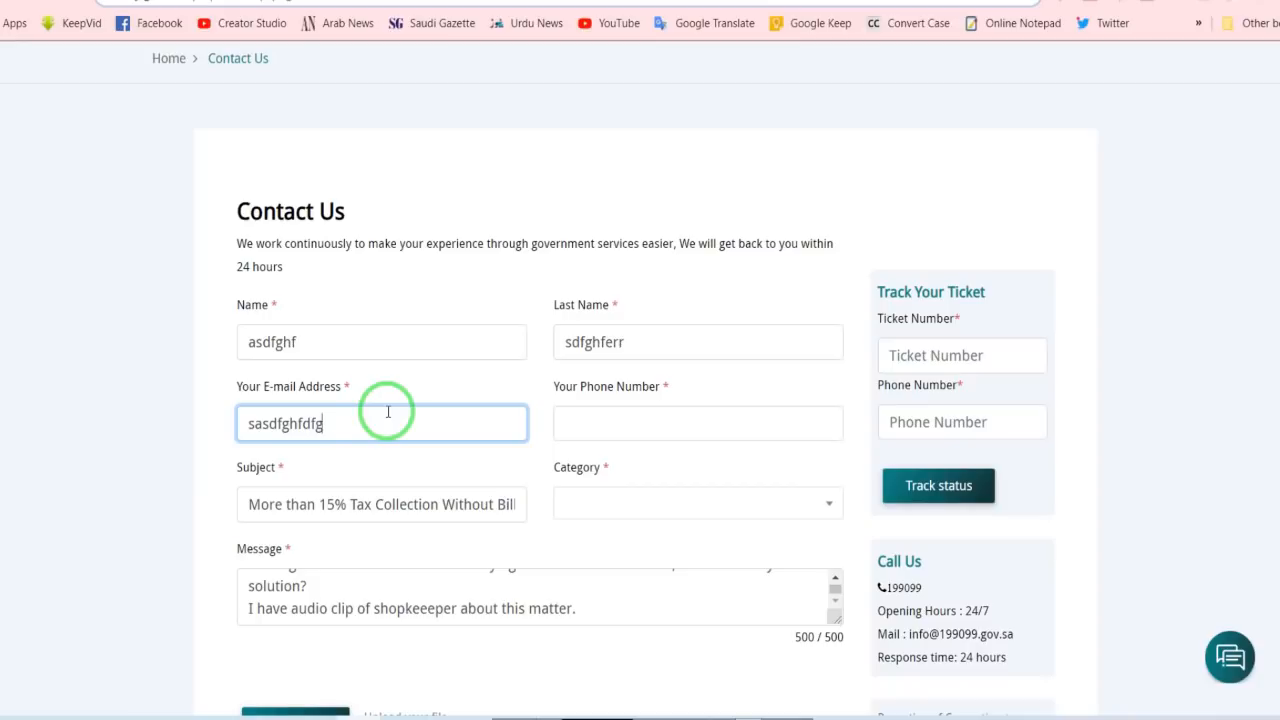
type("@frghhrhgr")
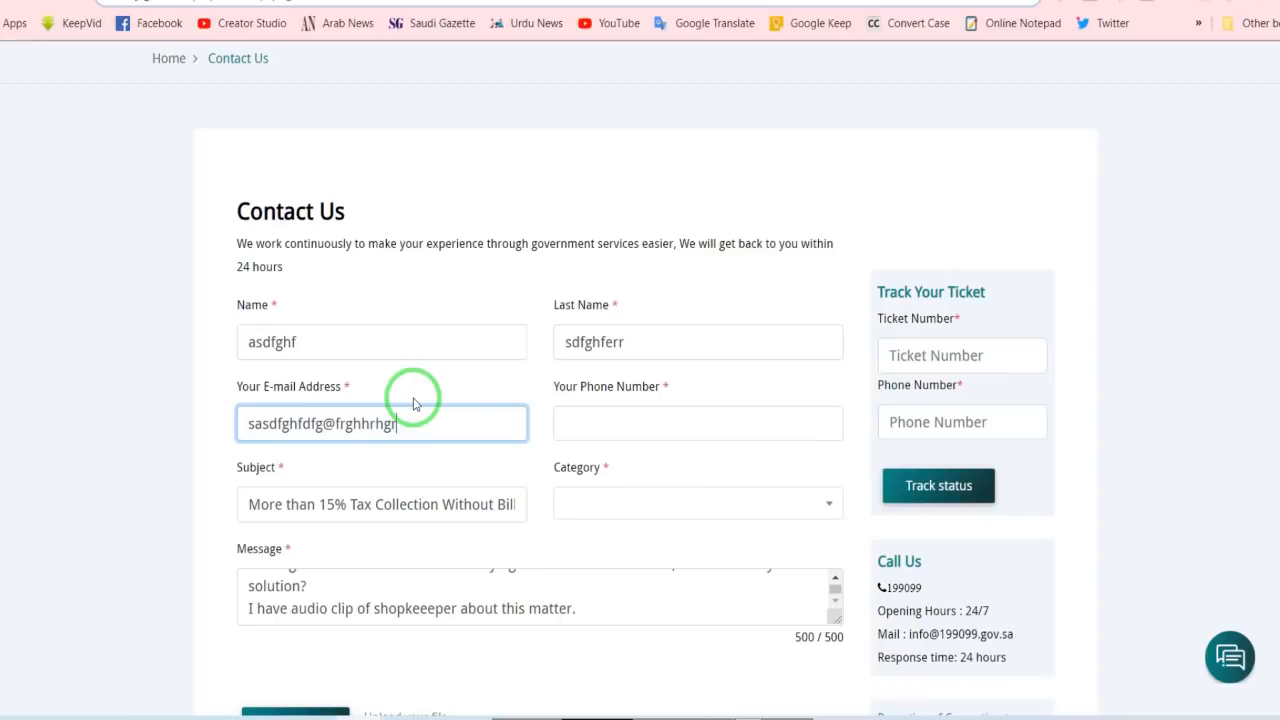
left_click(624, 427)
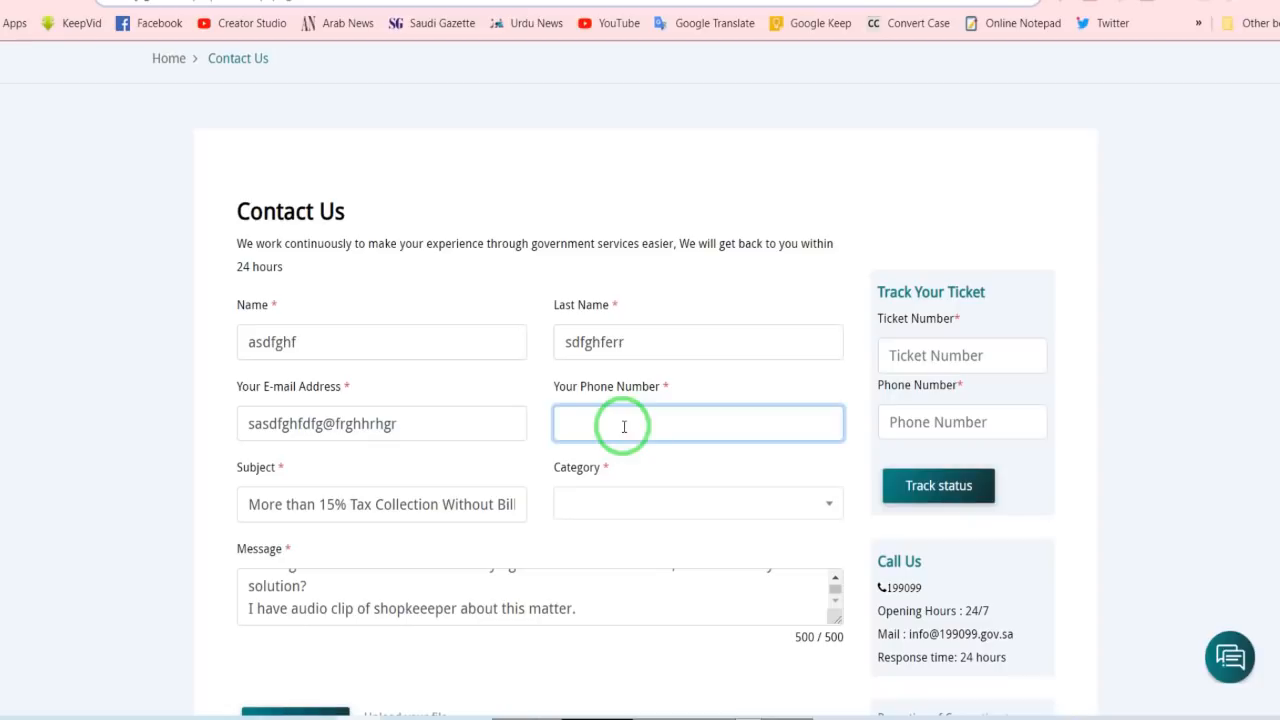
- Set the contact form's Category to Complaint
scroll(651, 342, "down", 2)
left_click(771, 314)
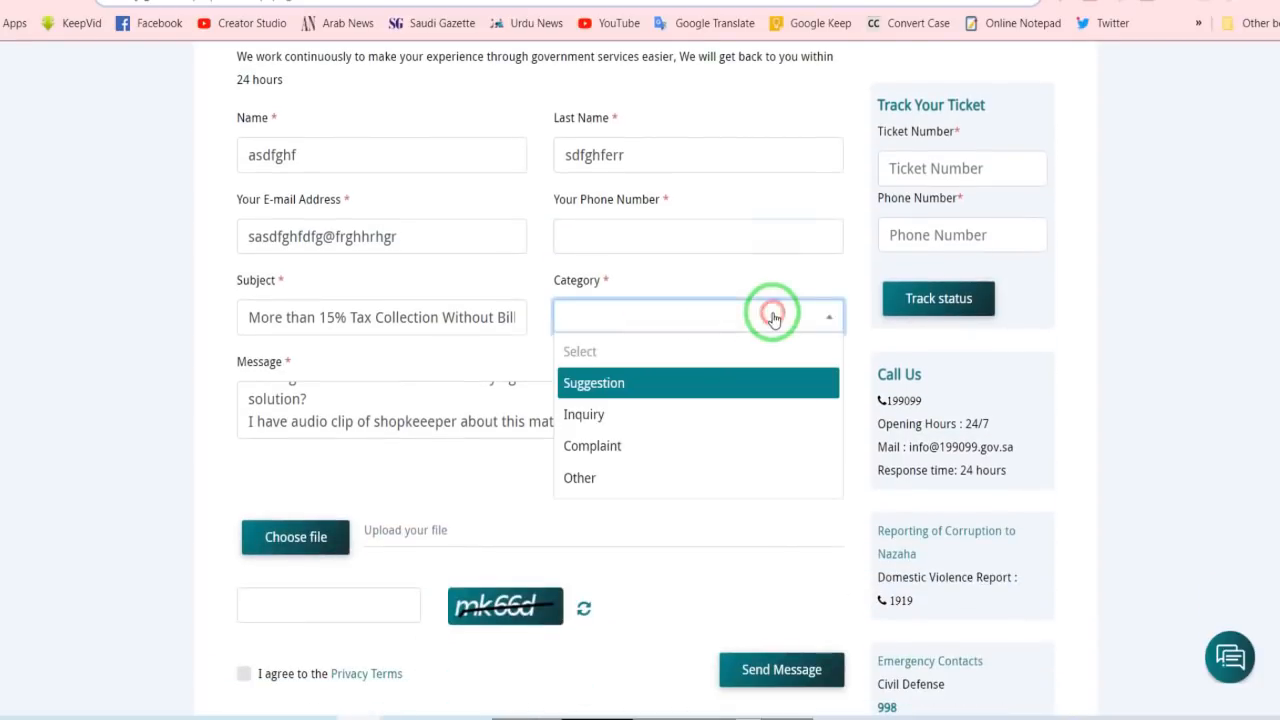
left_click(692, 449)
scroll(666, 434, "up", 1)
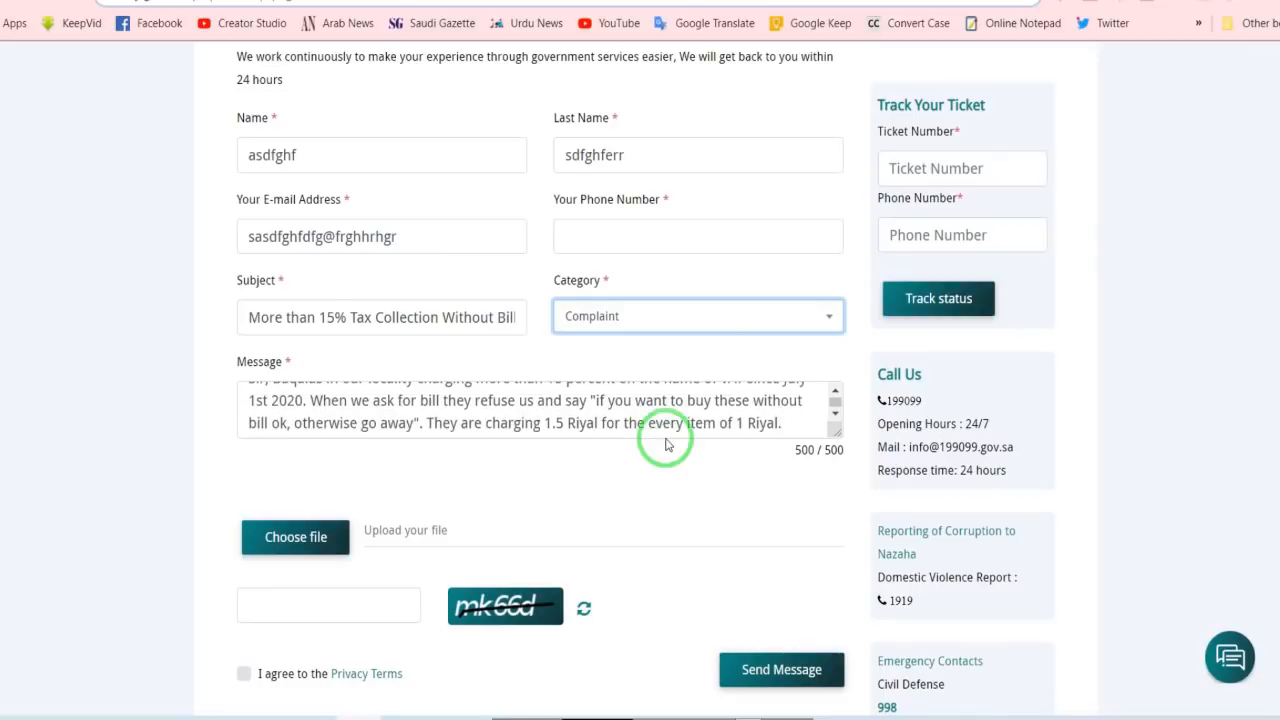
- Enter the captcha code shown beside its field and agree to the Privacy Terms
scroll(666, 434, "down", 1)
scroll(486, 451, "down", 2)
left_click(380, 606)
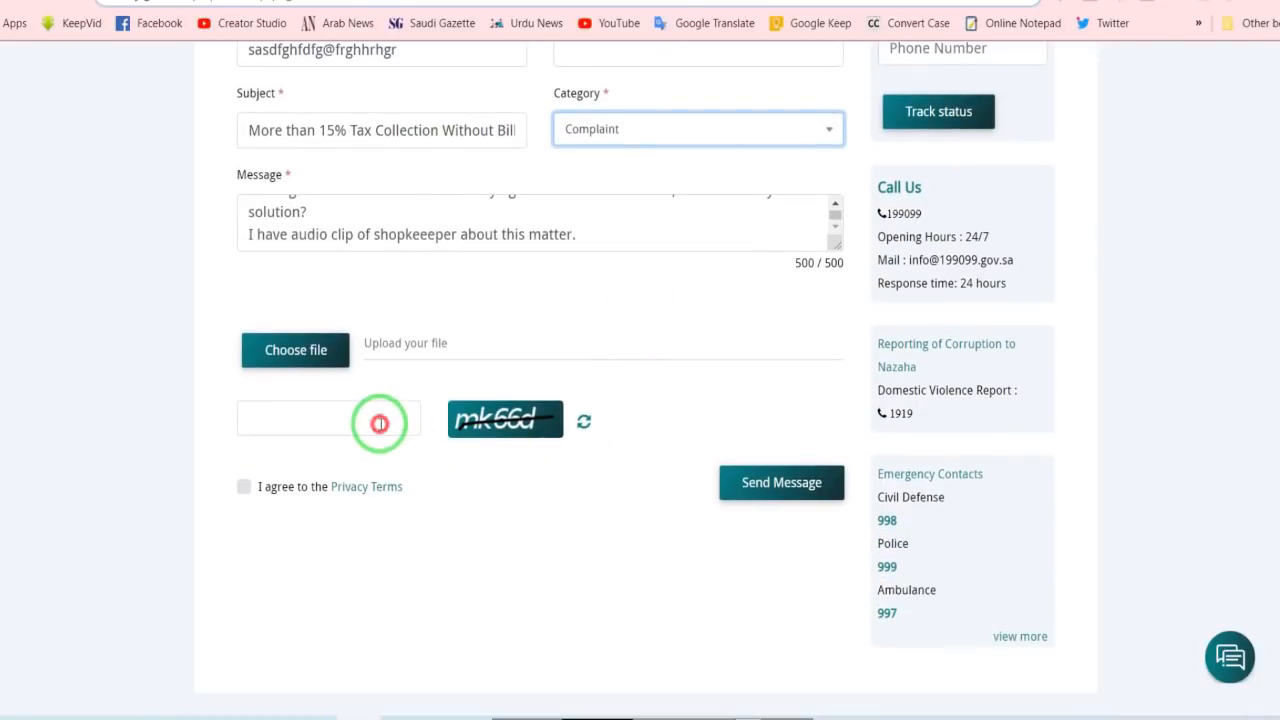
scroll(466, 577, "up", 1)
left_click(322, 514)
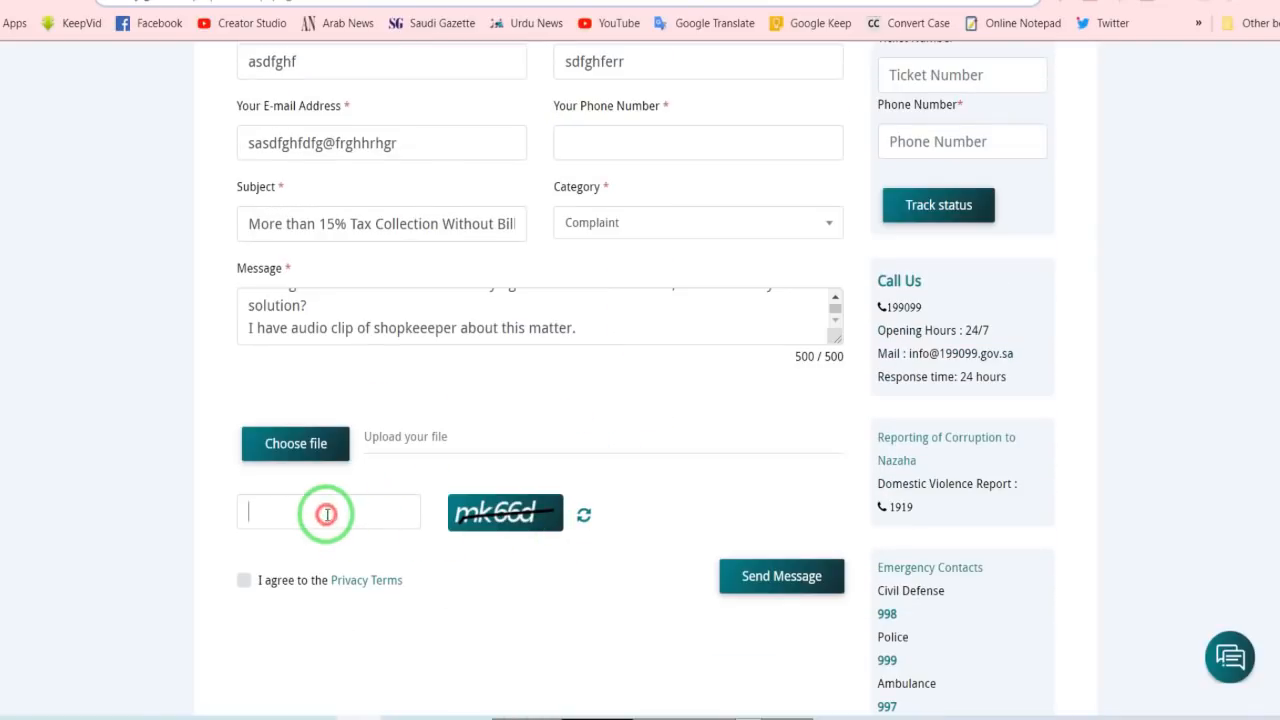
type("mk66d")
left_click(243, 581)
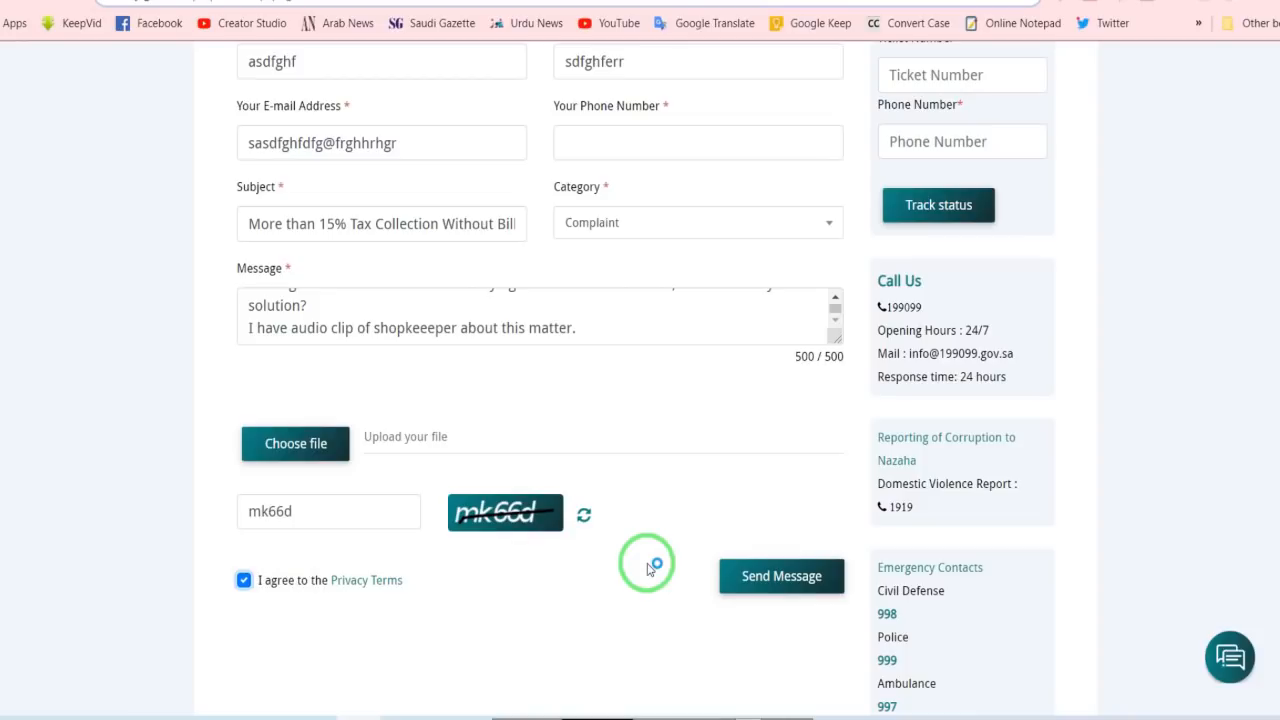
- Review the filled-in GOV.SA form along with its ticket tracking, Call Us, corruption reporting and emergency contact sections
scroll(647, 567, "down", 3)
scroll(657, 471, "up", 7)
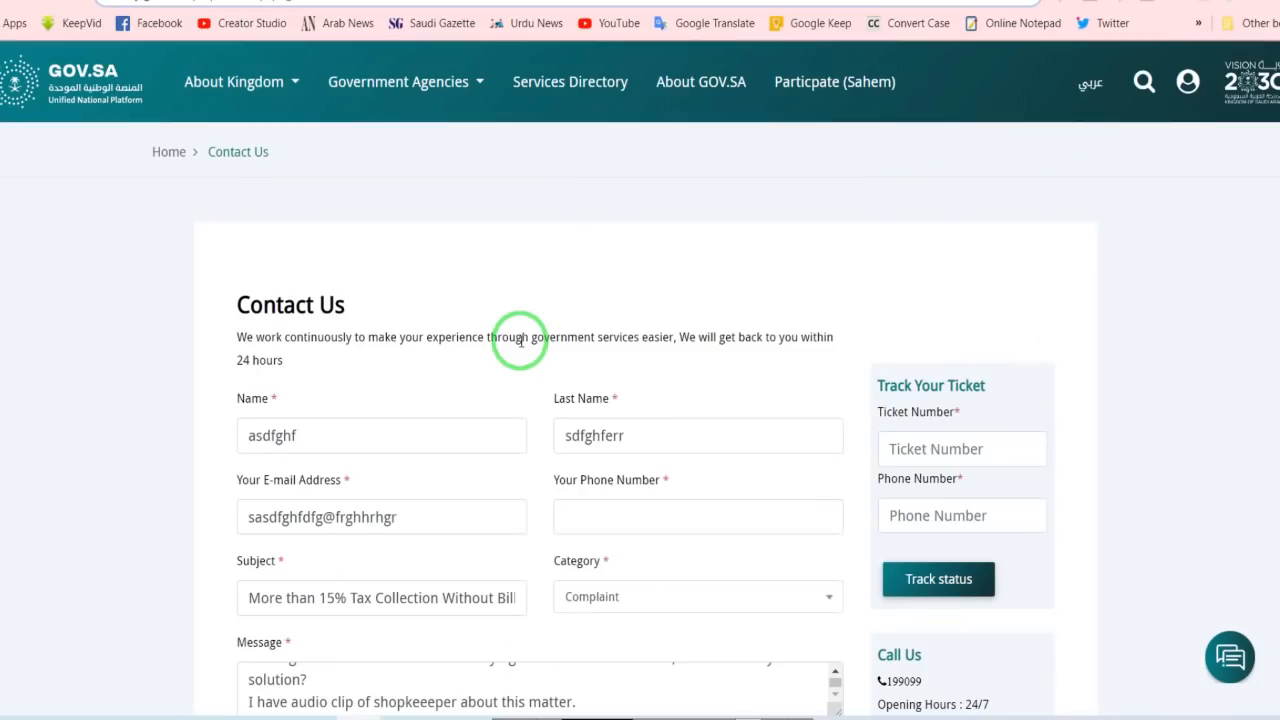
scroll(518, 342, "down", 2)
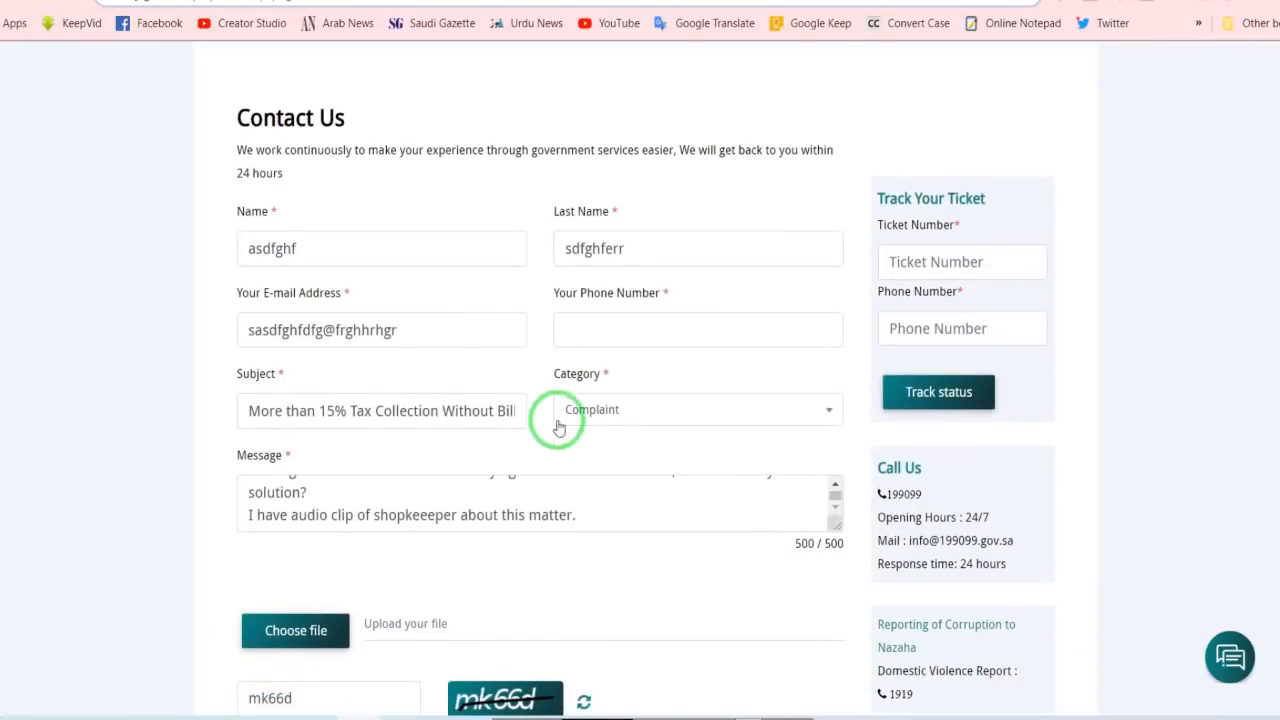
scroll(574, 497, "down", 2)
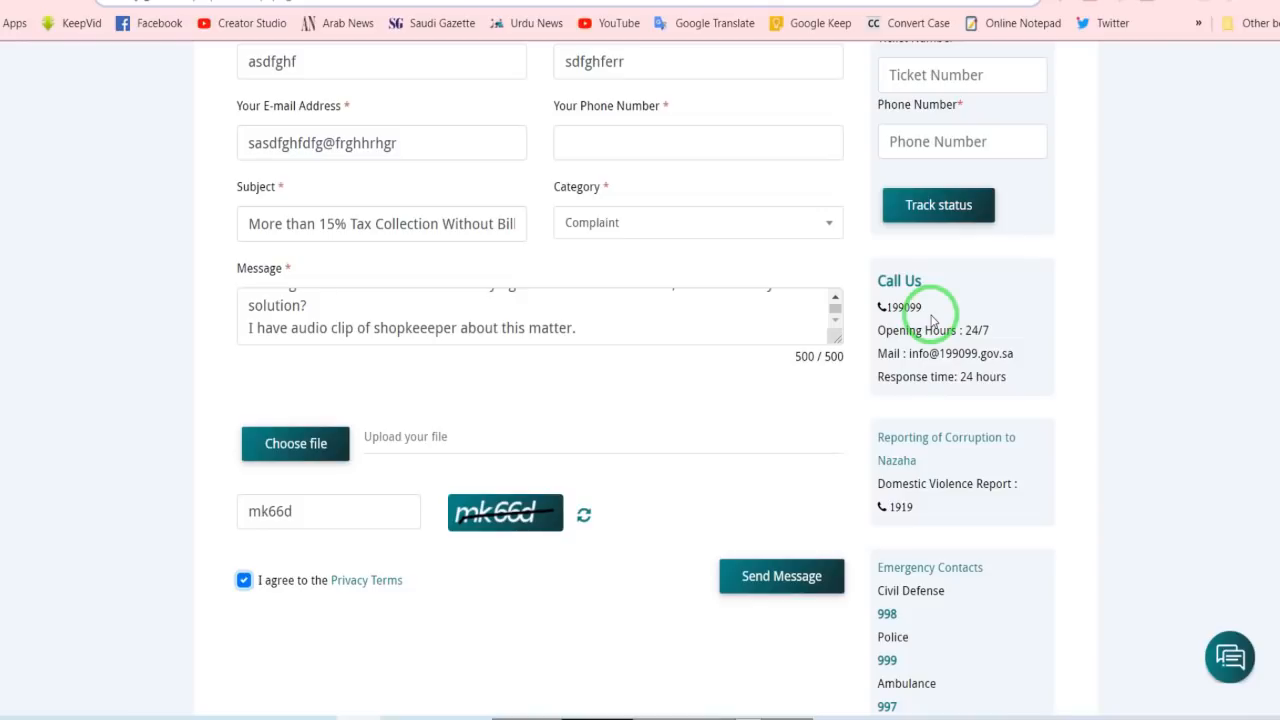
scroll(931, 320, "up", 4)
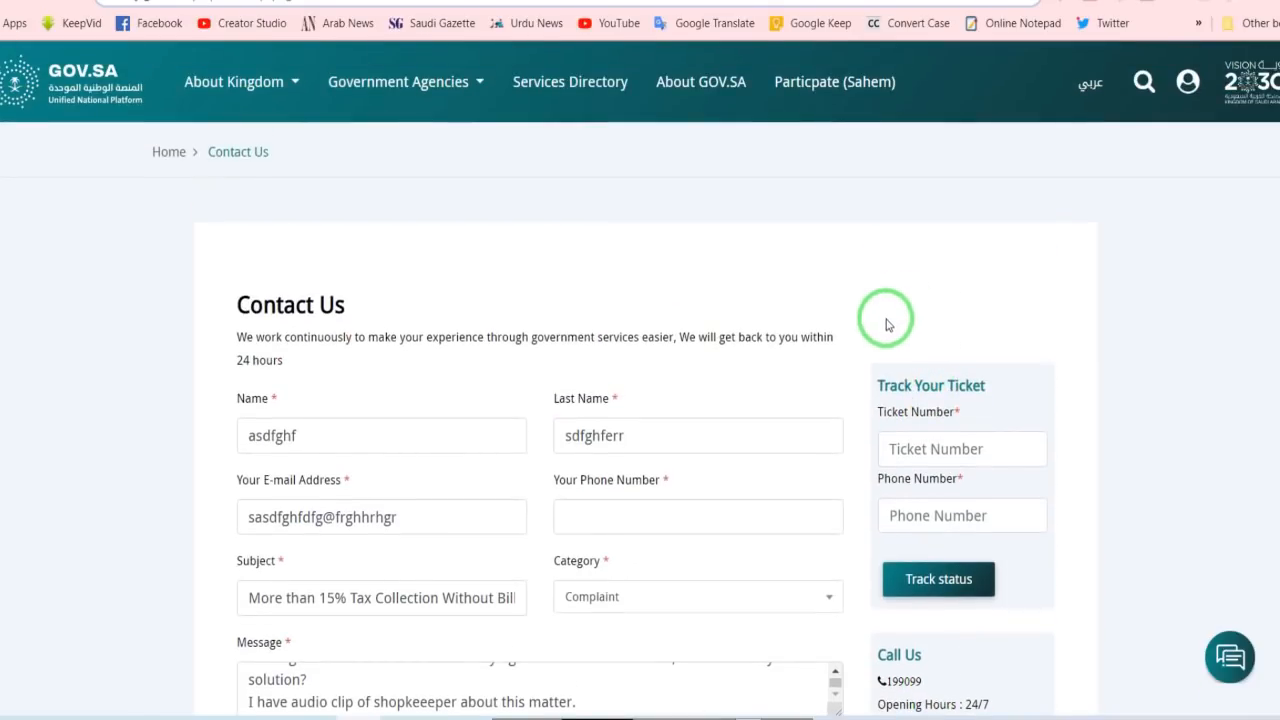
scroll(862, 350, "down", 3)
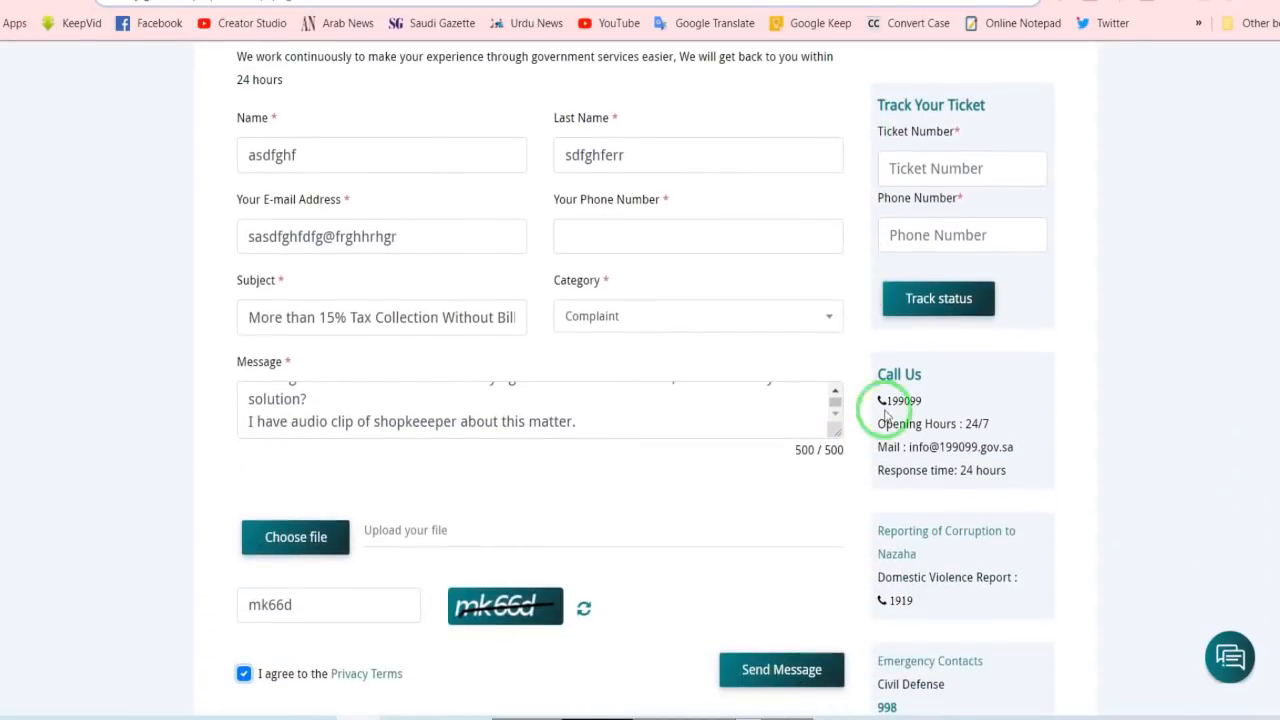
scroll(853, 352, "down", 6)
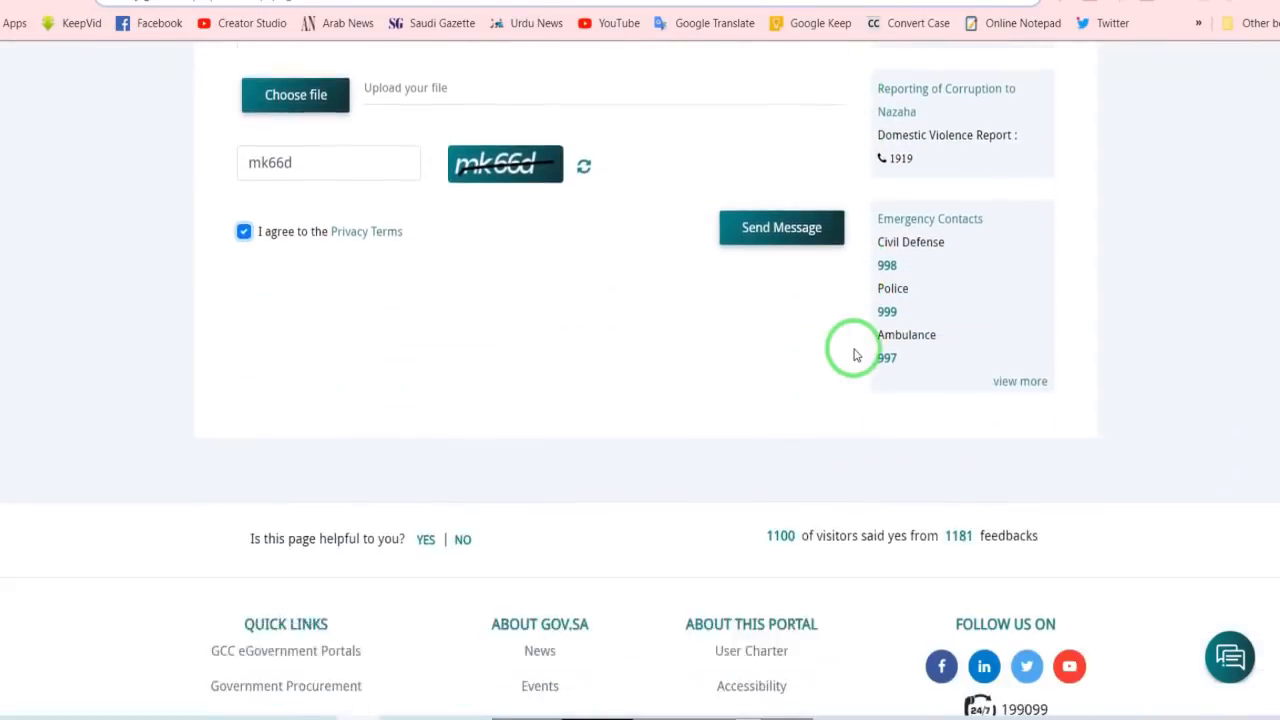
scroll(679, 433, "up", 3)
scroll(637, 414, "up", 6)
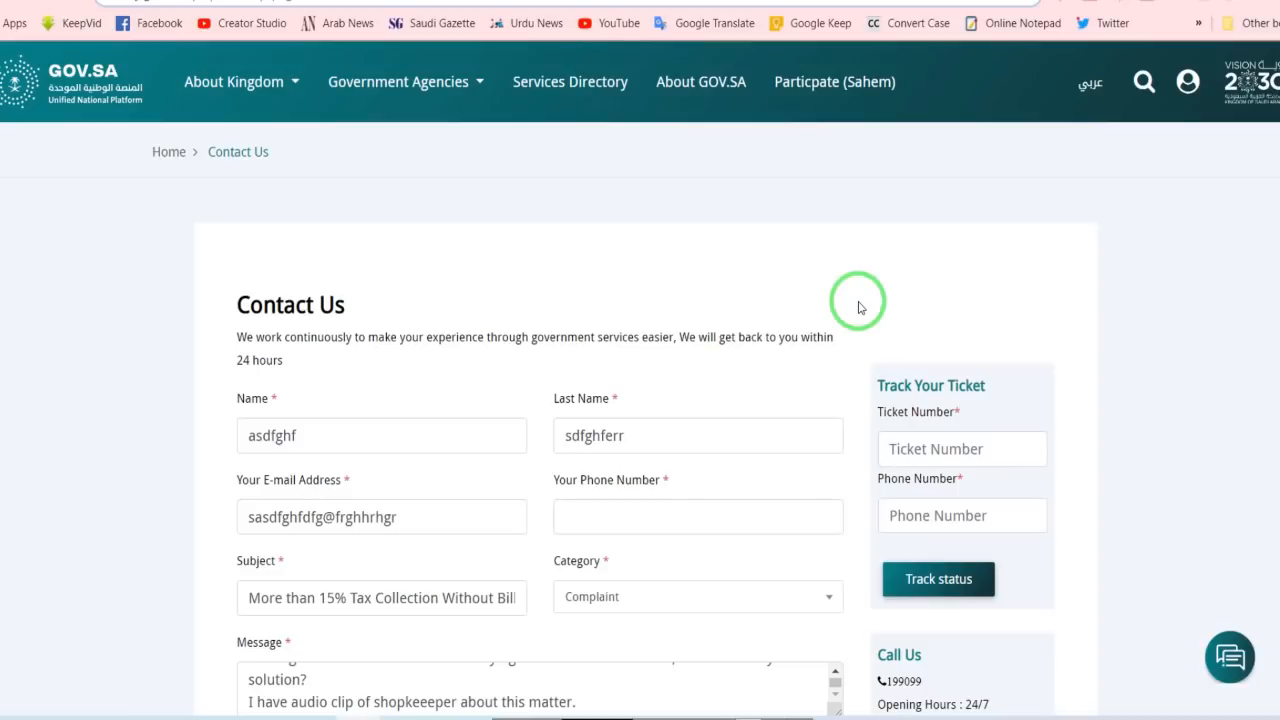
scroll(858, 307, "down", 2)
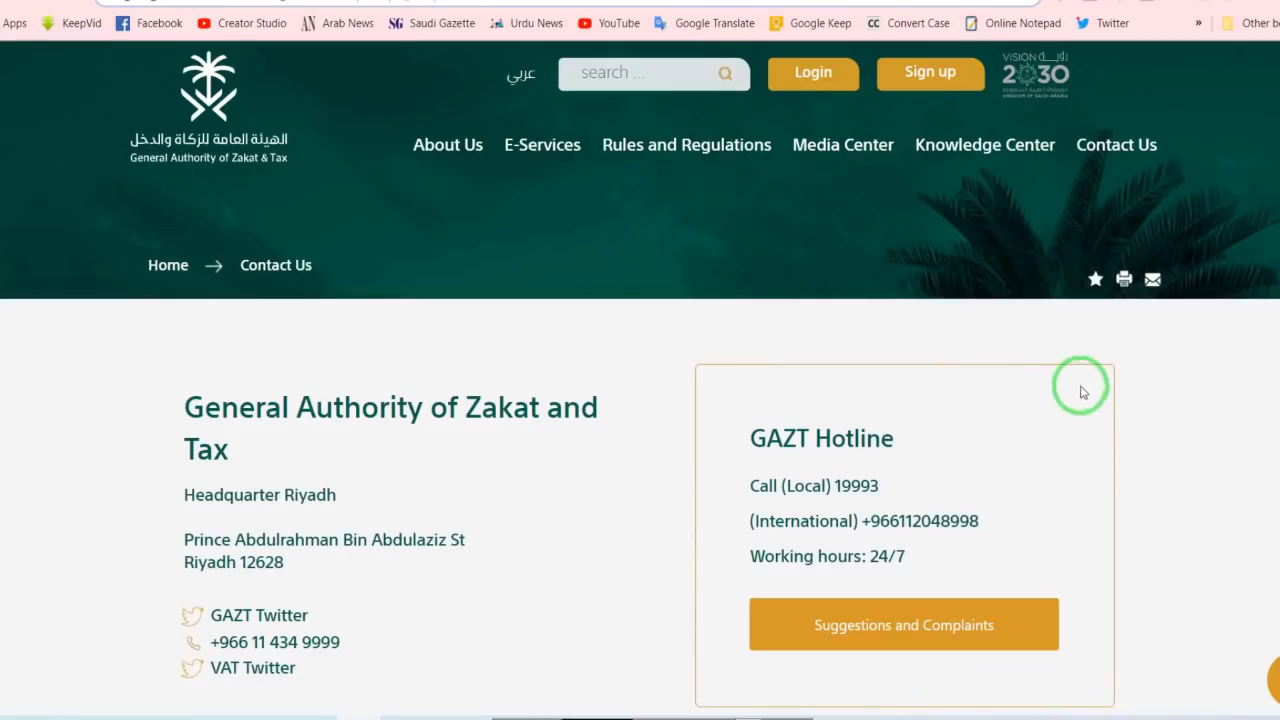
- View the hotline and complaint options on the General Authority of Zakat and Tax contact page, and return to review the GOV.SA form
scroll(1083, 380, "down", 2)
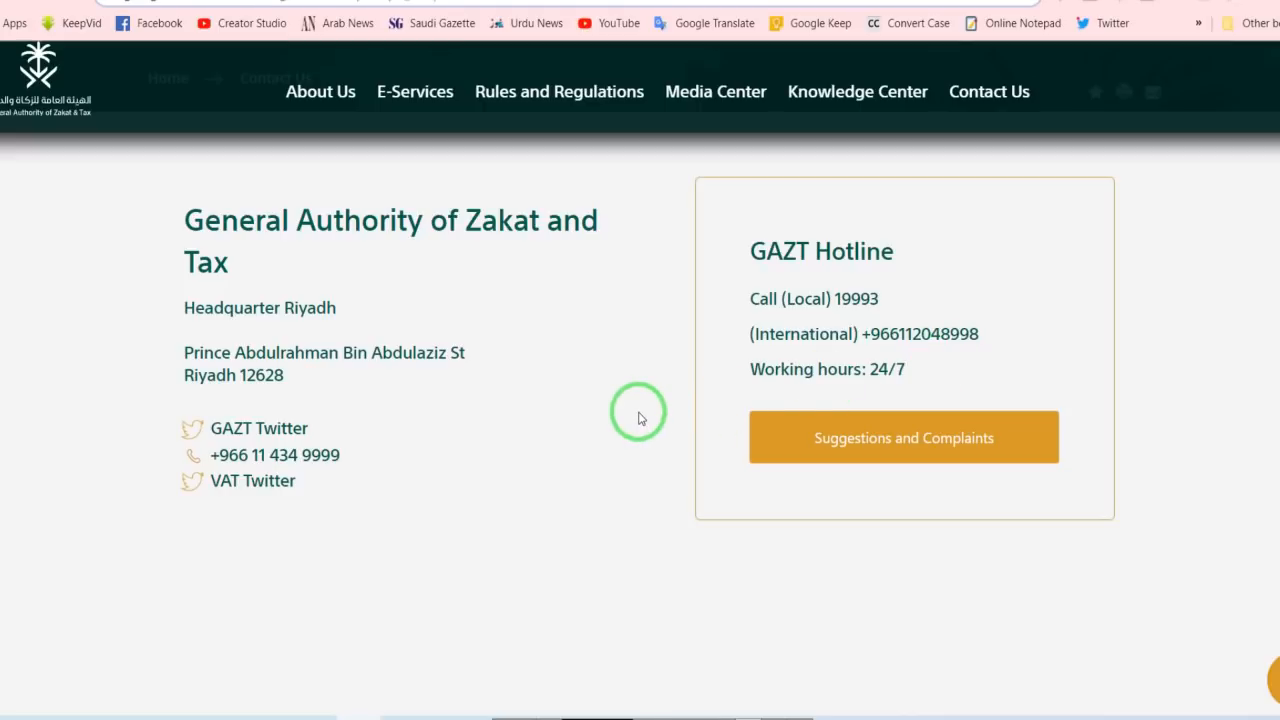
scroll(640, 418, "up", 2)
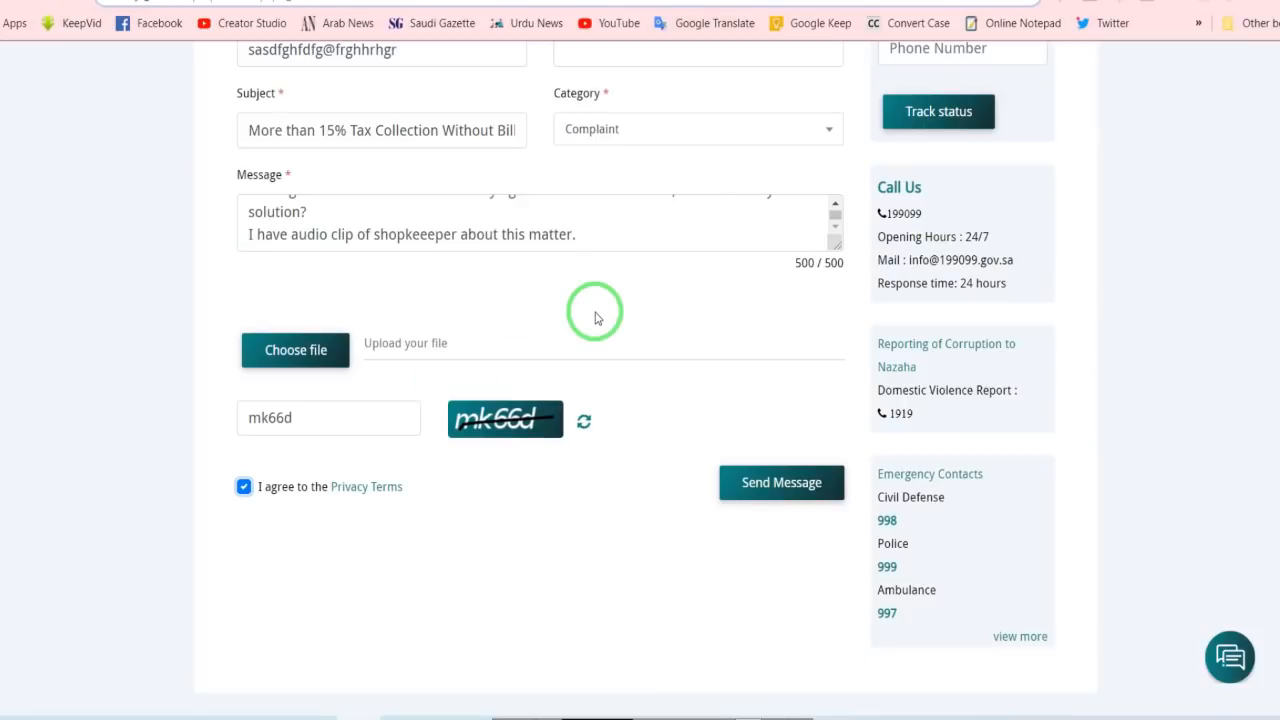
scroll(594, 314, "up", 5)
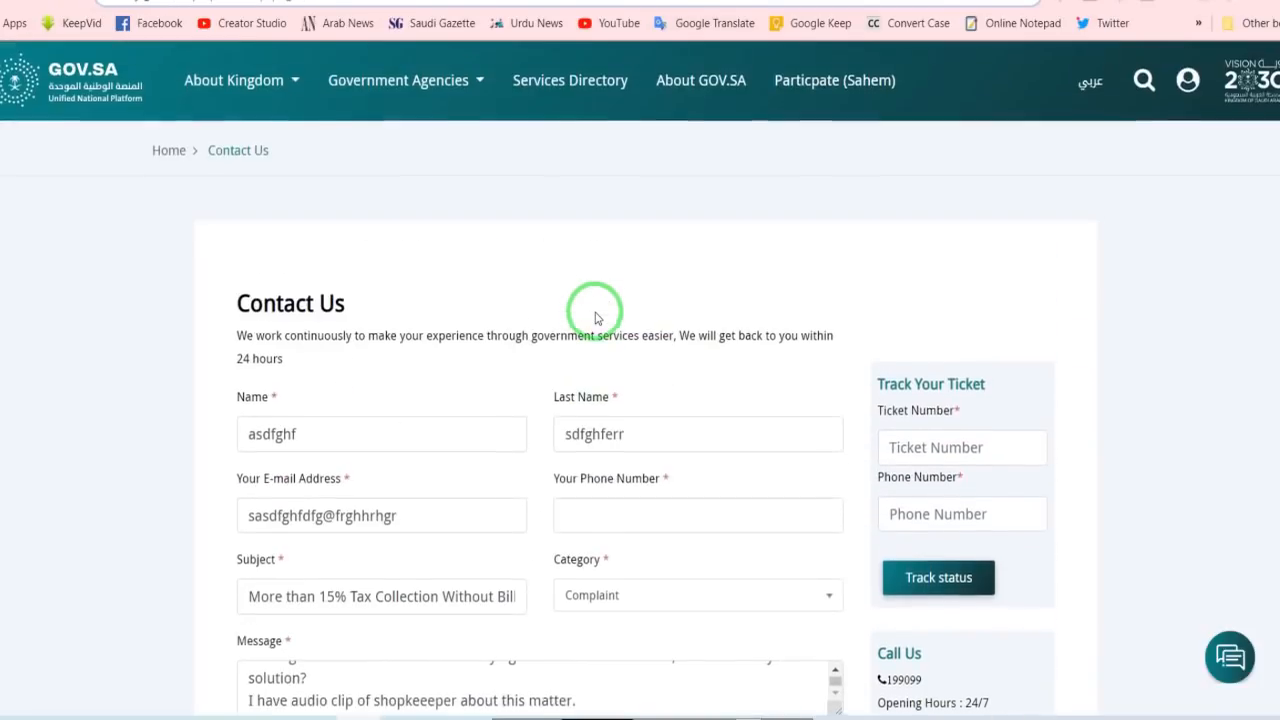
scroll(594, 316, "down", 2)
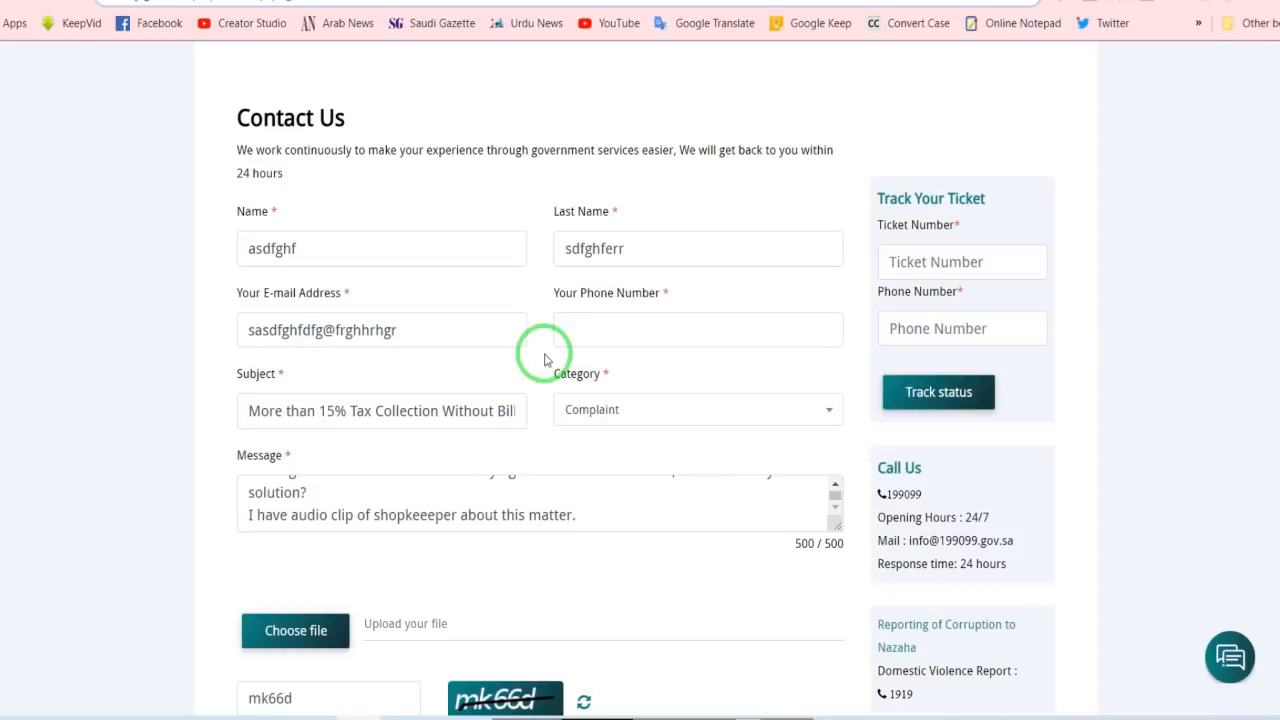
scroll(603, 510, "down", 2)
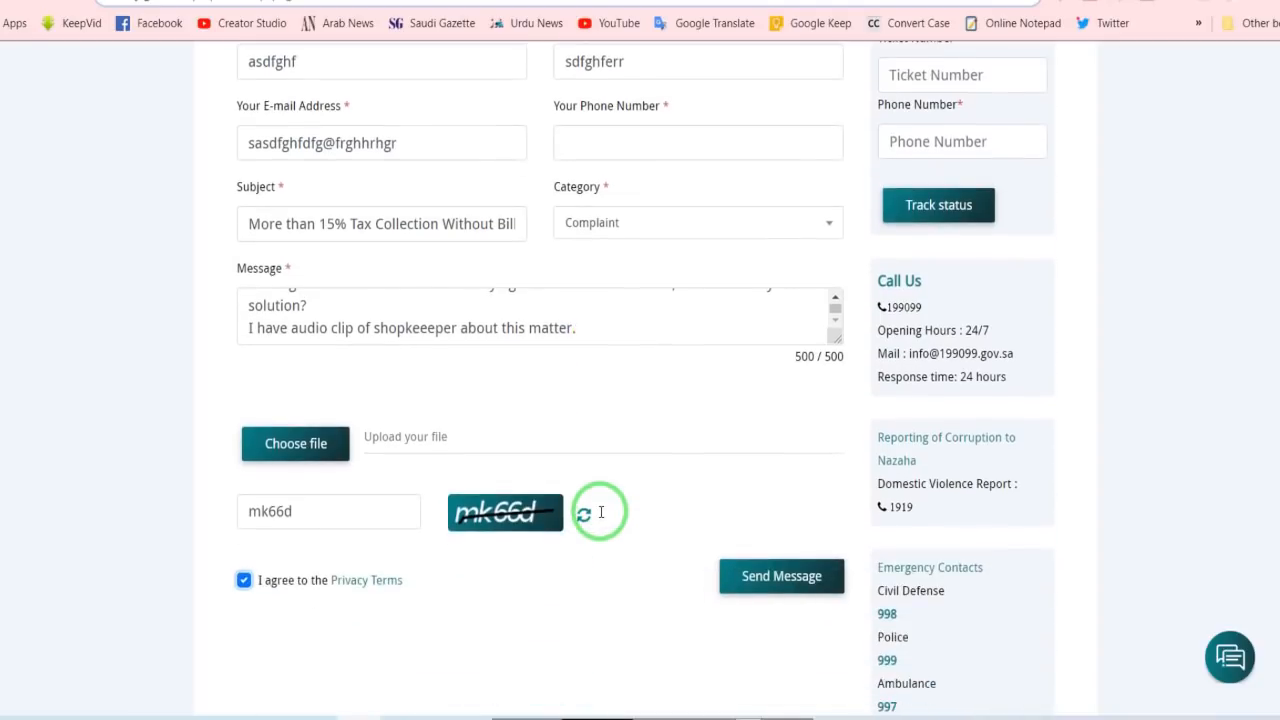
scroll(601, 512, "up", 4)
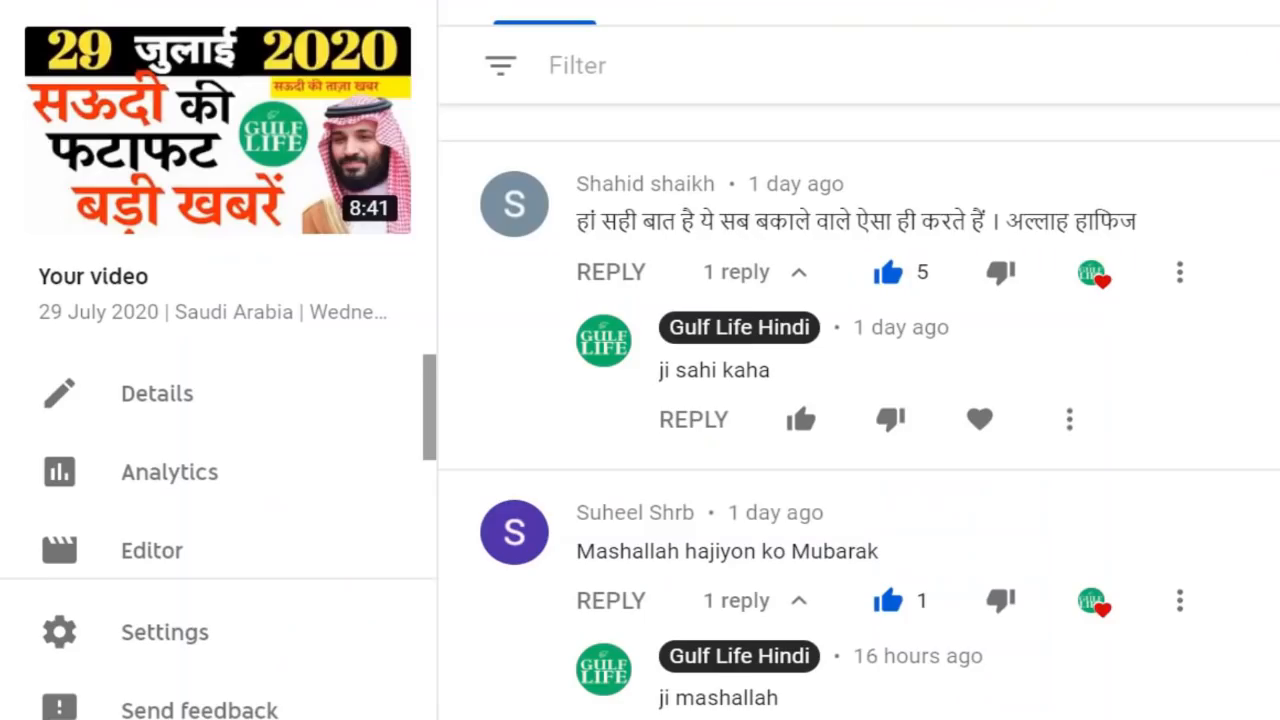
- Switch to YouTube Studio and read through the viewer comments on the 29 July 2020 Saudi Arabia news video
scroll(859, 420, "down", 3)
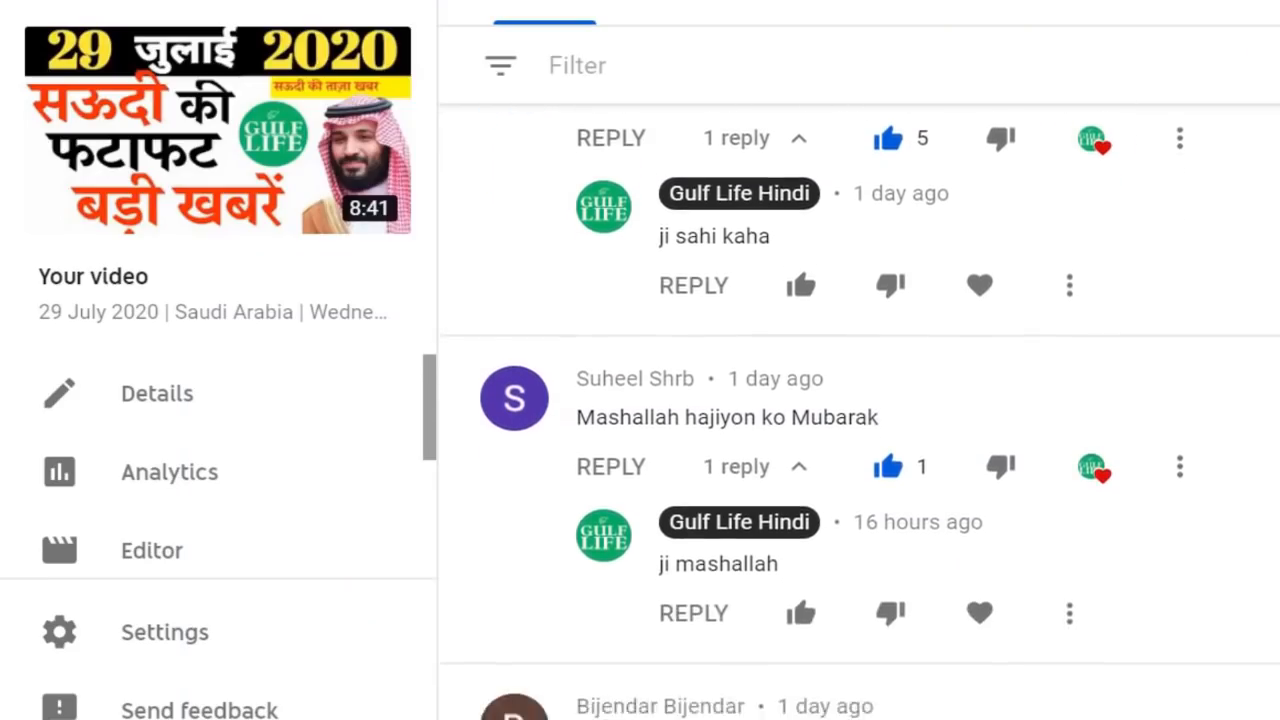
scroll(859, 420, "down", 3)
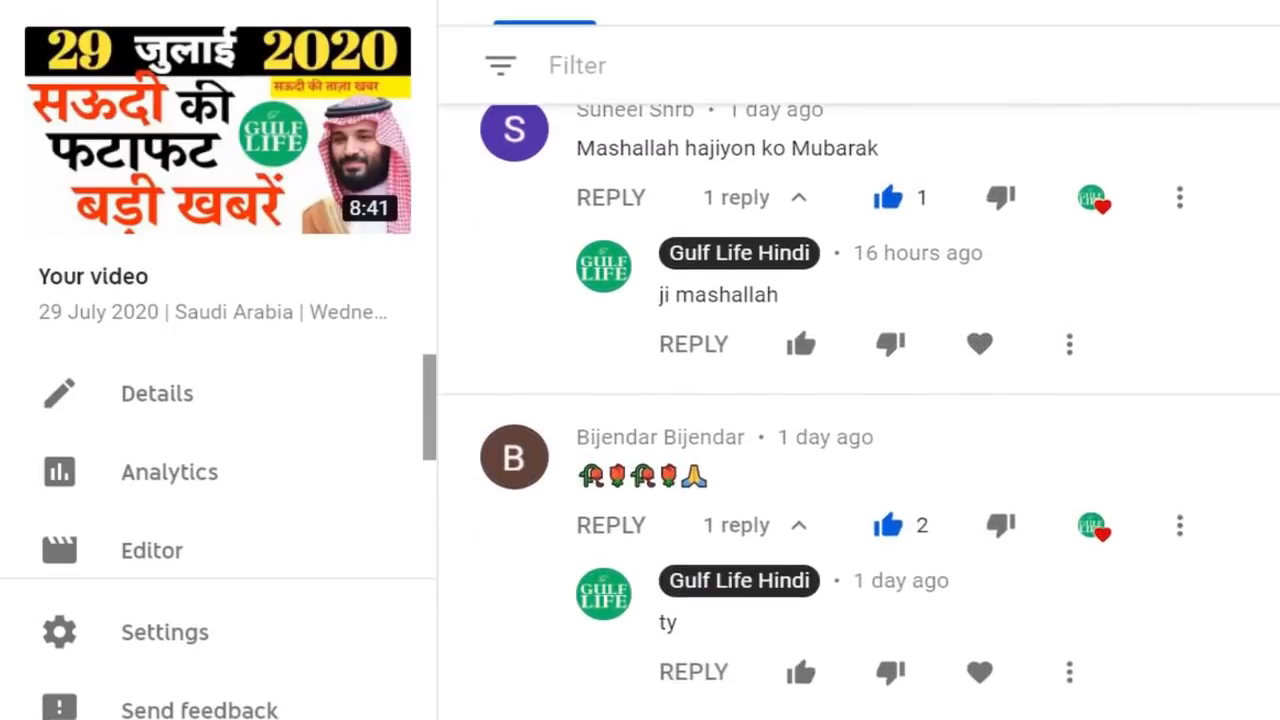
scroll(859, 420, "down", 3)
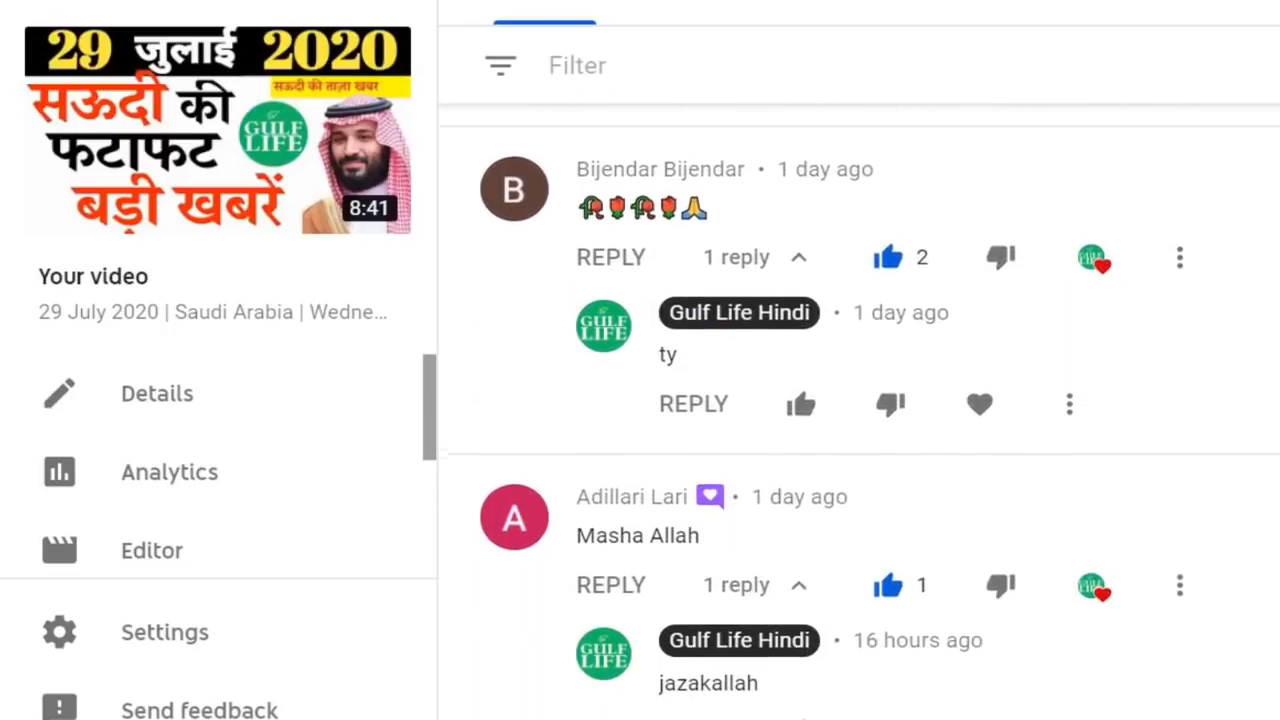
scroll(859, 420, "down", 3)
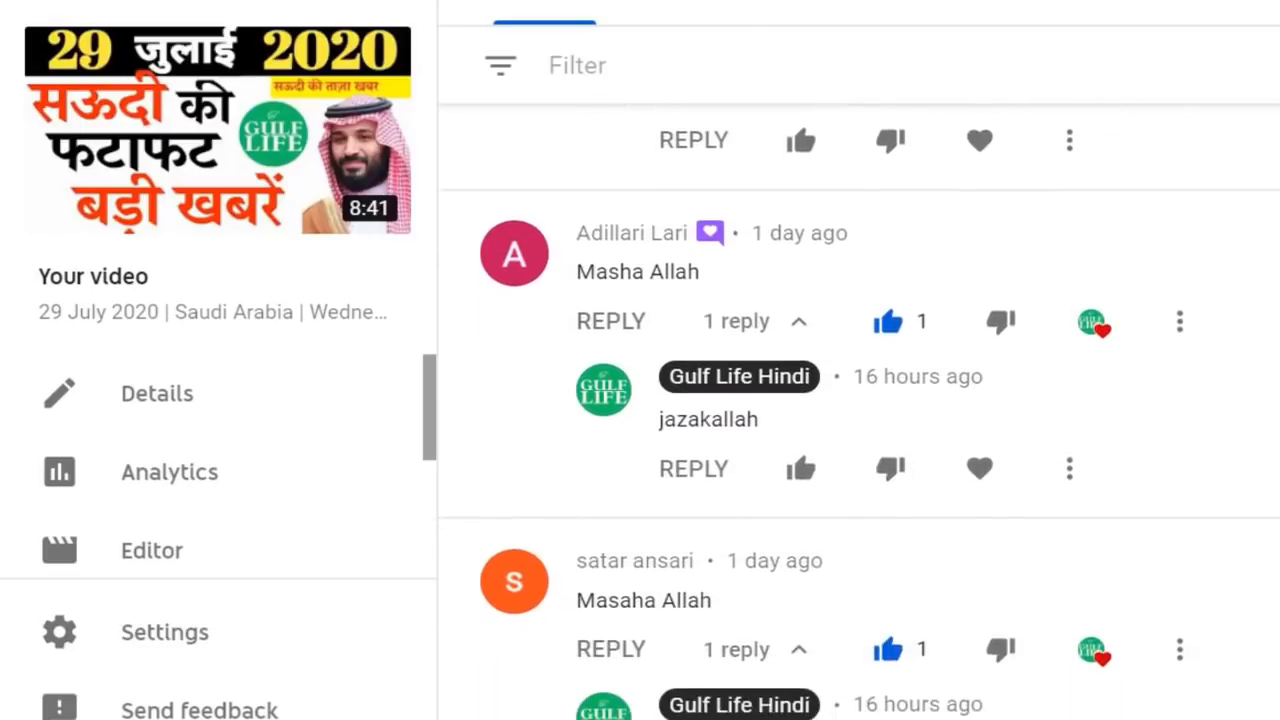
scroll(859, 420, "down", 3)
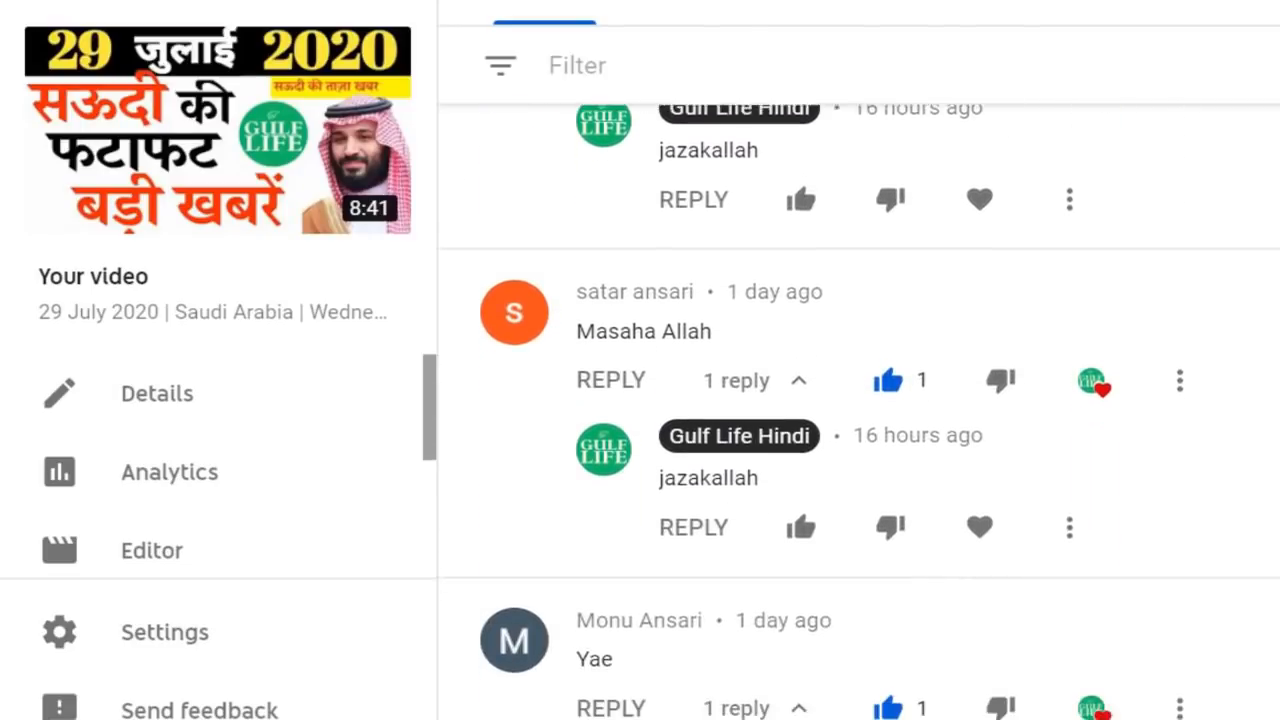
- Continue examining the older viewer comments on the 29 July 2020 video together with the Gulf Life Hindi channel's replies
scroll(859, 420, "down", 3)
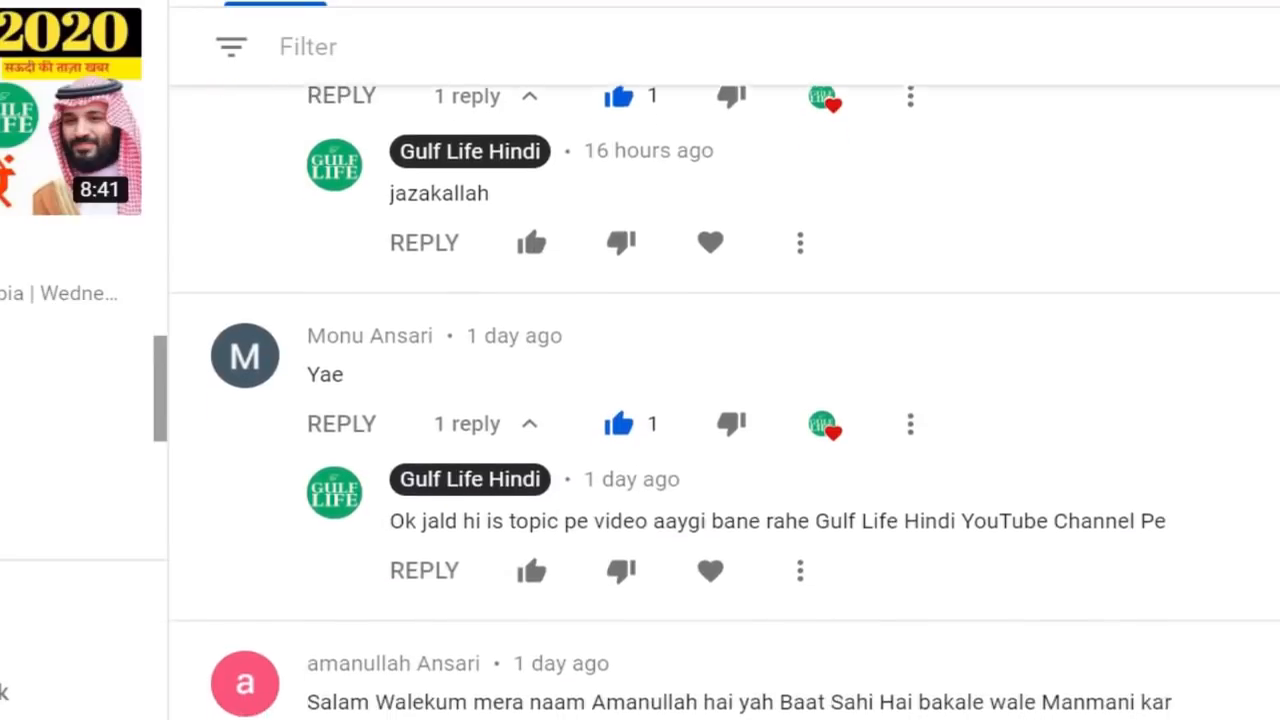
scroll(726, 403, "down", 3)
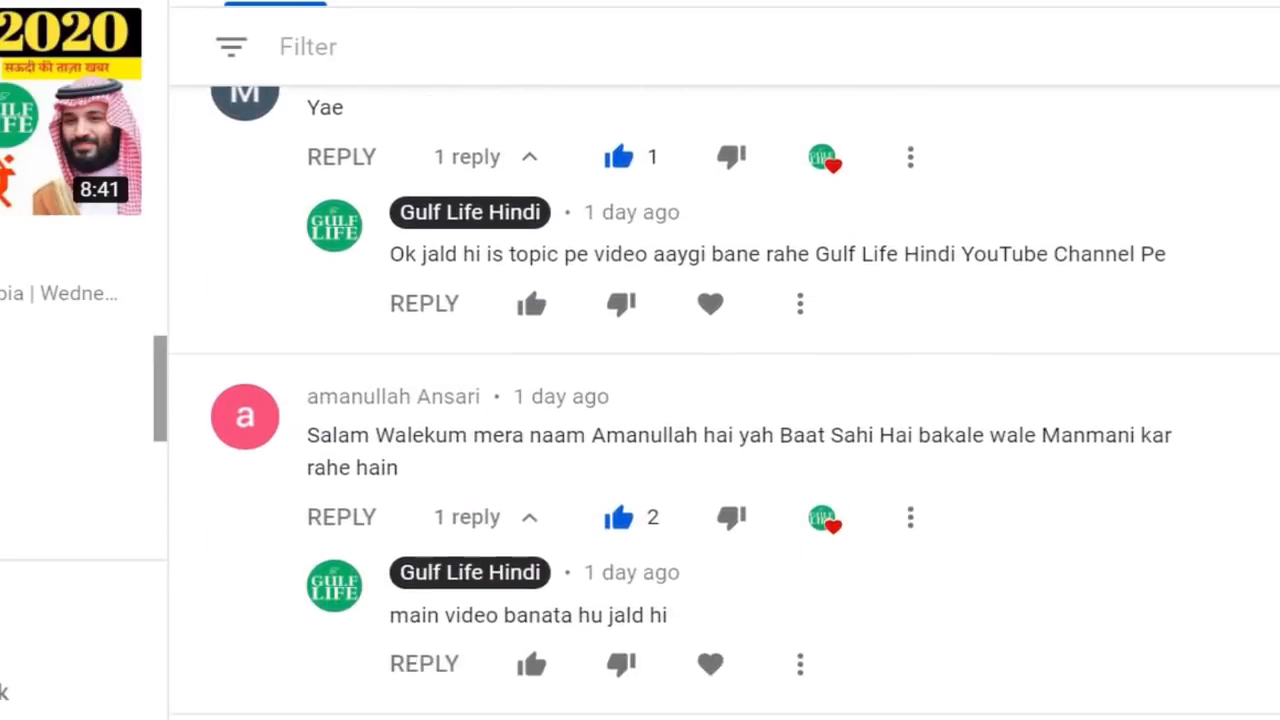
scroll(724, 400, "down", 3)
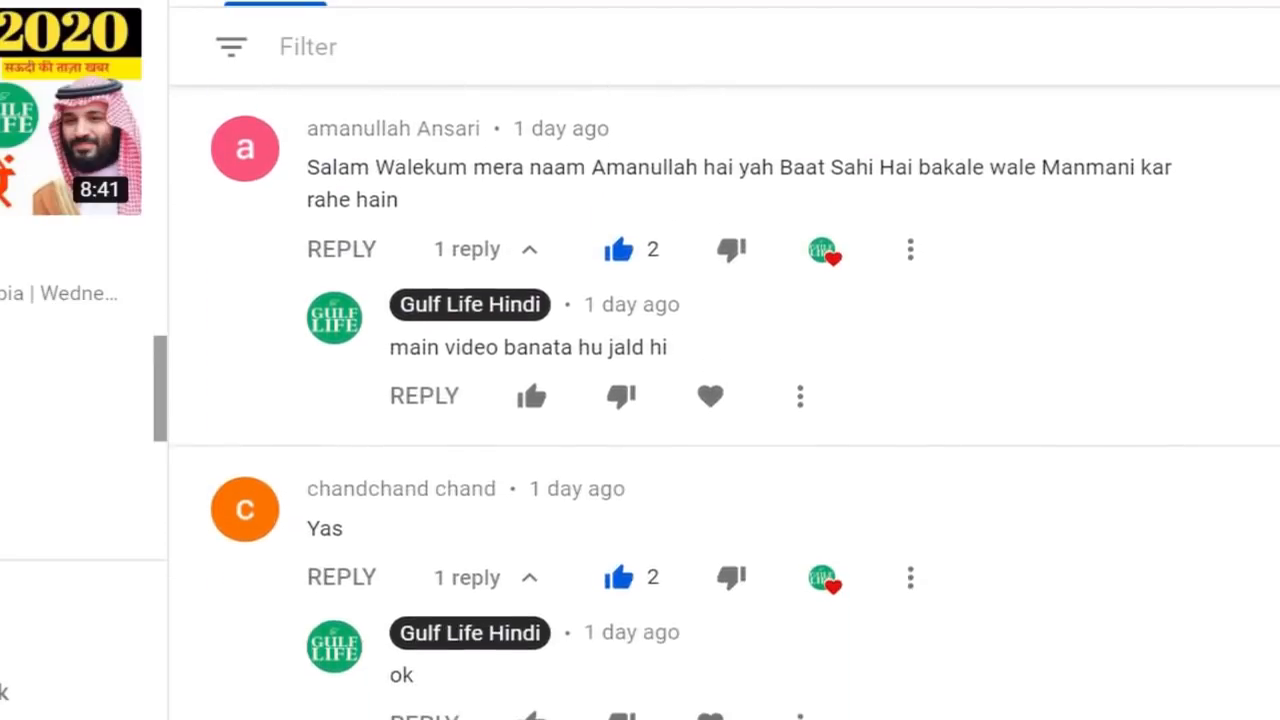
scroll(724, 400, "down", 3)
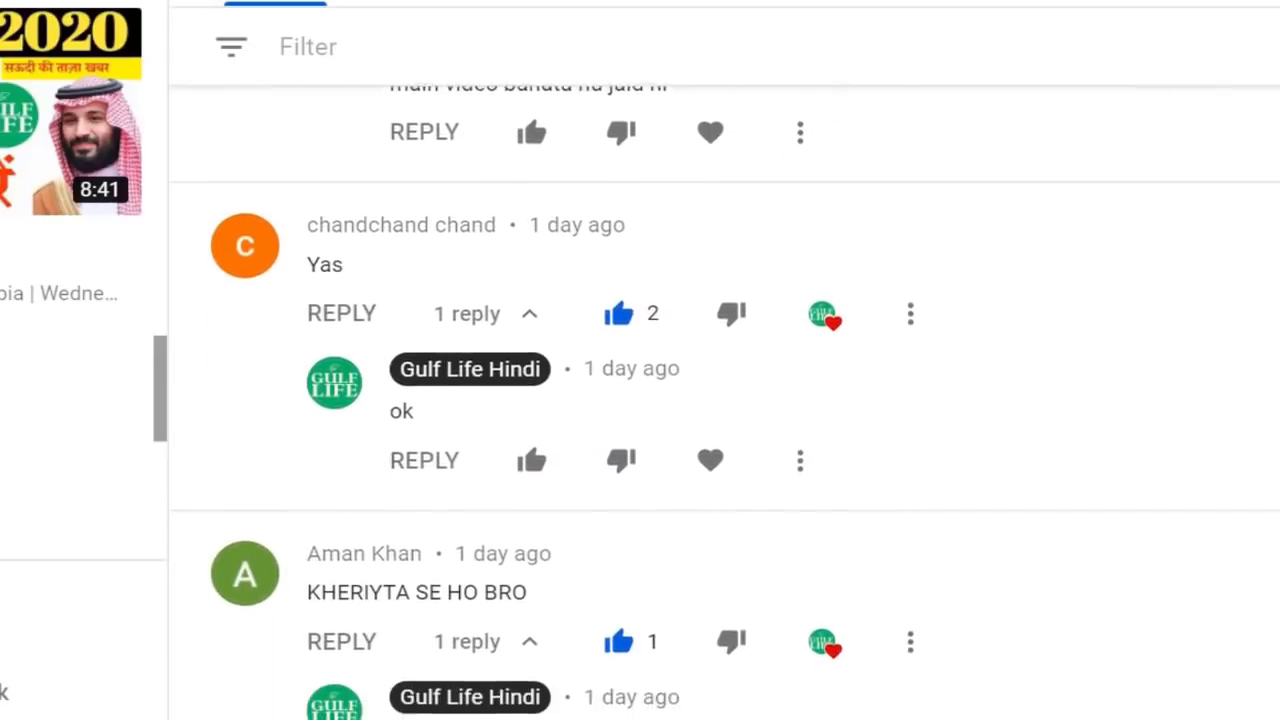
scroll(724, 400, "down", 3)
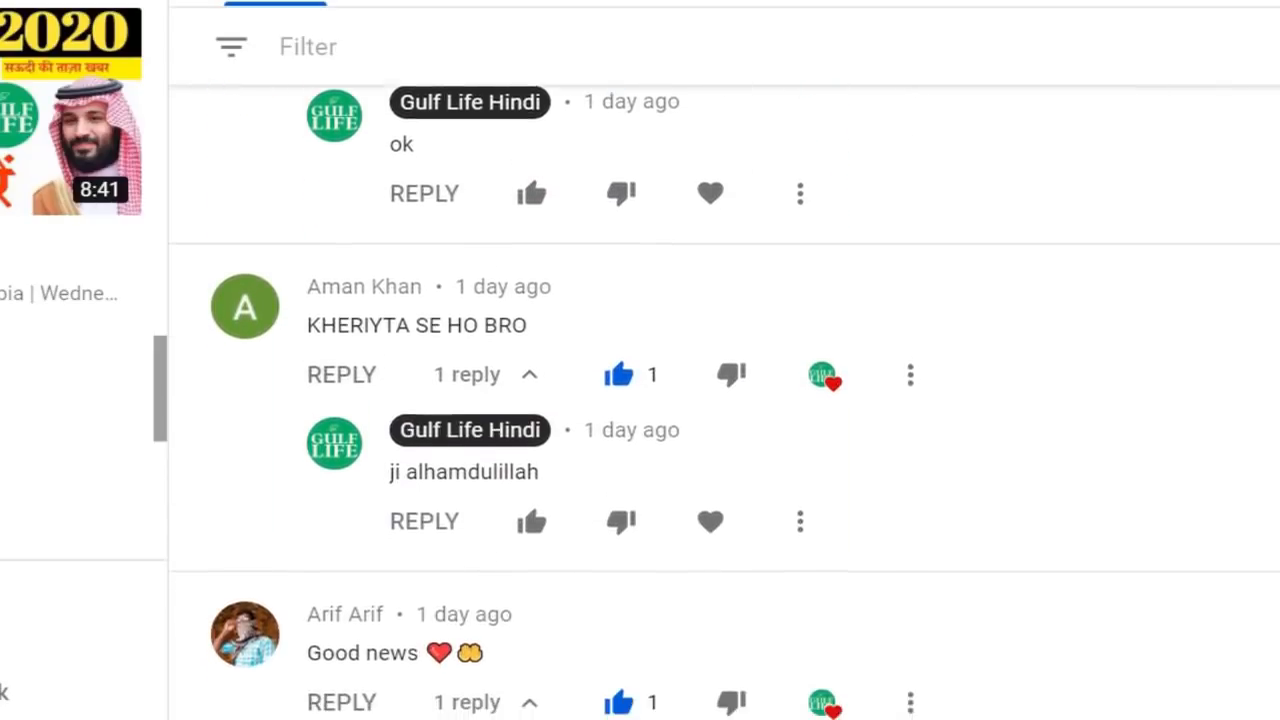
scroll(724, 400, "down", 3)
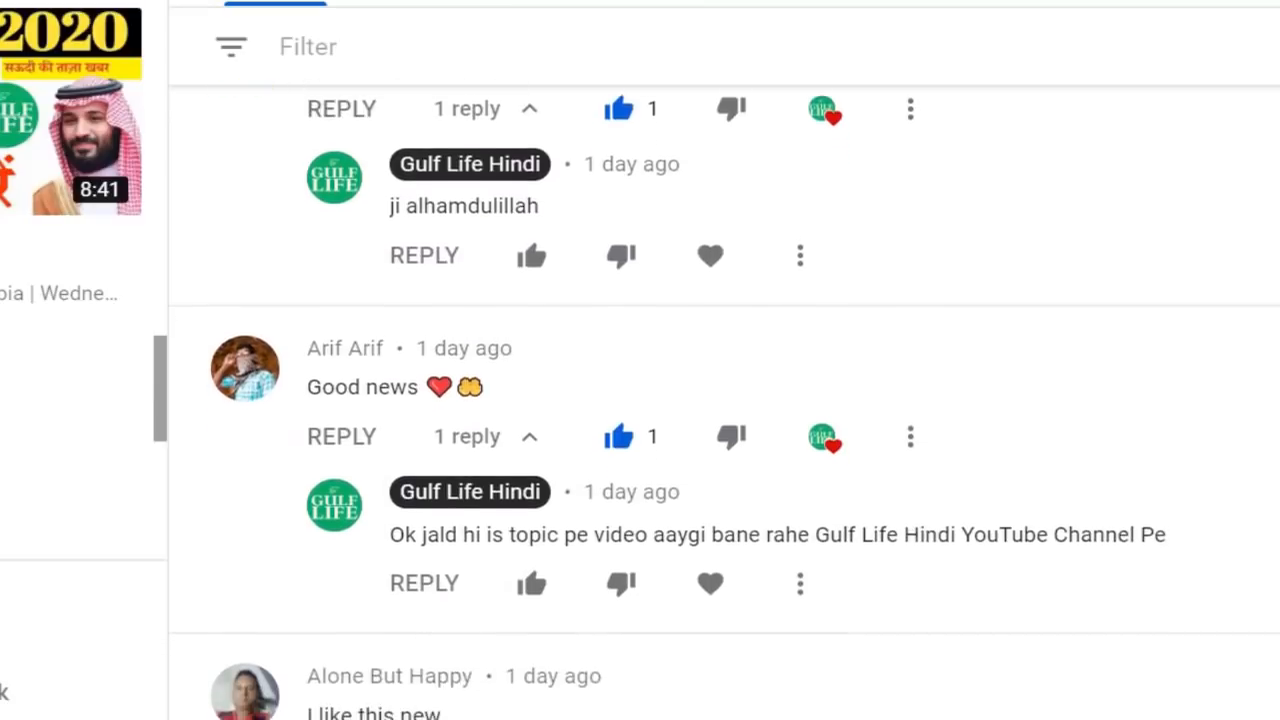
scroll(724, 400, "down", 3)
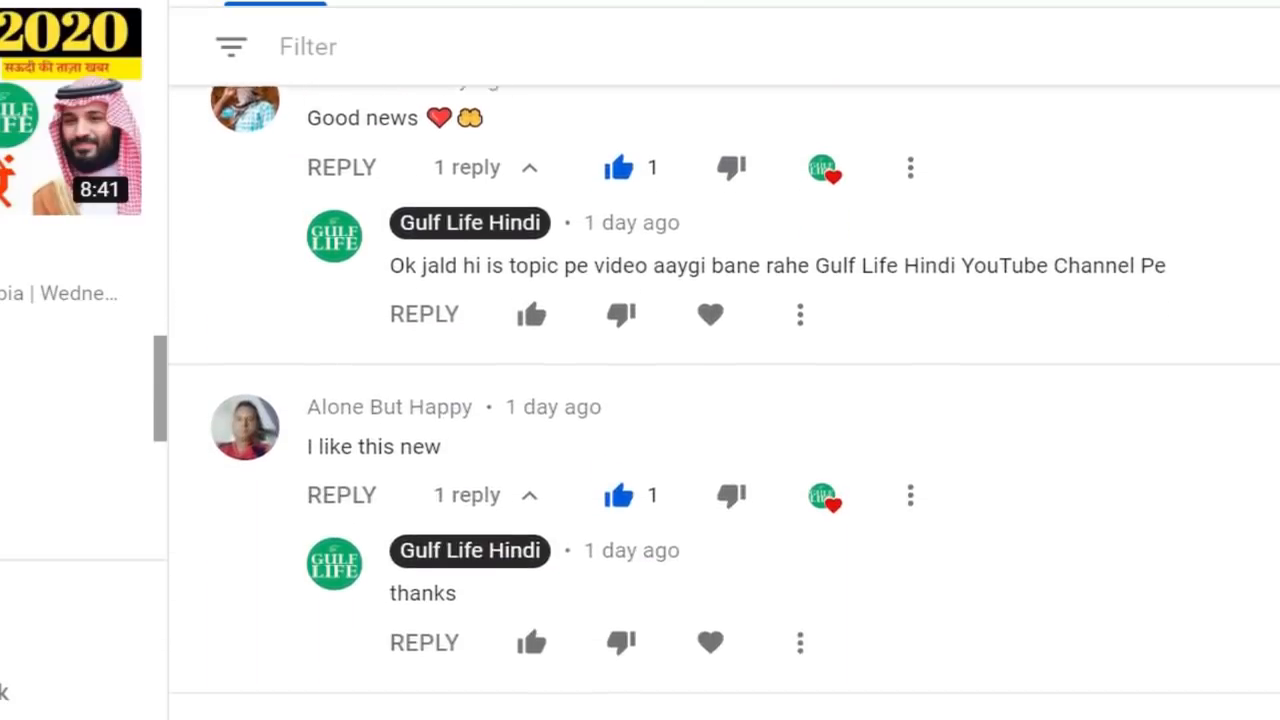
scroll(724, 400, "down", 3)
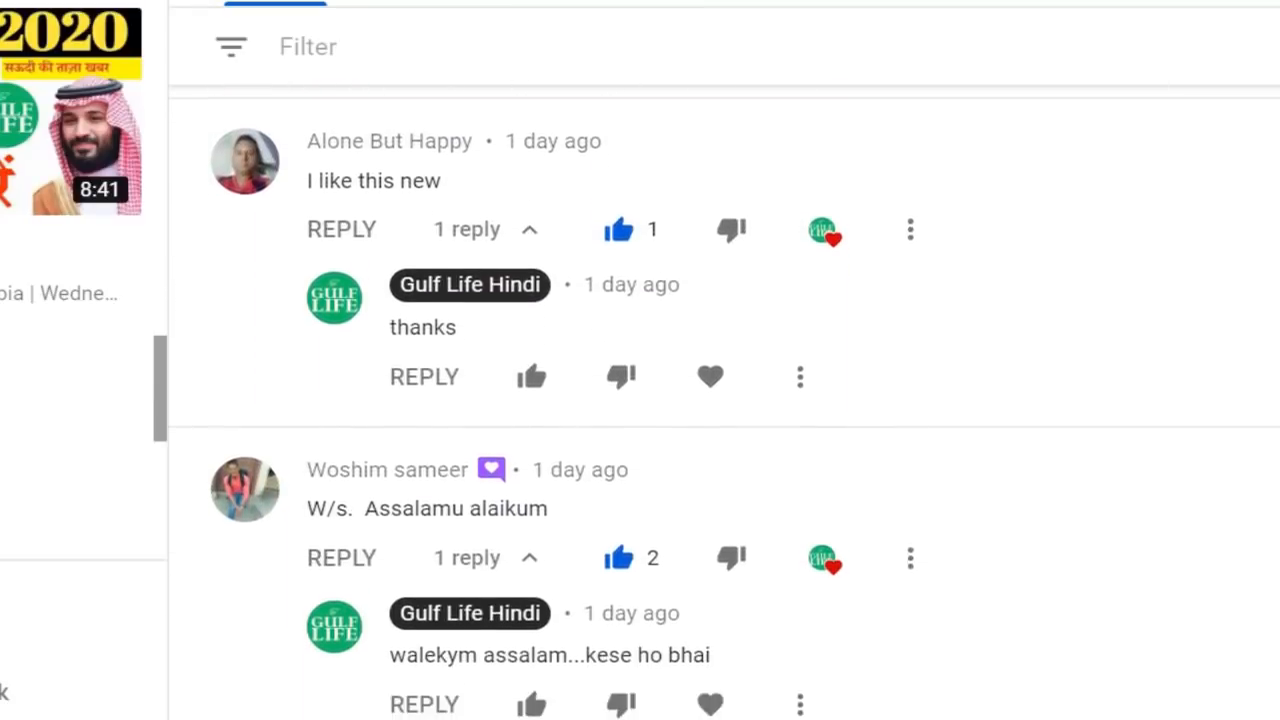
scroll(724, 400, "down", 3)
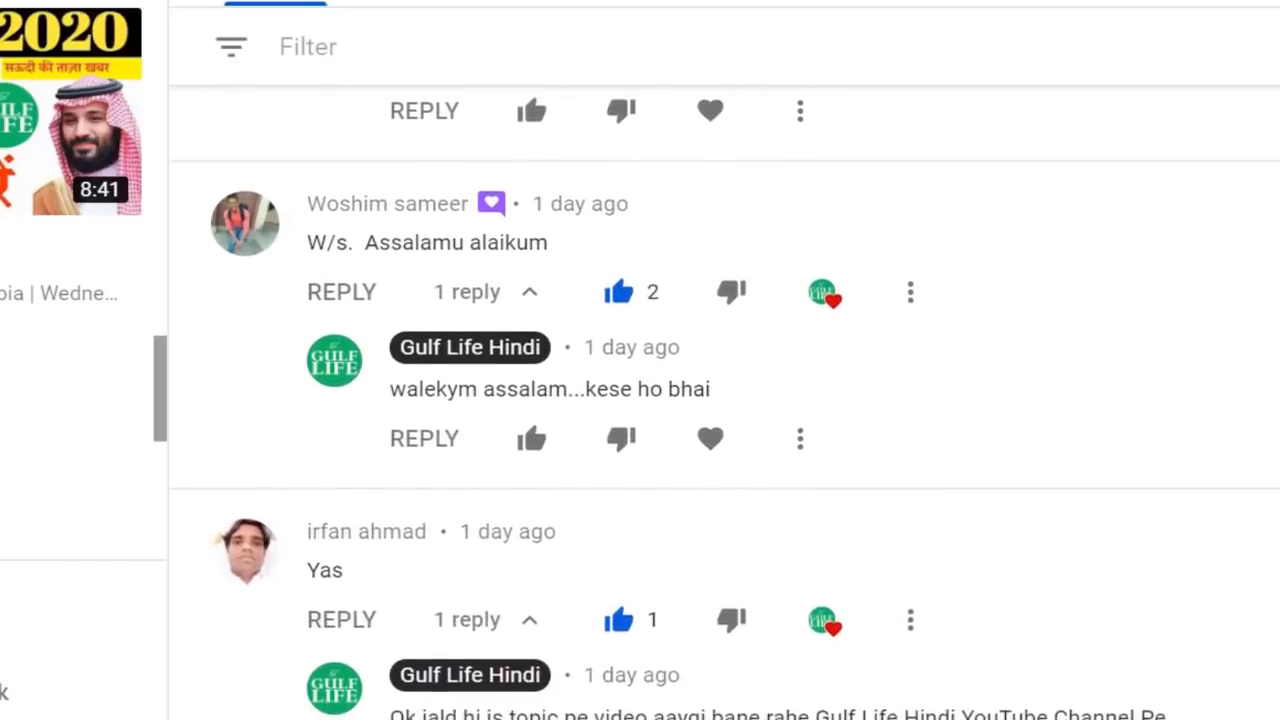
scroll(724, 400, "down", 3)
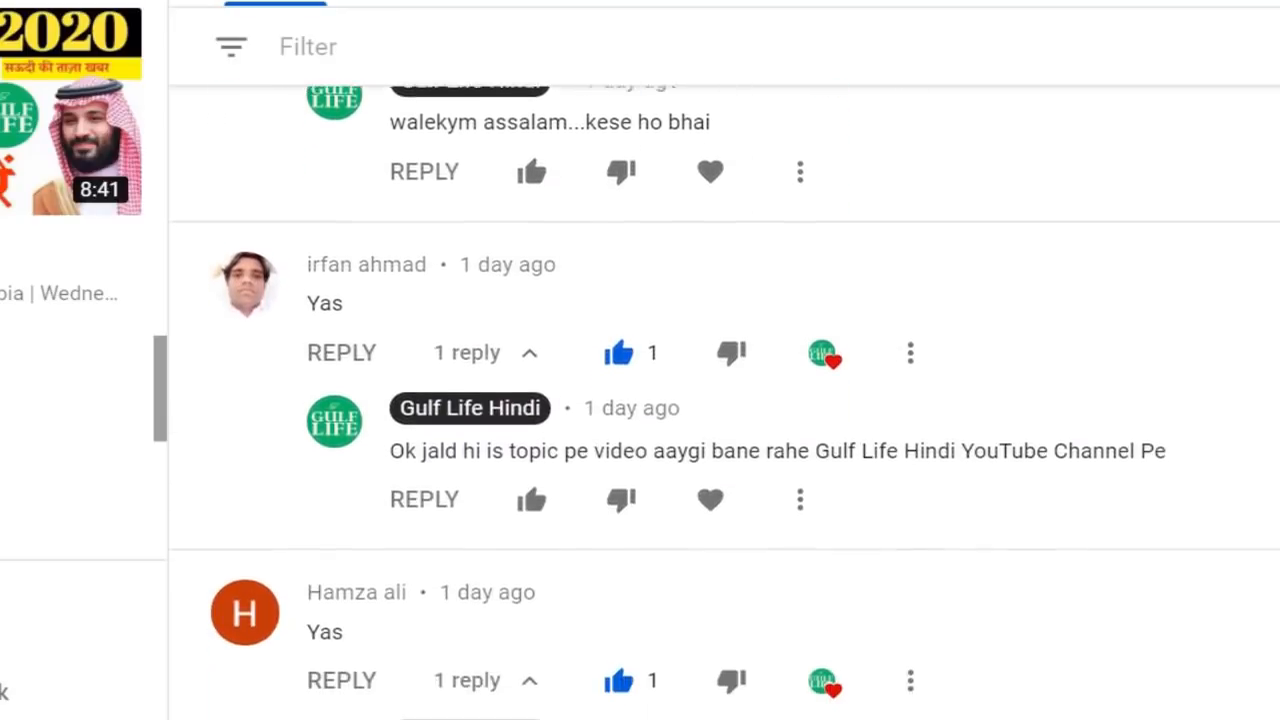
scroll(724, 400, "down", 3)
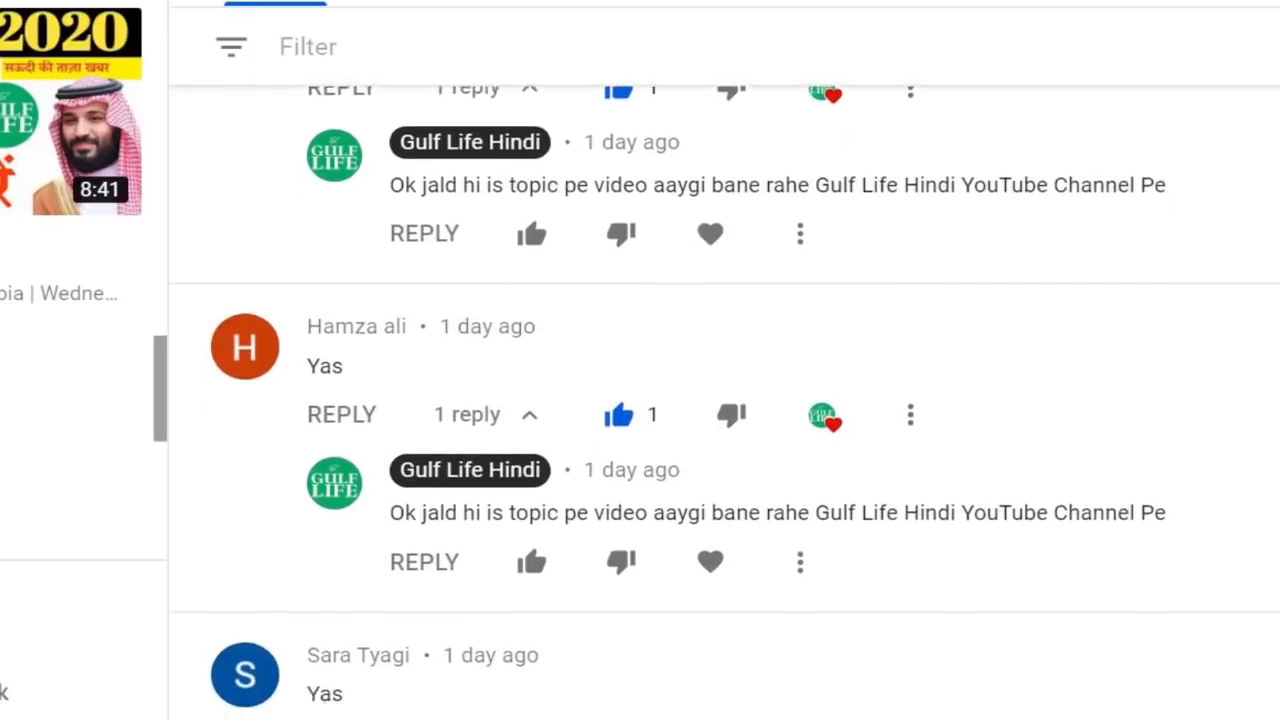
scroll(724, 400, "down", 3)
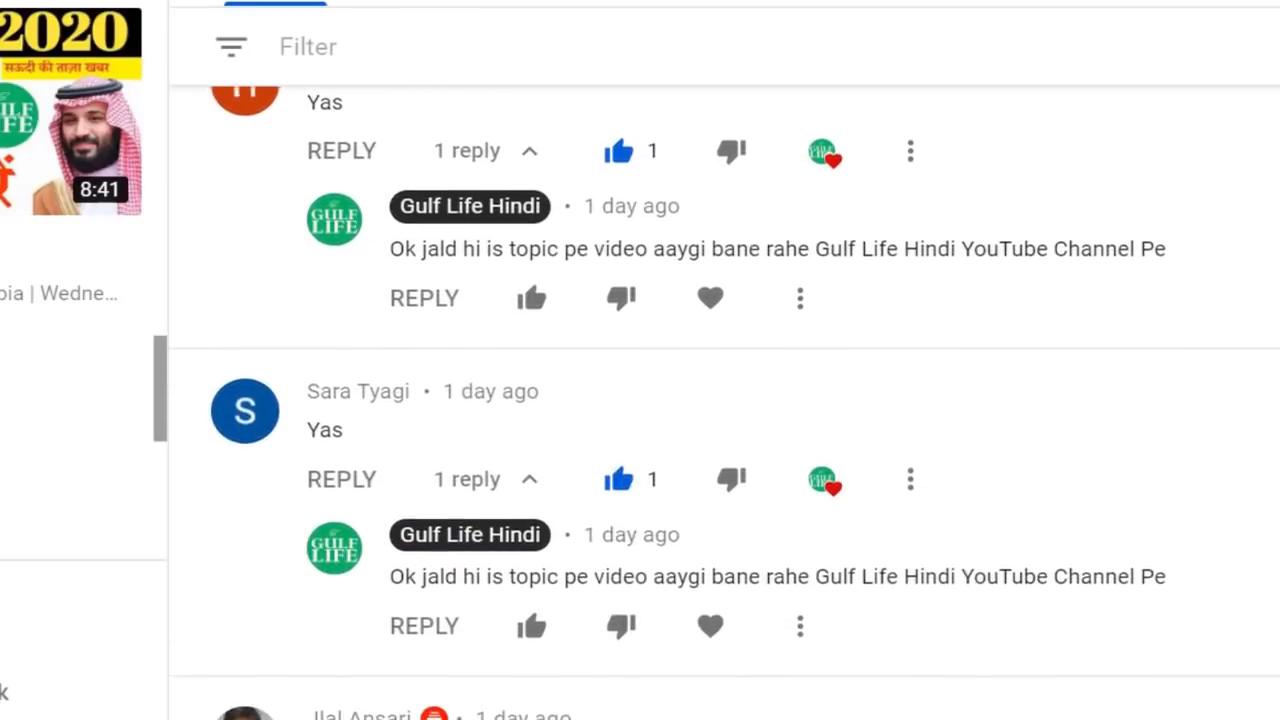
scroll(724, 400, "down", 3)
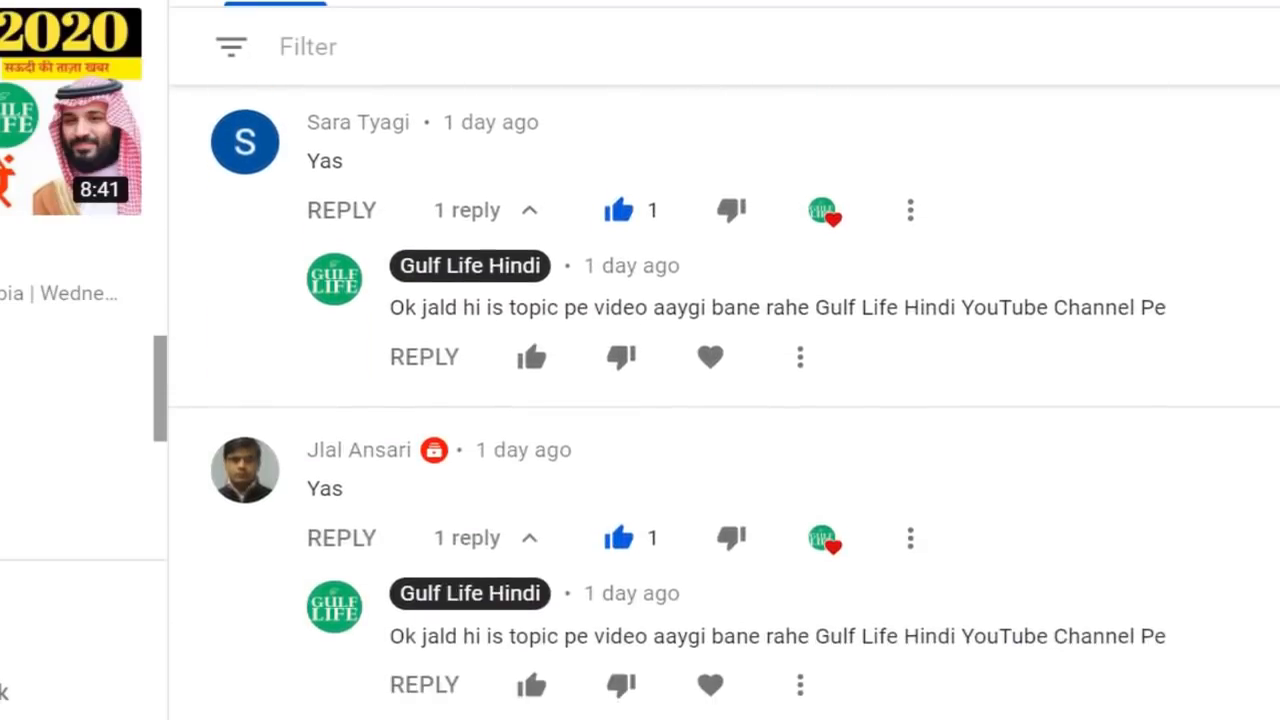
scroll(724, 400, "down", 3)
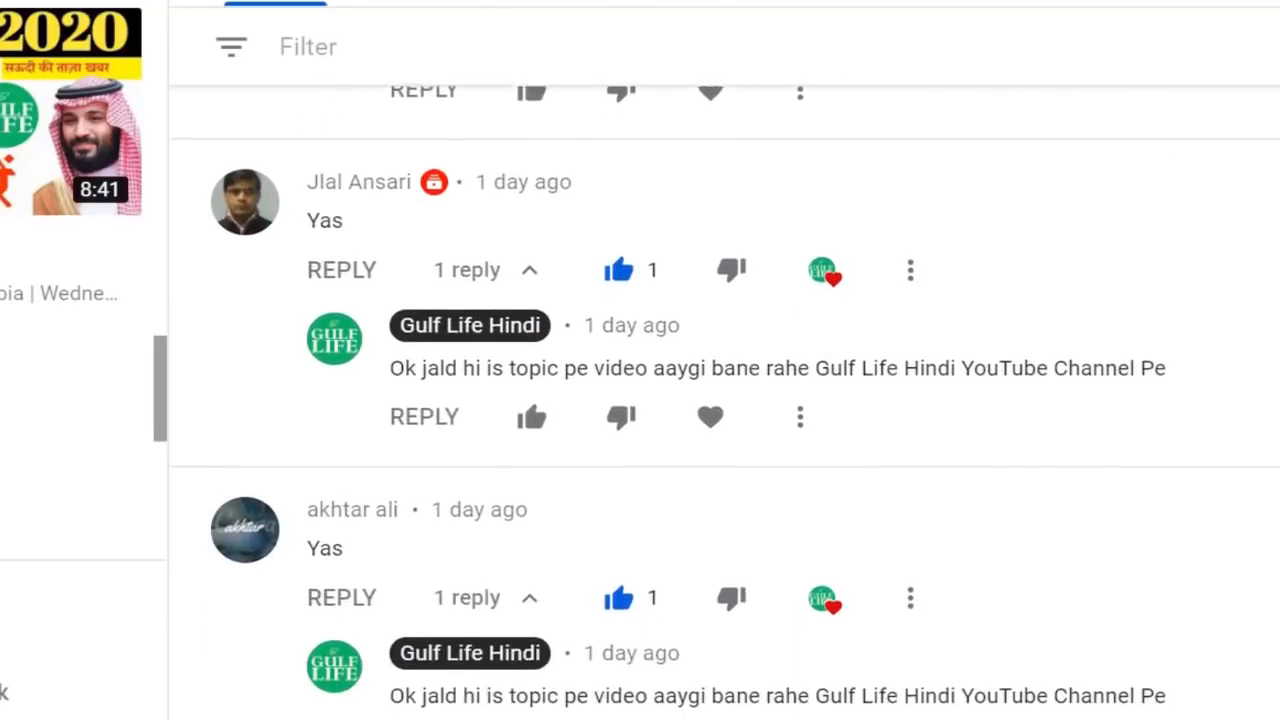
scroll(724, 400, "down", 3)
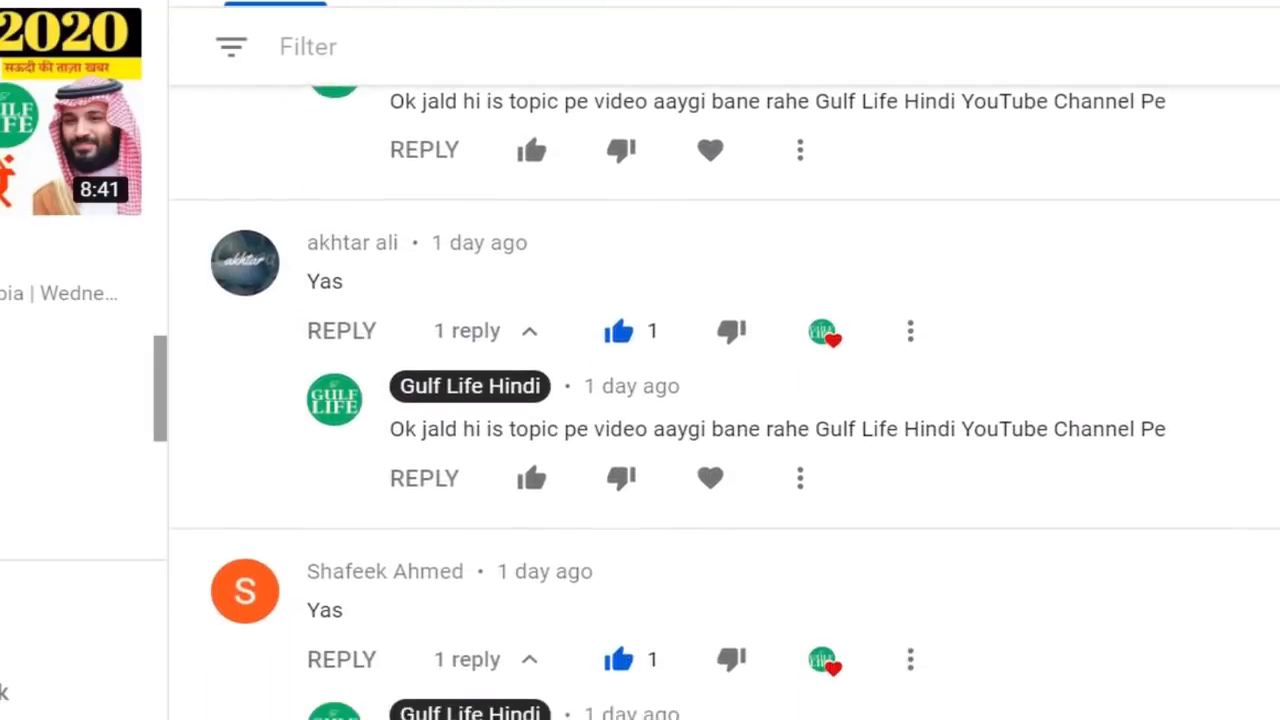
scroll(724, 400, "down", 3)
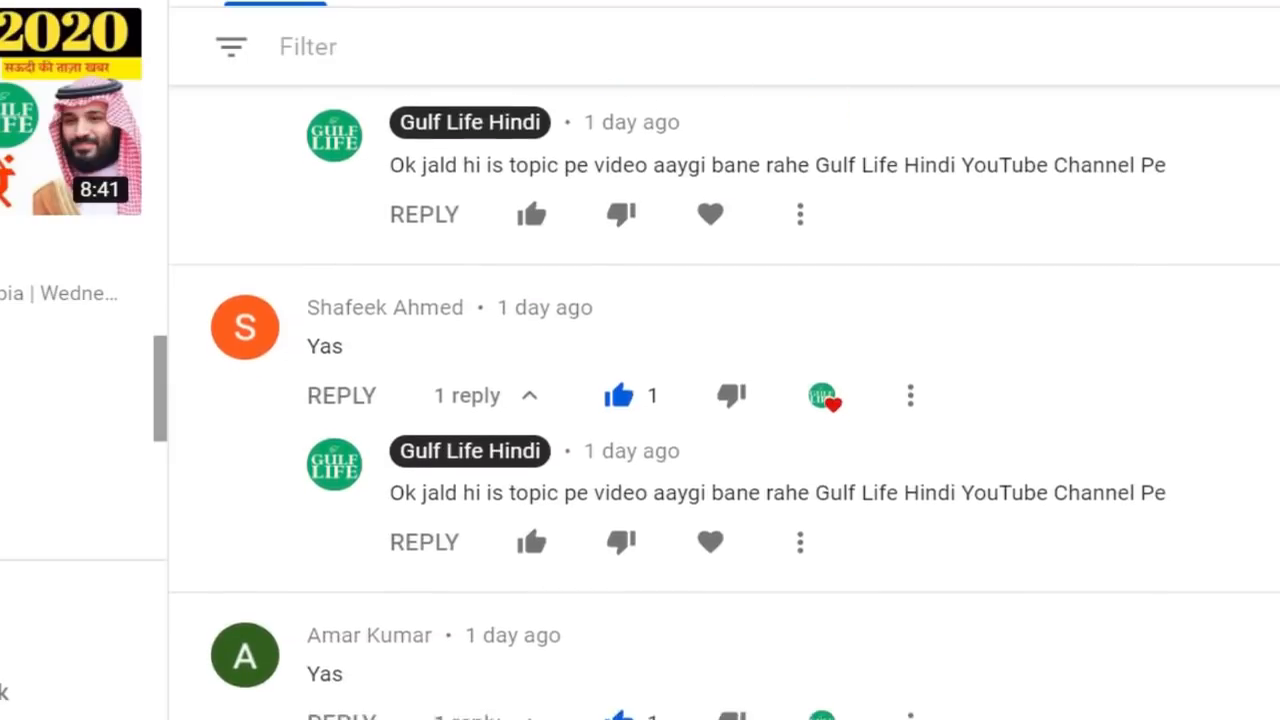
scroll(724, 400, "down", 3)
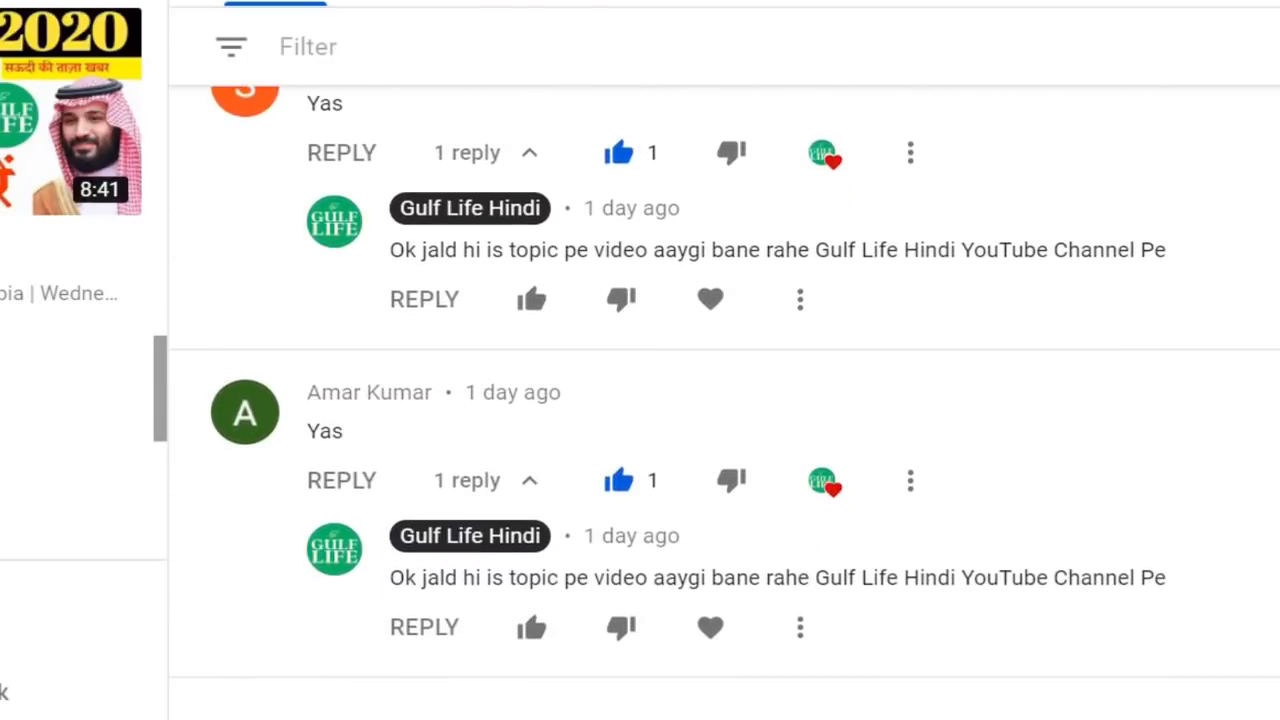
scroll(724, 400, "down", 1)
scroll(724, 400, "down", 3)
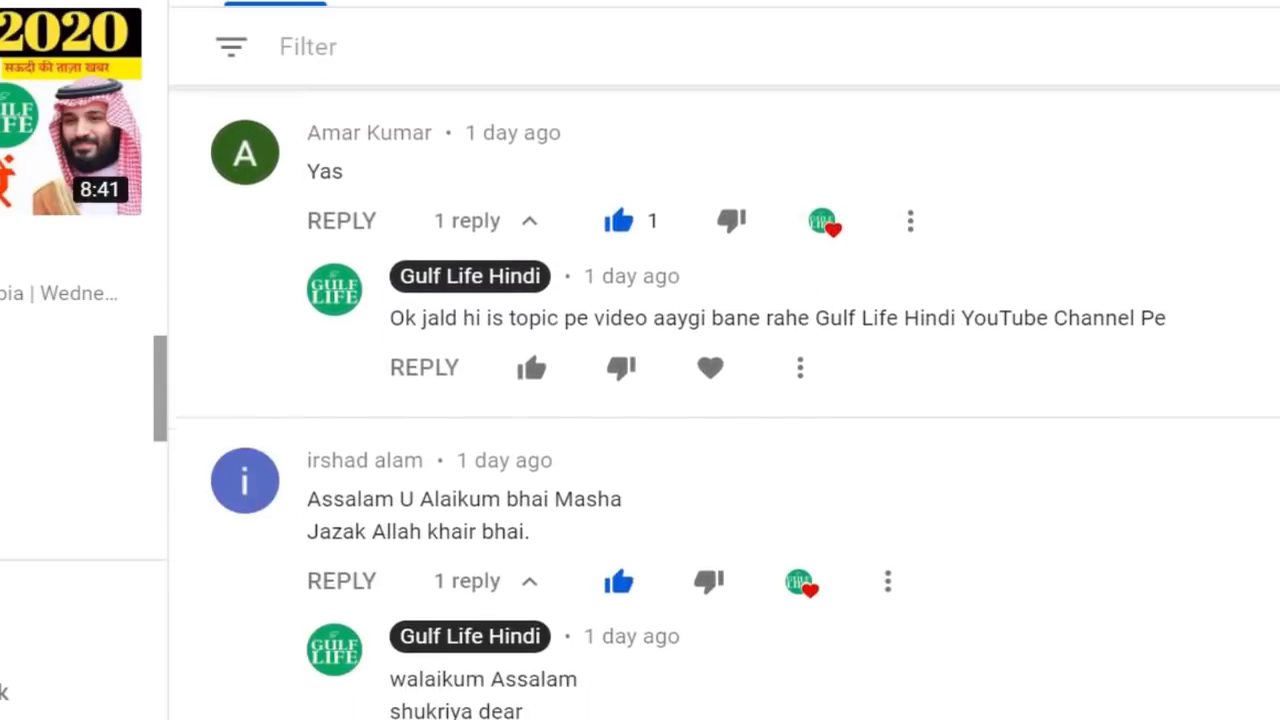
scroll(724, 400, "down", 3)
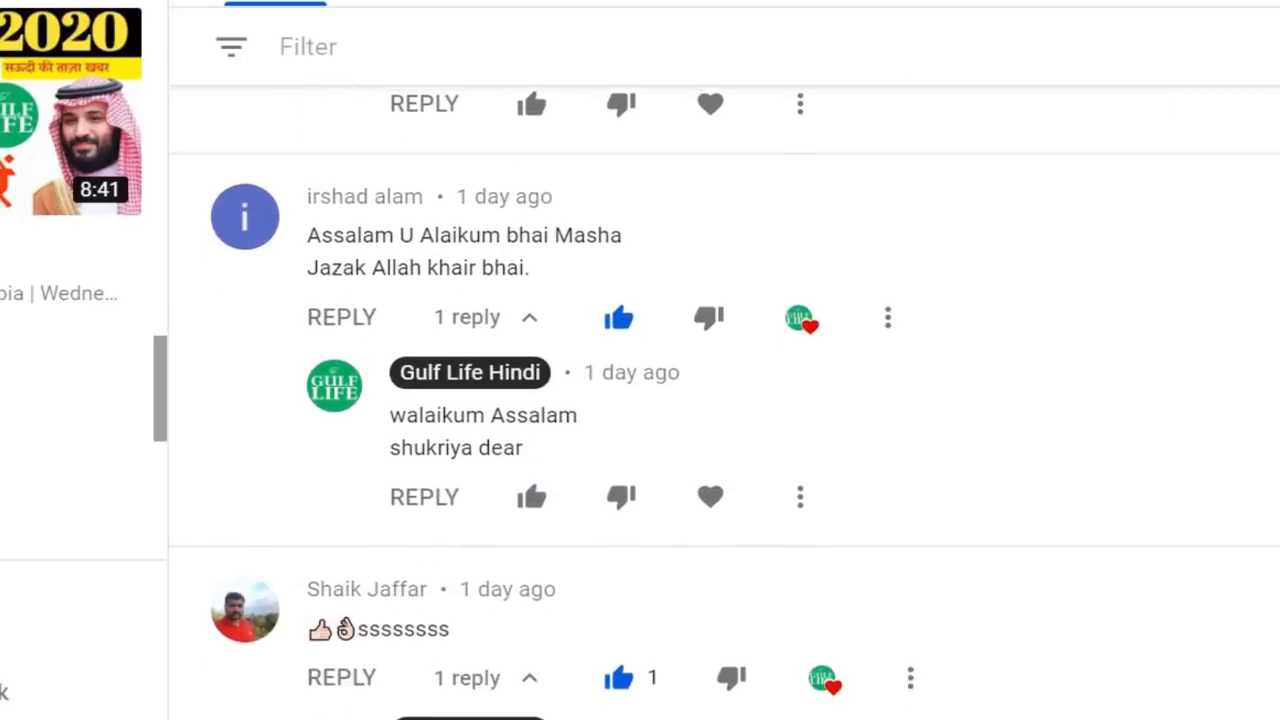
scroll(724, 400, "down", 3)
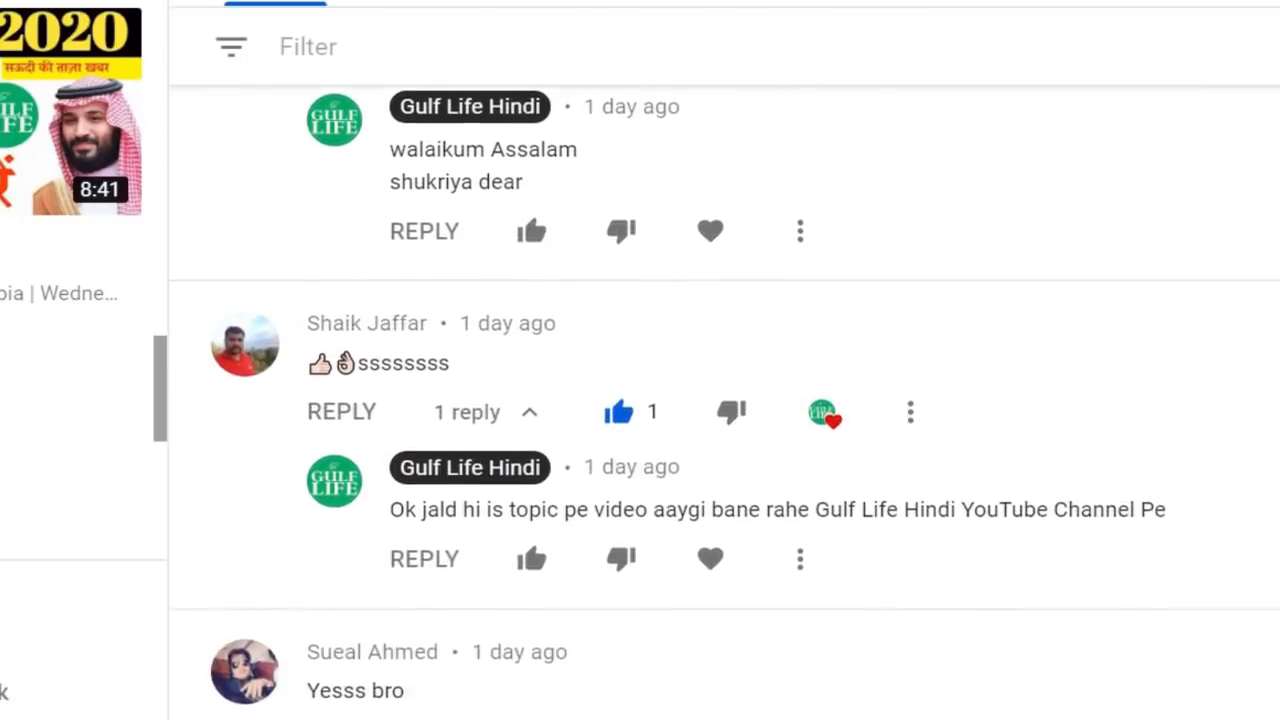
scroll(724, 400, "down", 3)
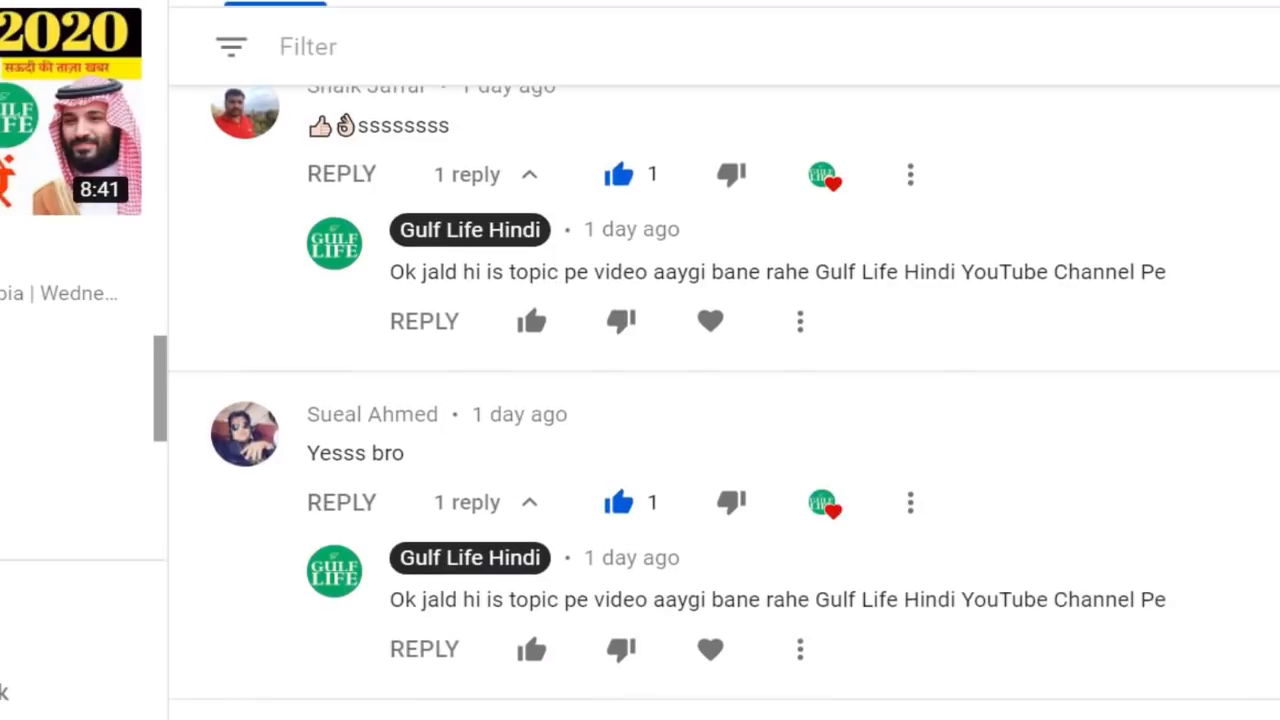
scroll(724, 400, "down", 3)
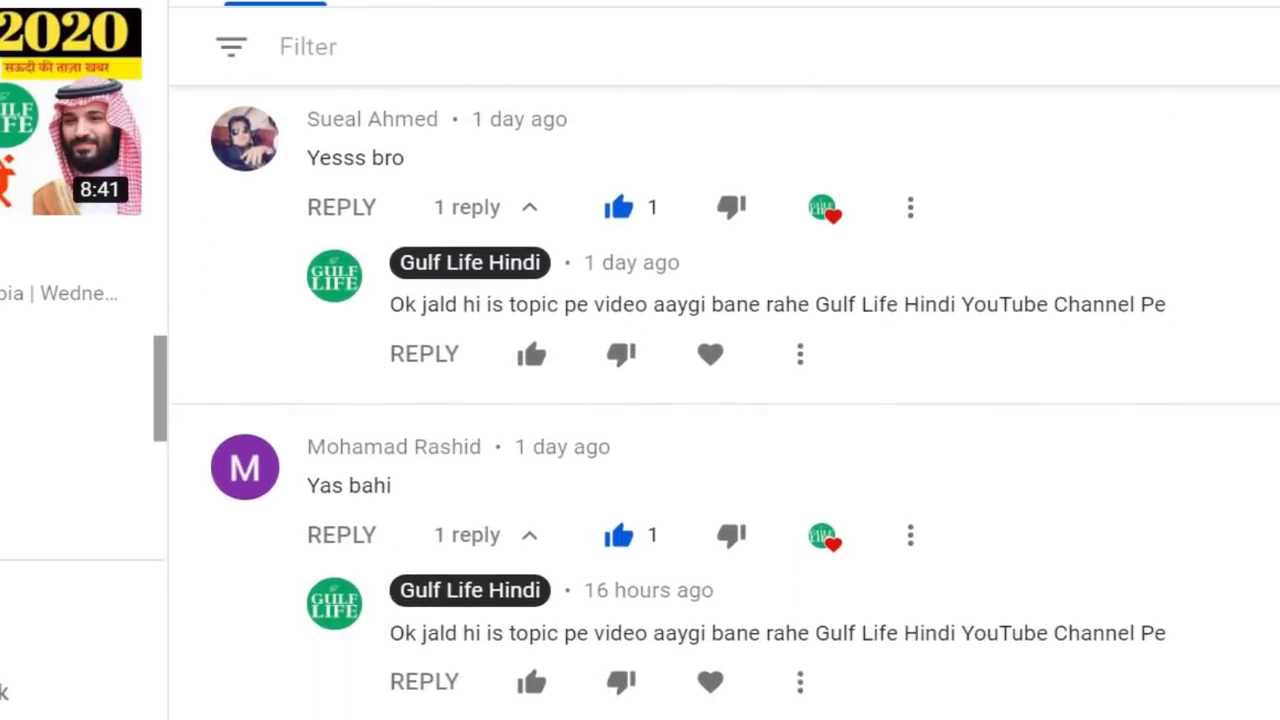
scroll(724, 400, "down", 3)
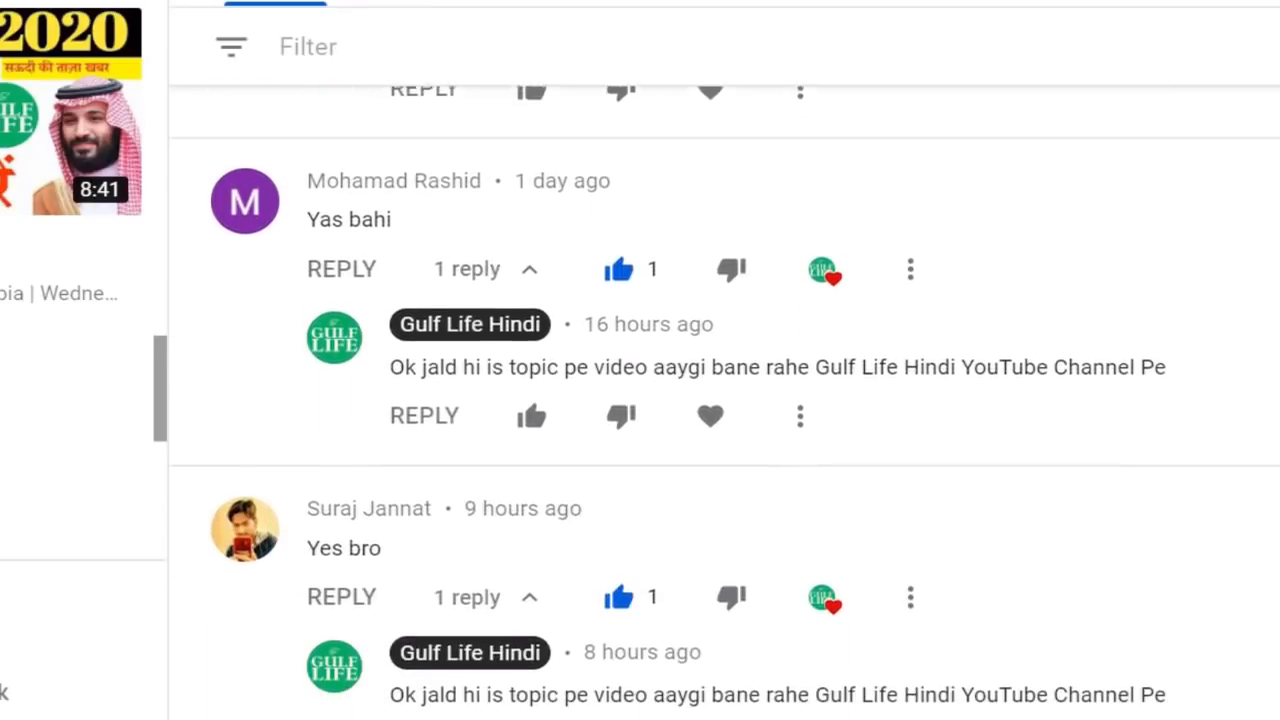
scroll(724, 400, "down", 3)
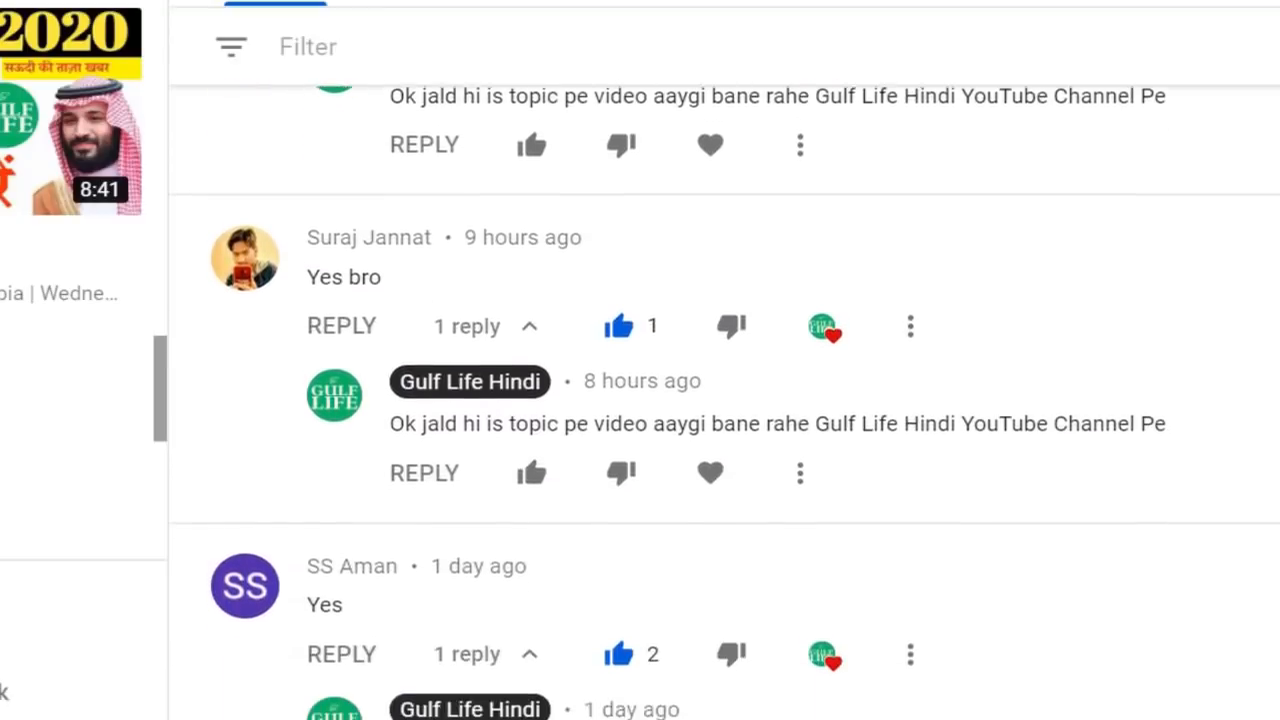
scroll(724, 400, "down", 3)
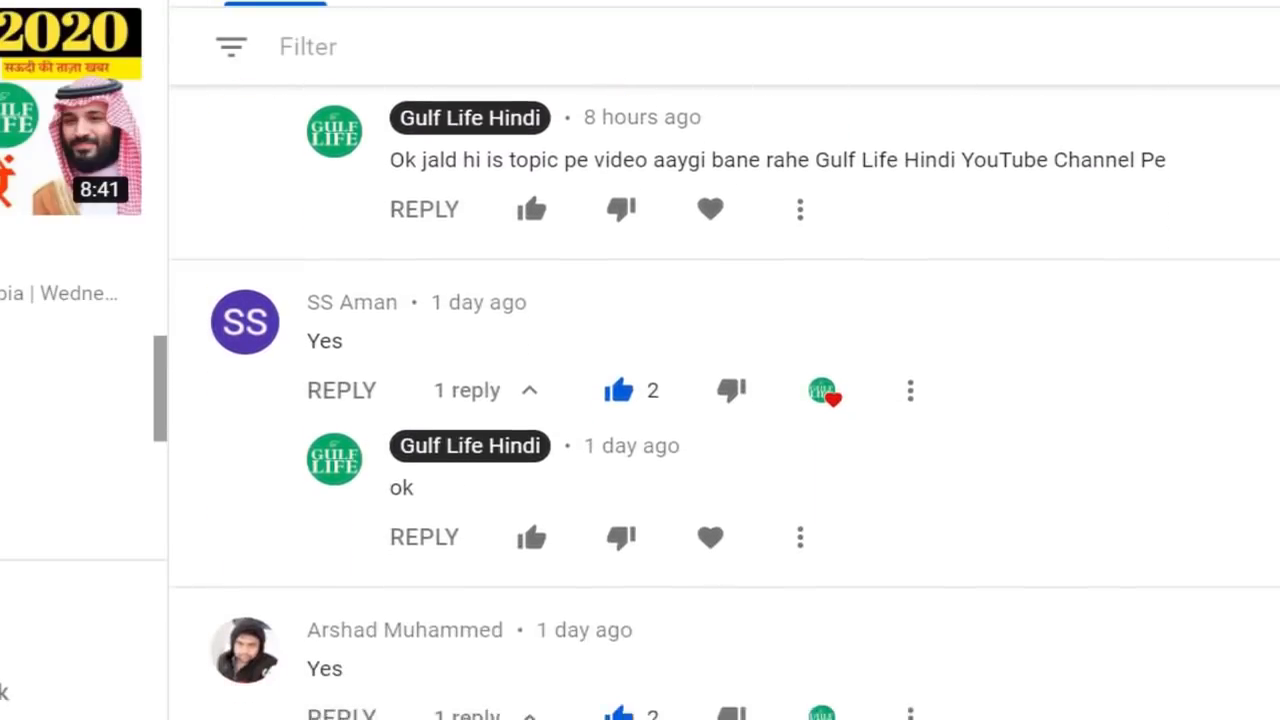
scroll(724, 400, "down", 3)
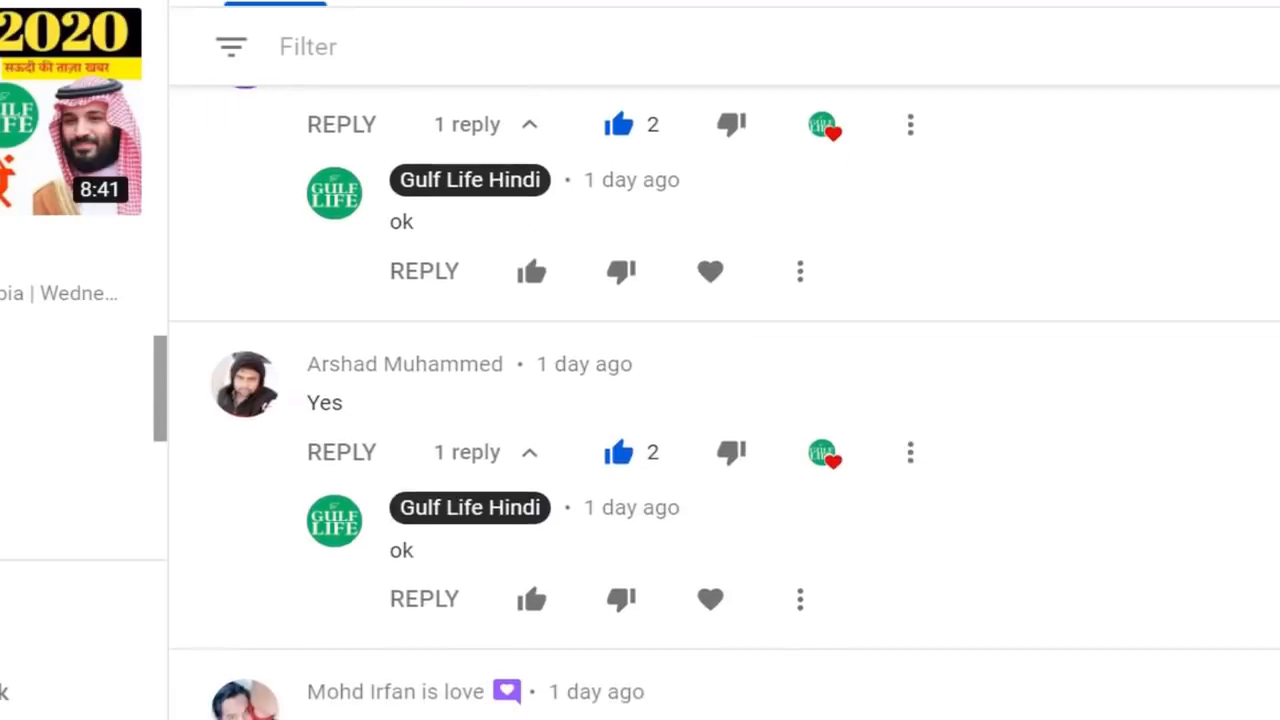
scroll(724, 400, "down", 3)
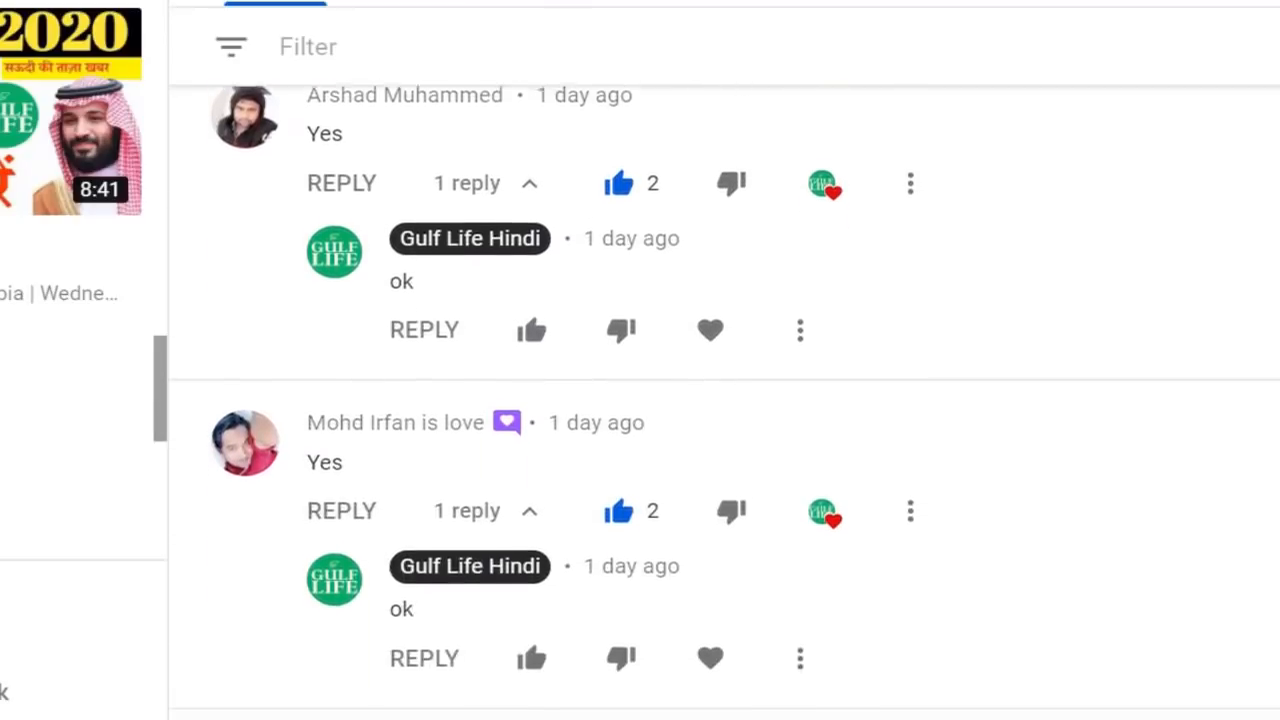
scroll(724, 400, "down", 3)
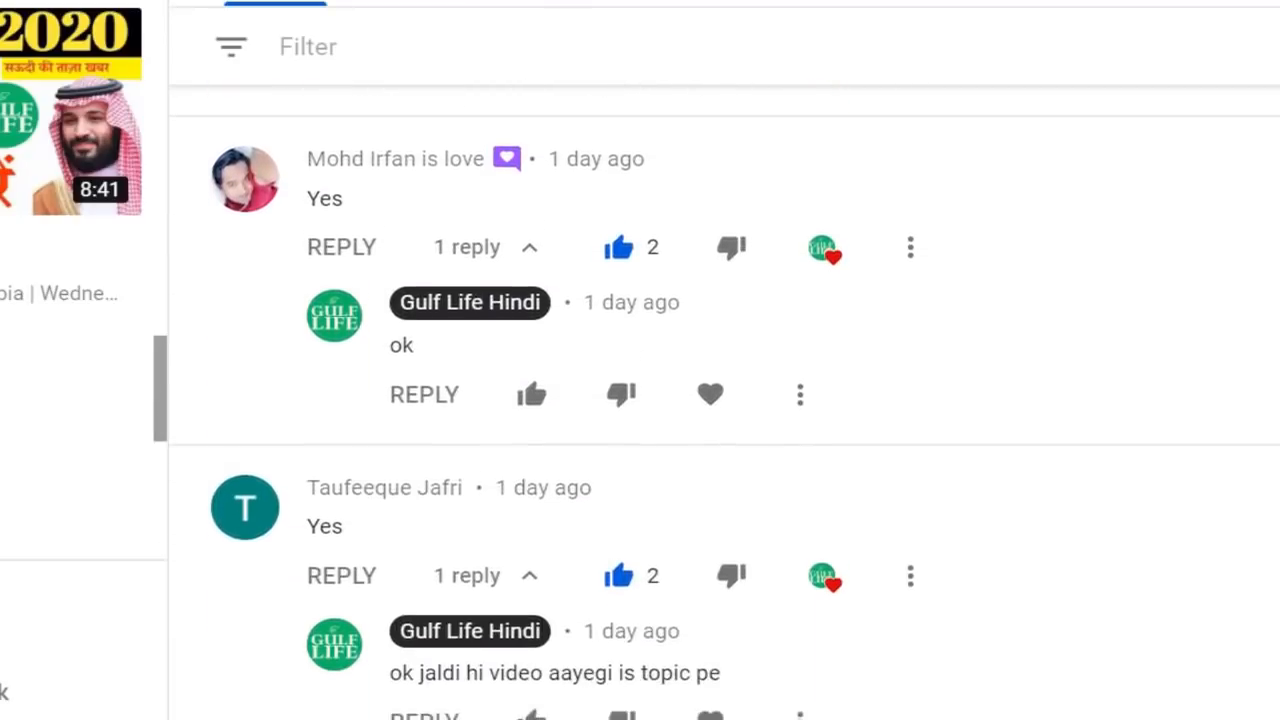
scroll(724, 400, "down", 3)
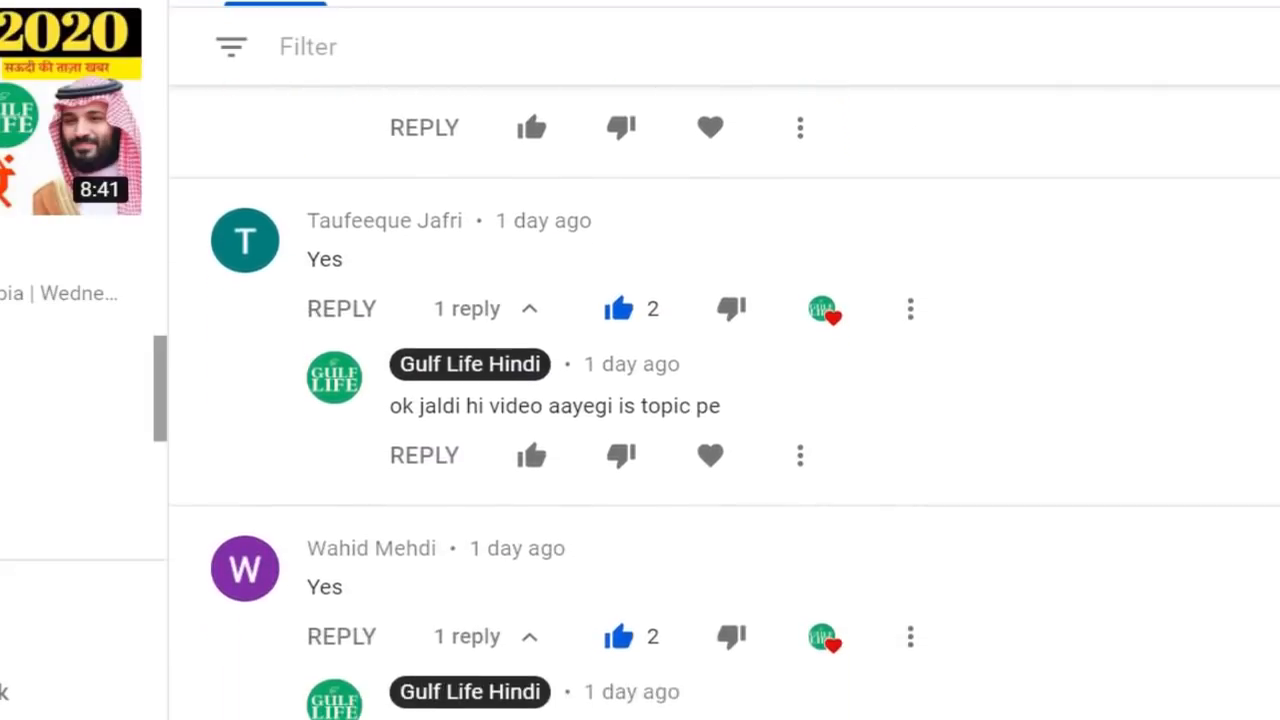
scroll(724, 400, "down", 3)
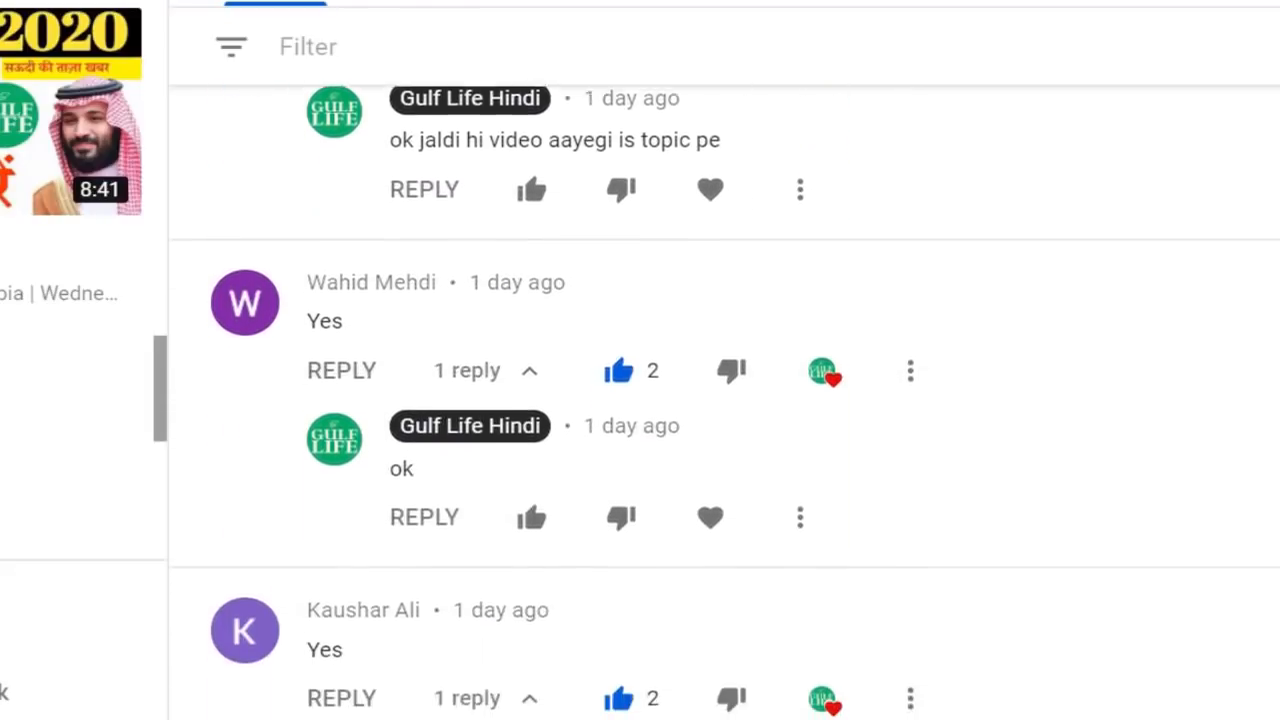
scroll(724, 400, "down", 3)
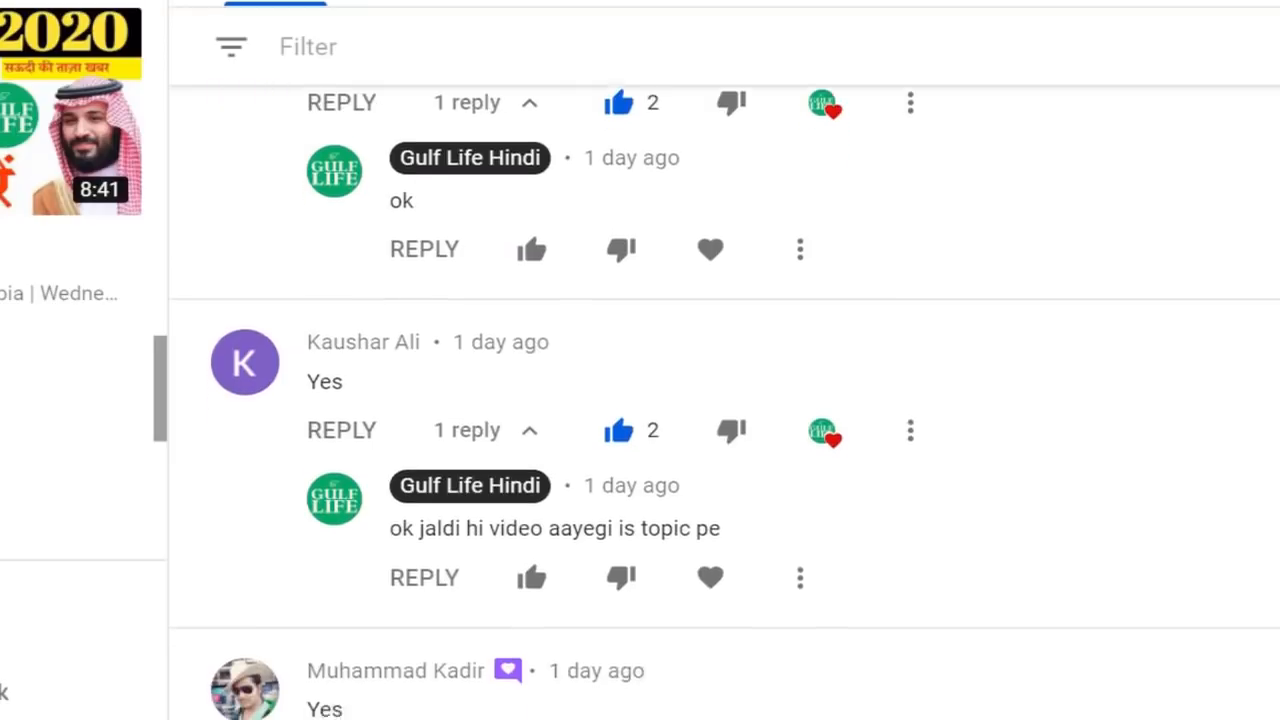
scroll(724, 400, "down", 3)
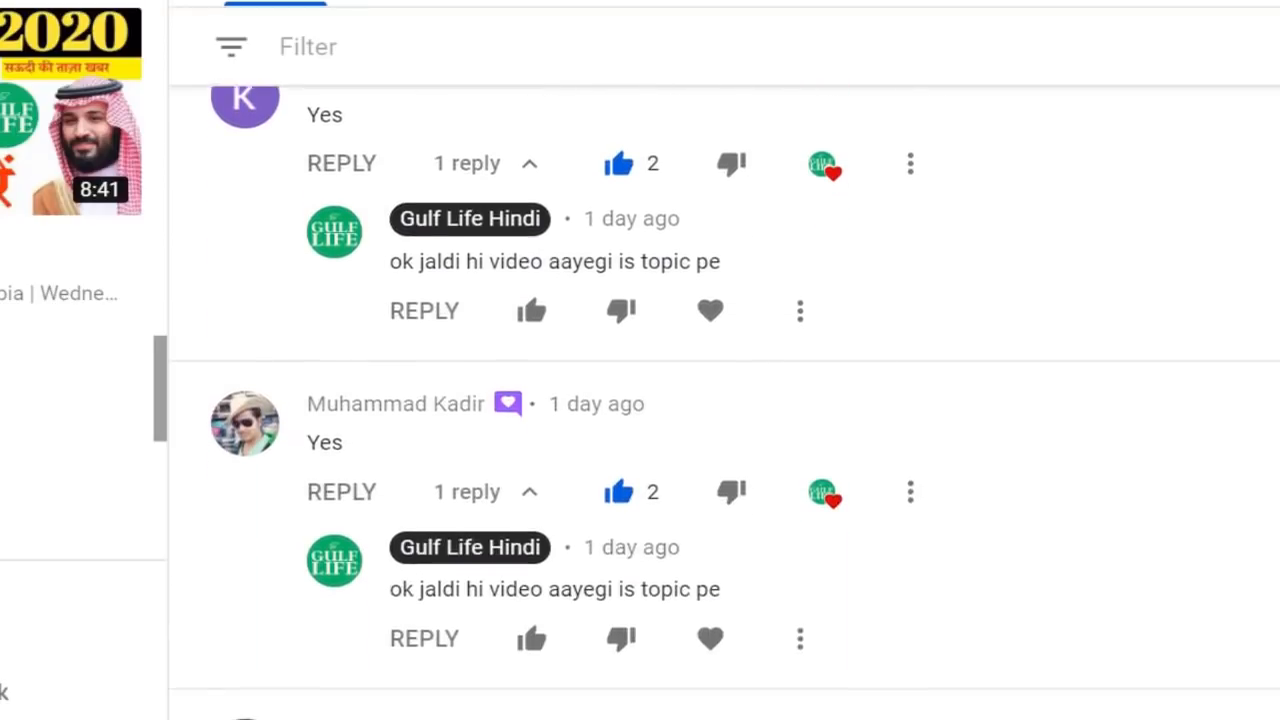
scroll(724, 400, "down", 3)
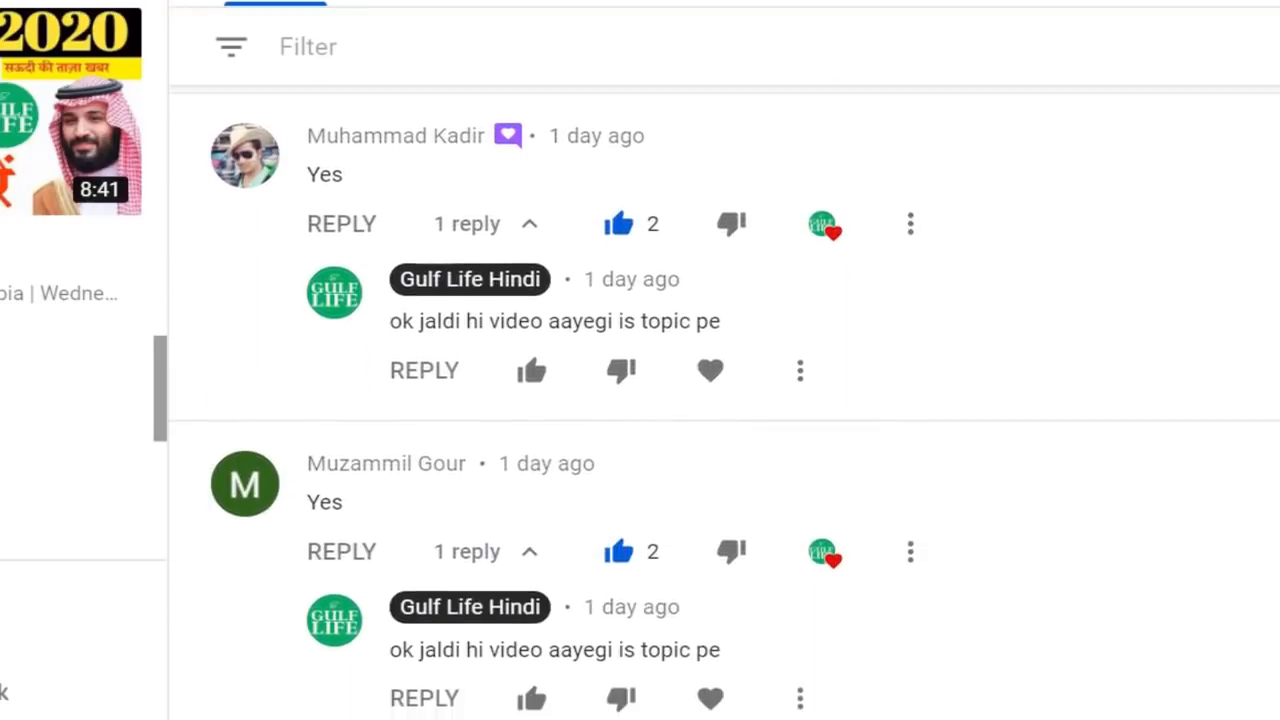
scroll(724, 400, "down", 3)
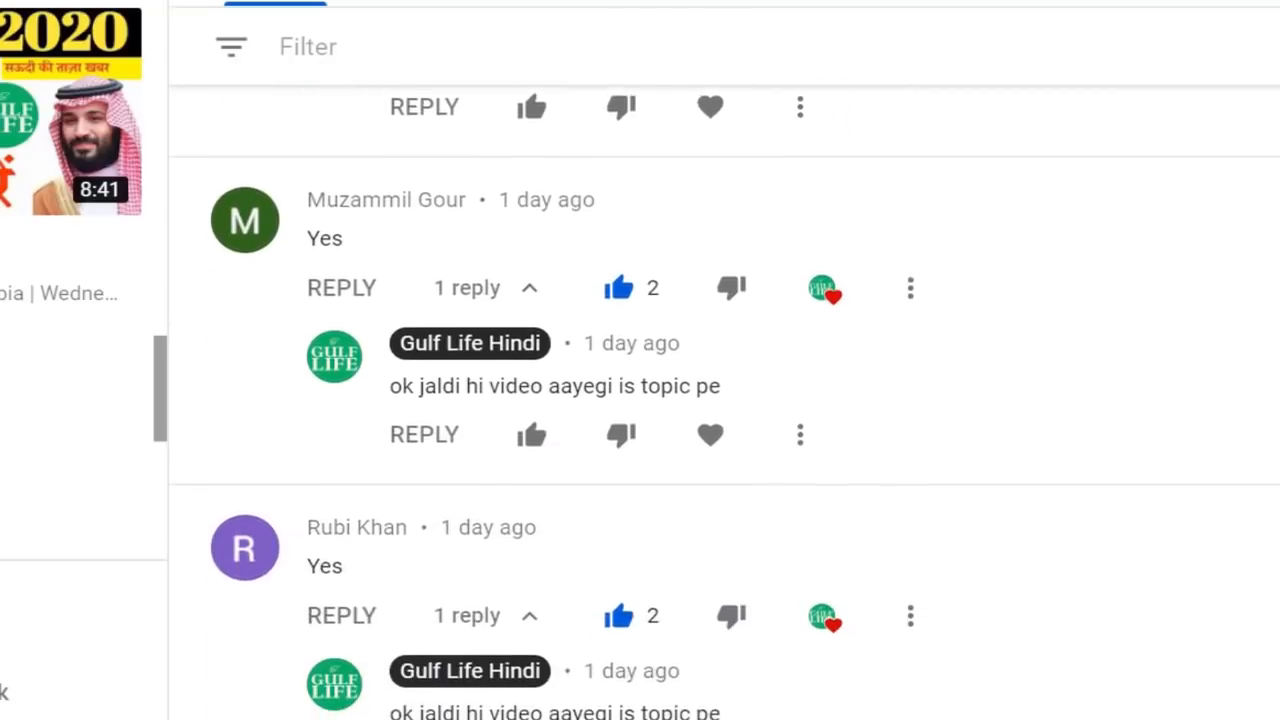
scroll(724, 400, "down", 3)
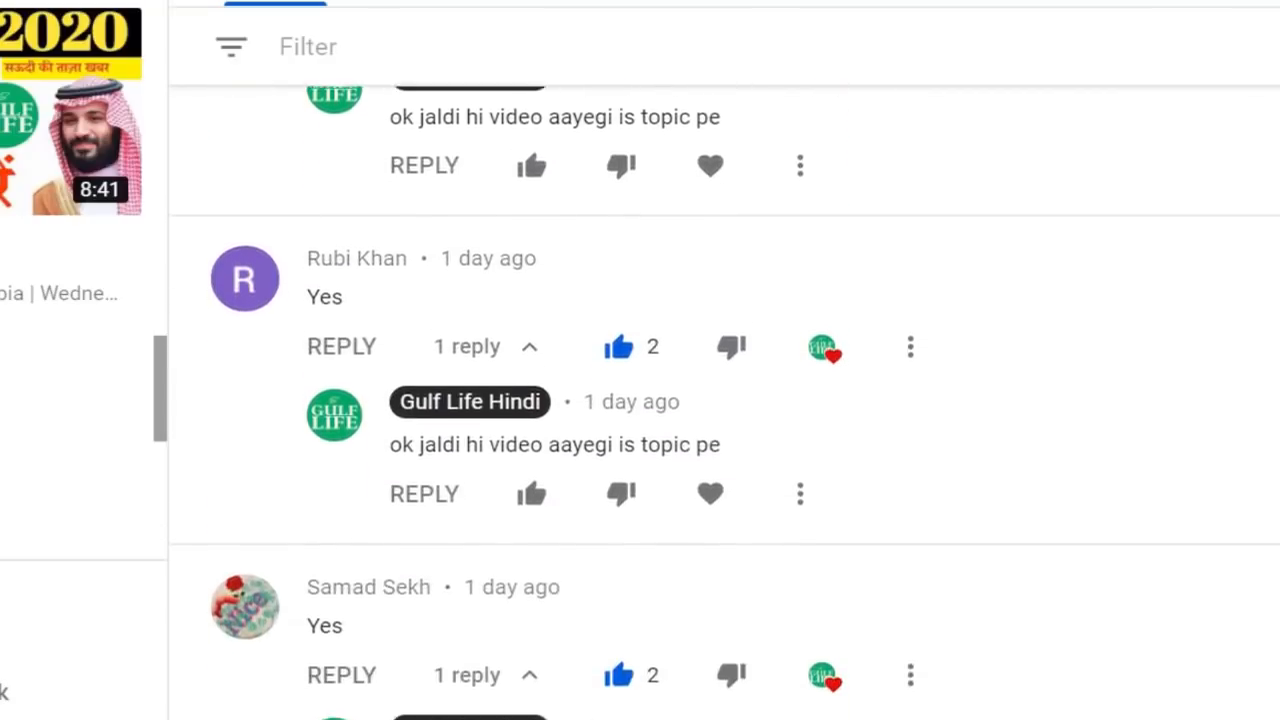
- Read further down the 29 July 2020 video's comment list, checking the viewers' "Yes" comments and the channel's reply under each one
scroll(724, 400, "down", 3)
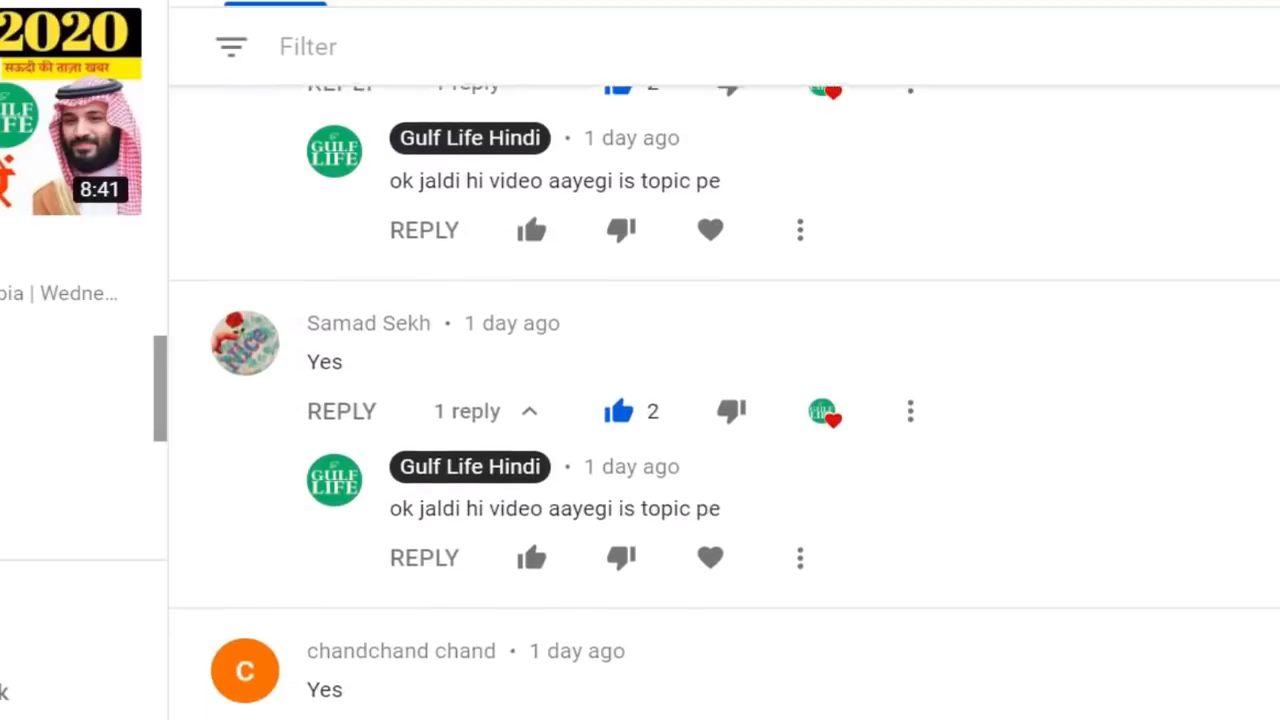
scroll(724, 400, "down", 3)
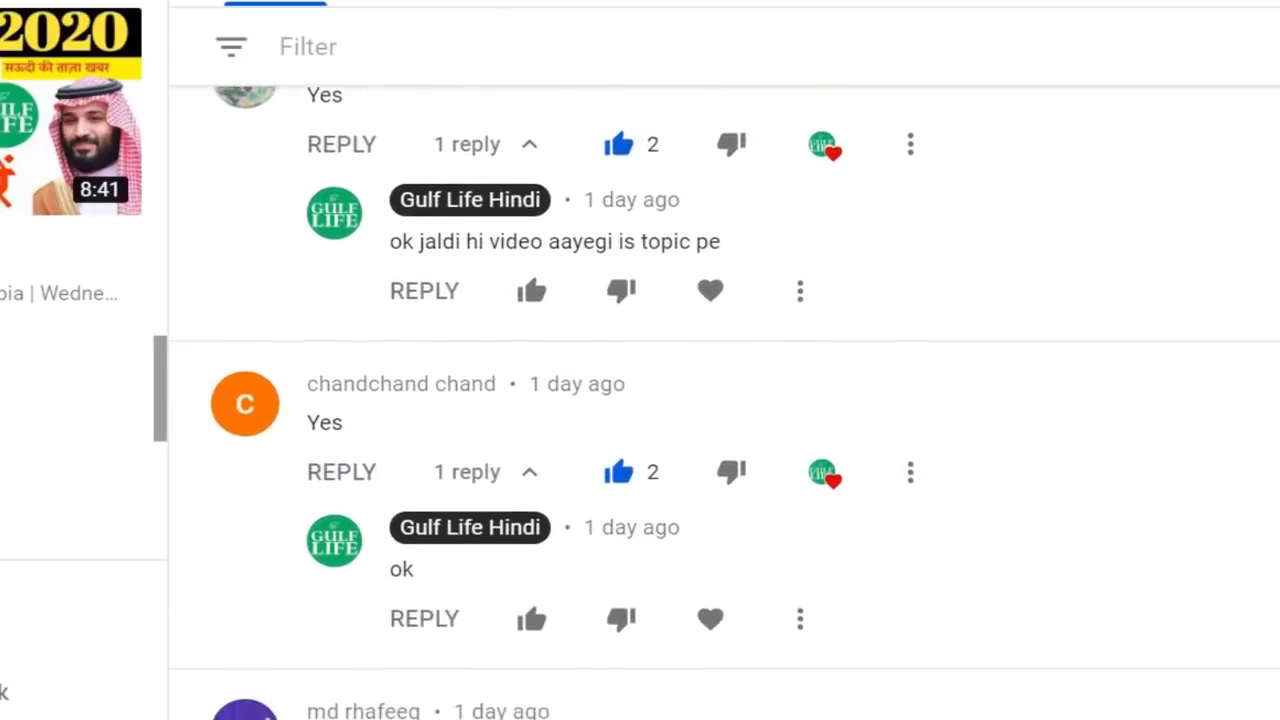
scroll(724, 400, "down", 3)
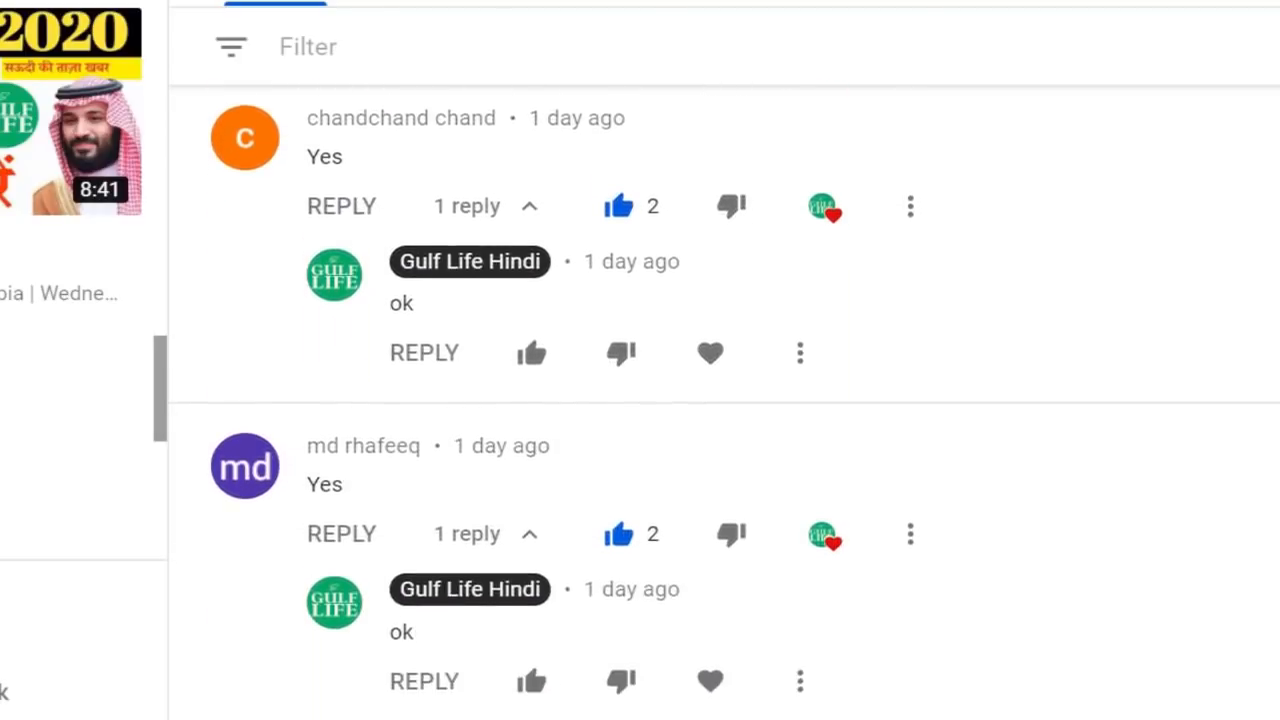
scroll(724, 400, "down", 3)
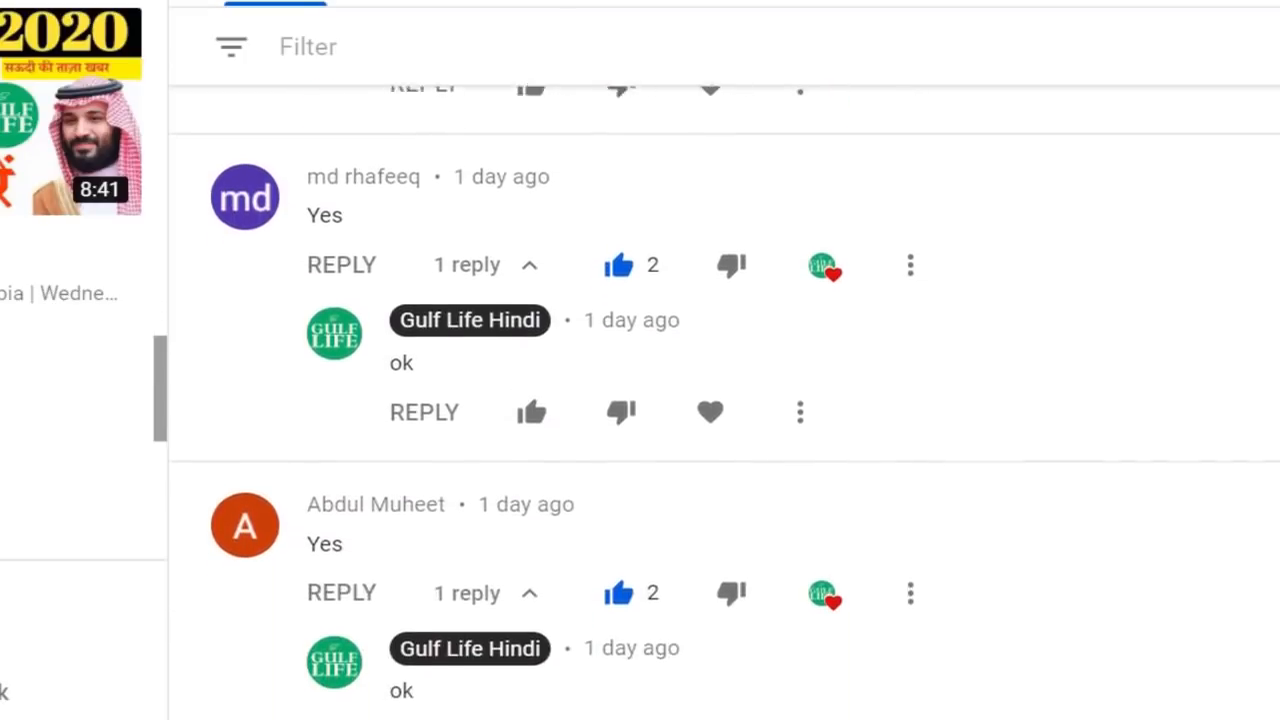
scroll(724, 400, "down", 4)
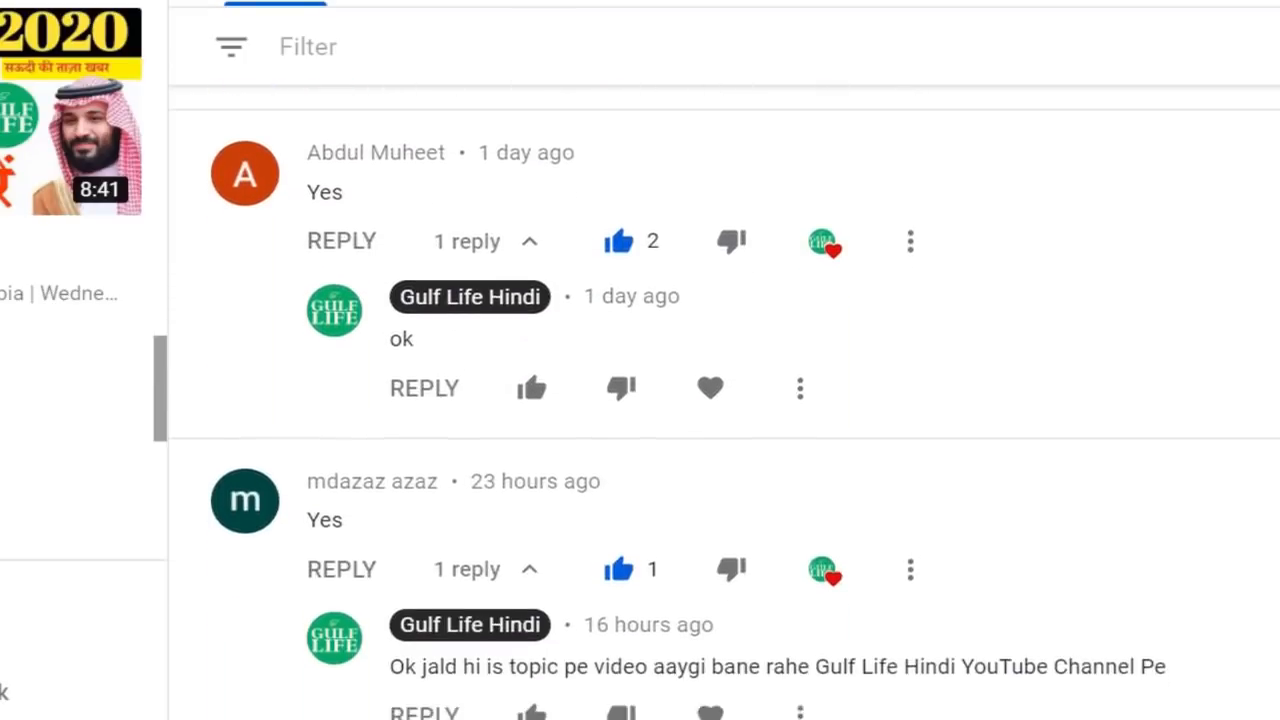
scroll(724, 400, "down", 1)
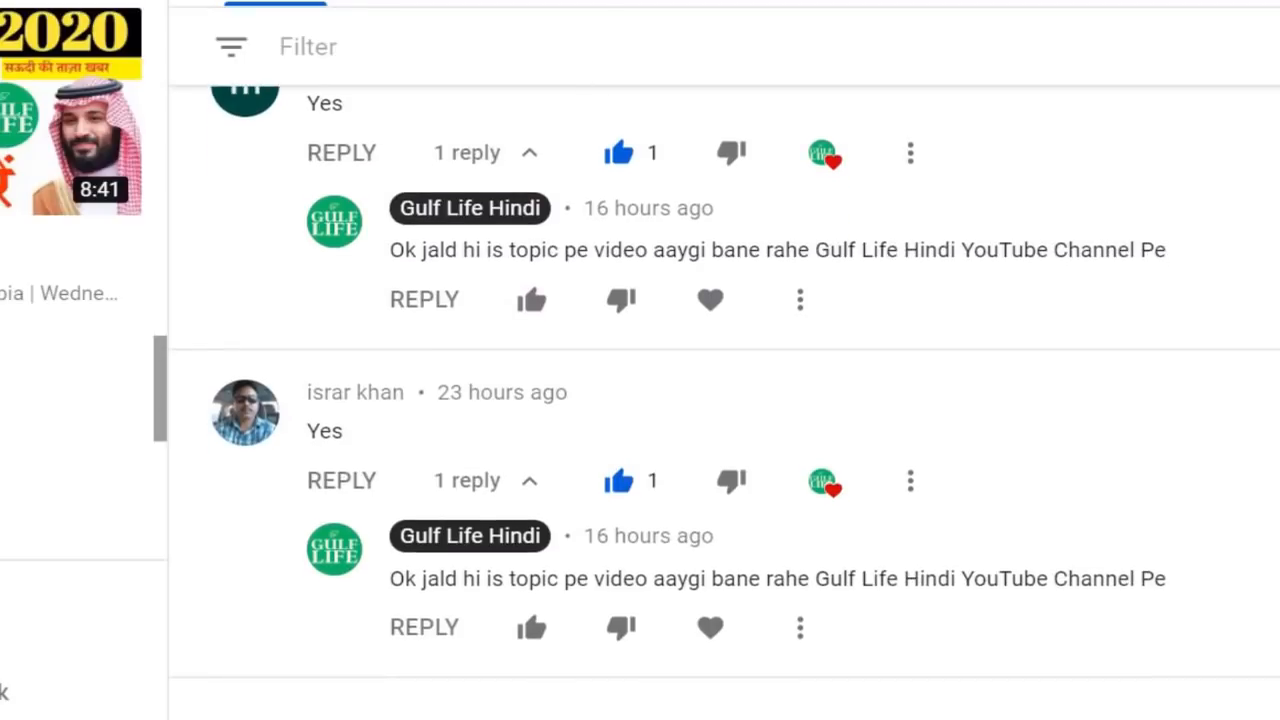
scroll(724, 400, "down", 4)
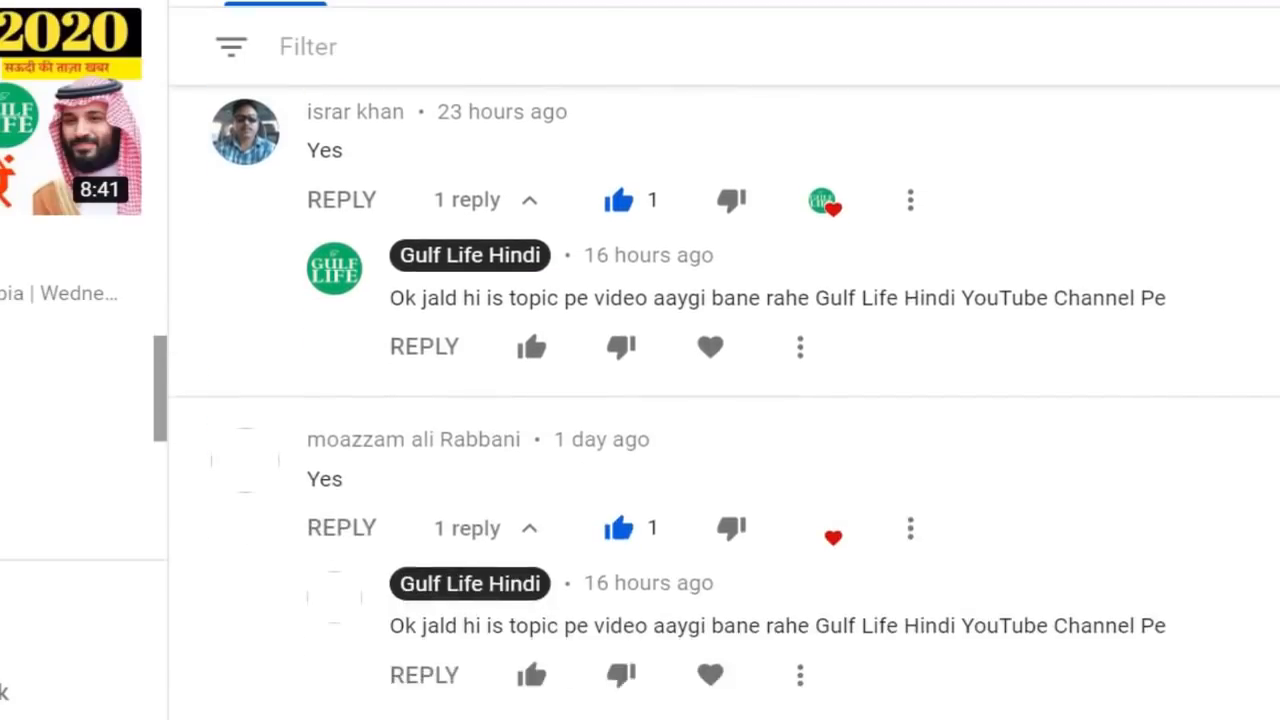
scroll(724, 400, "down", 5)
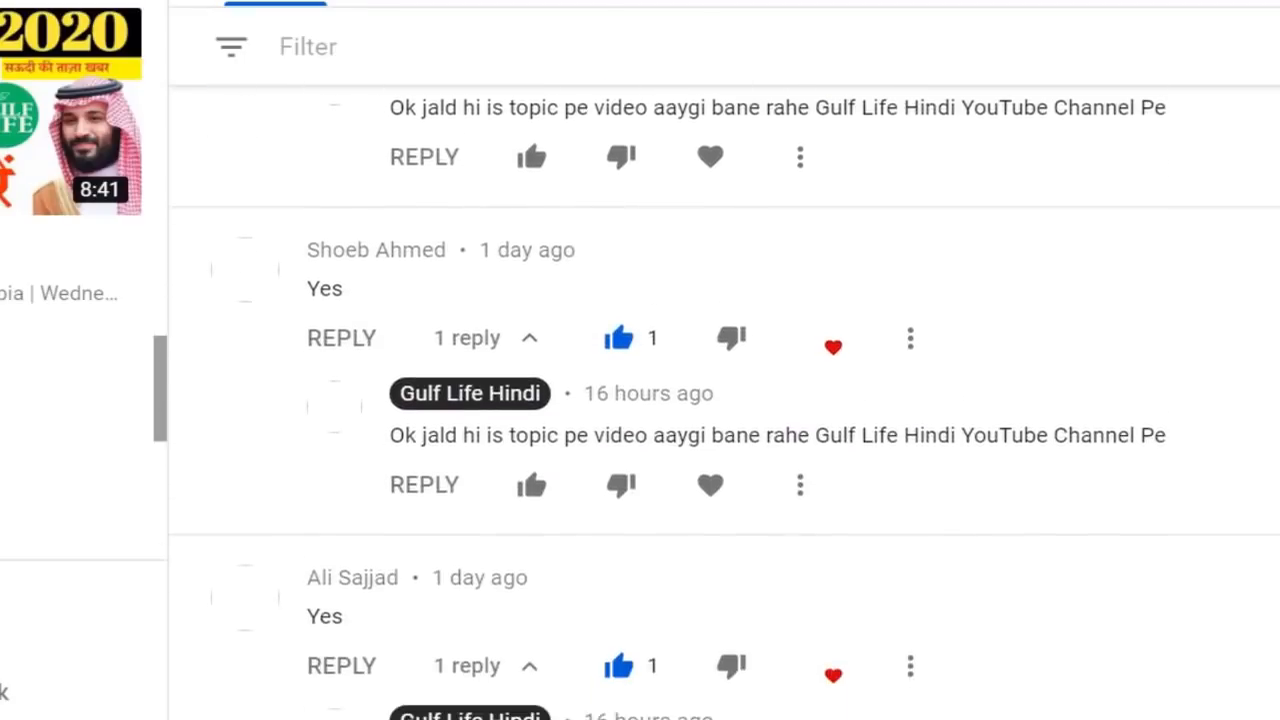
scroll(724, 400, "down", 5)
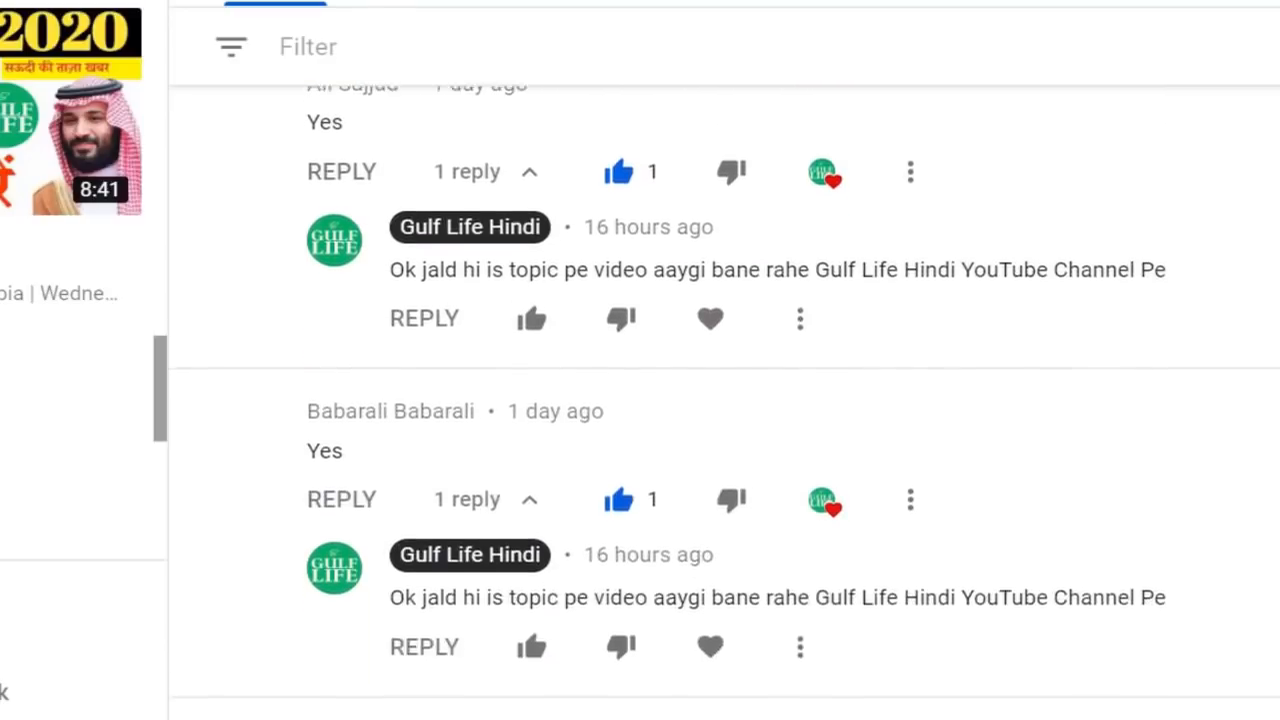
scroll(724, 400, "down", 5)
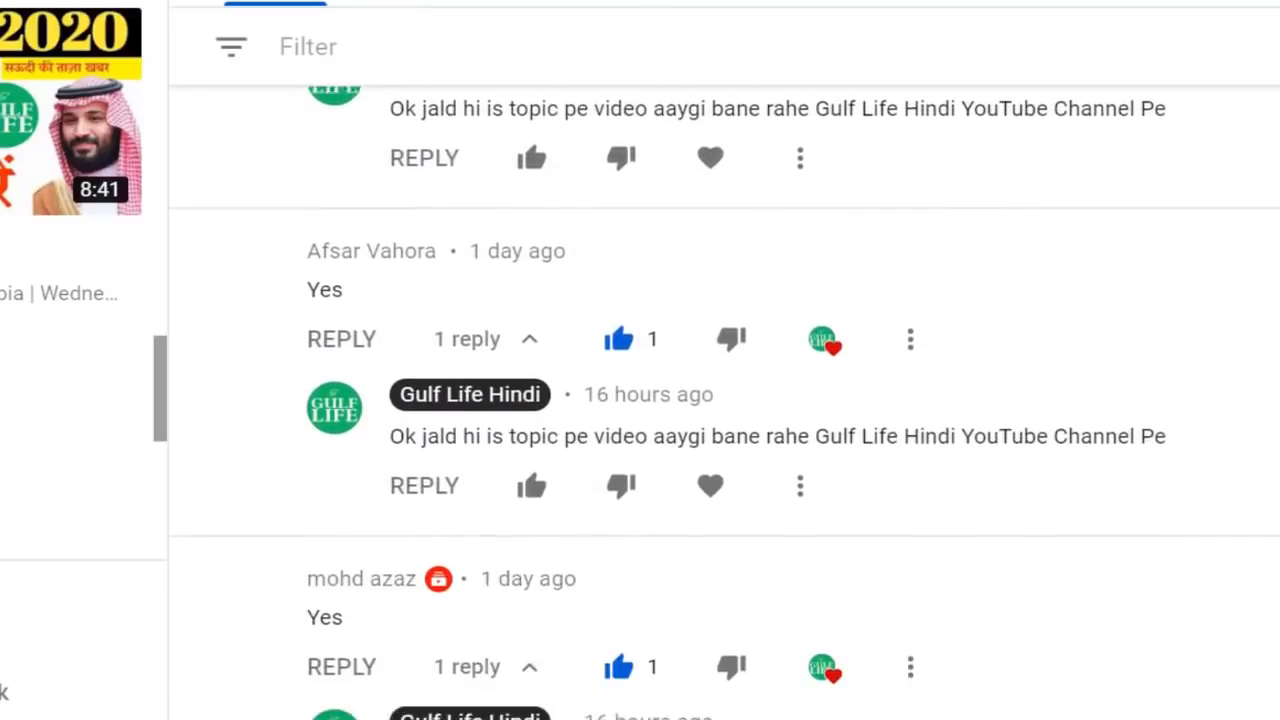
scroll(724, 400, "down", 5)
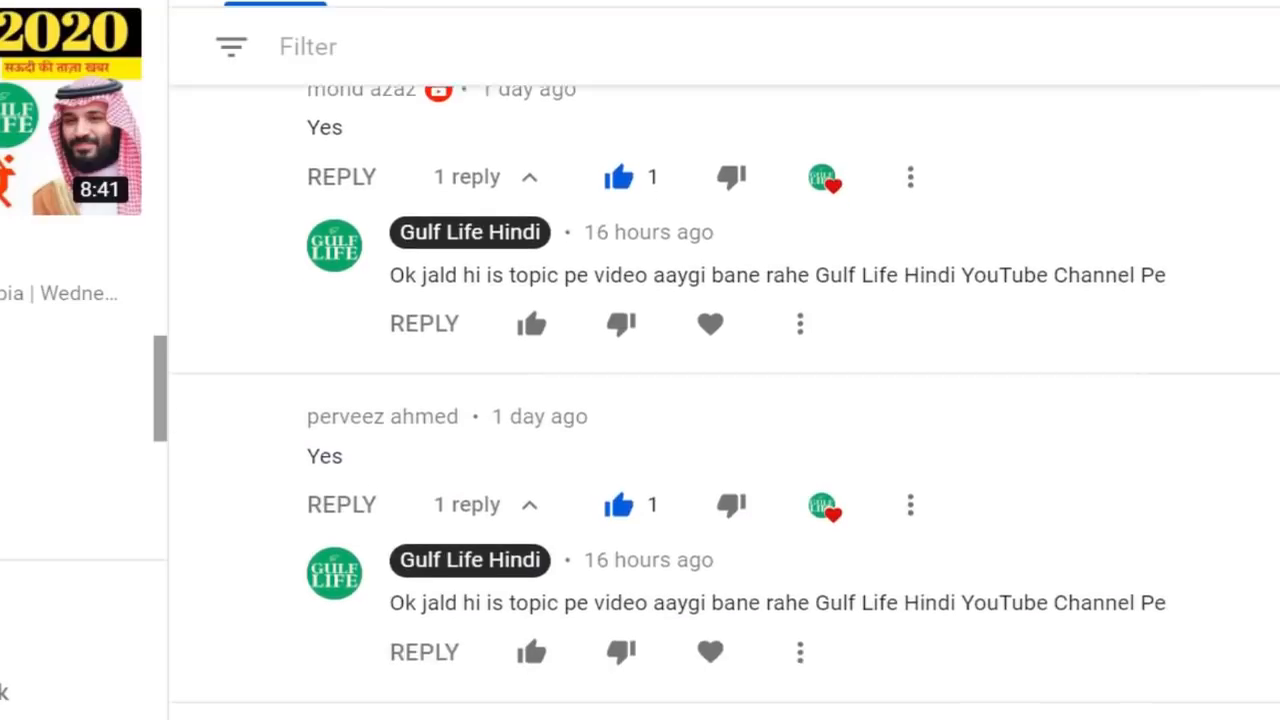
scroll(724, 400, "down", 5)
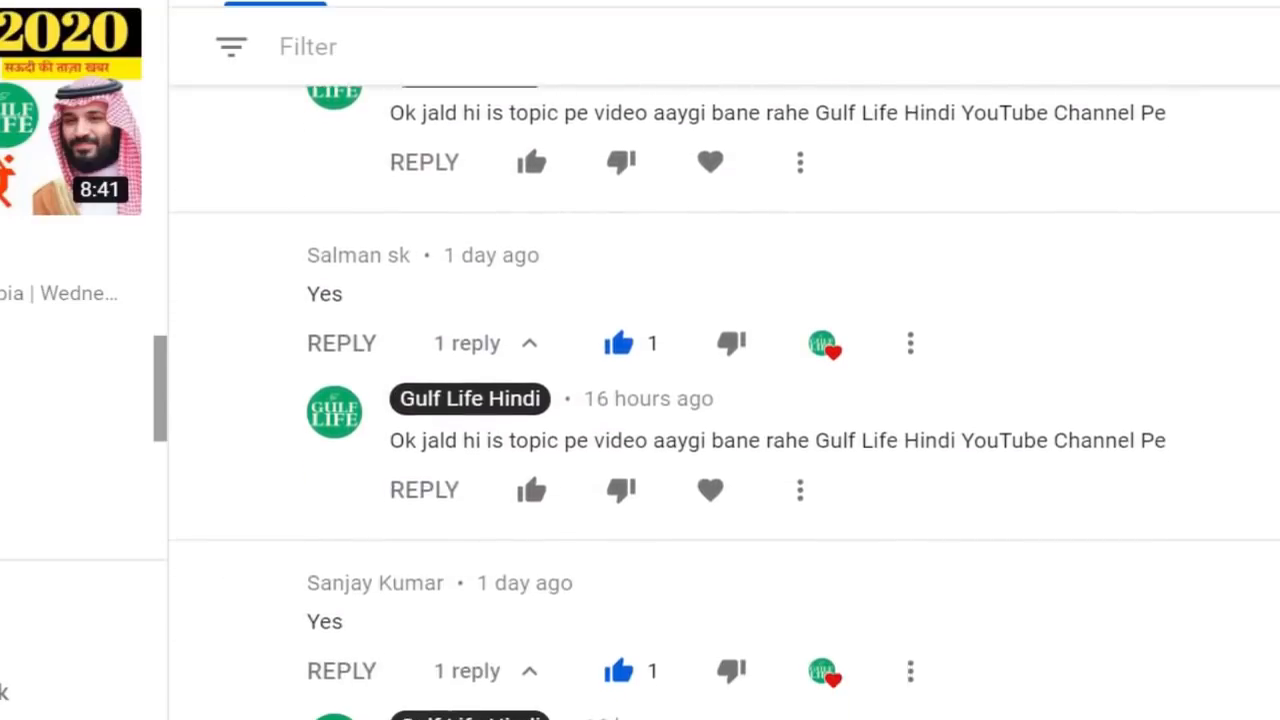
scroll(724, 400, "down", 4)
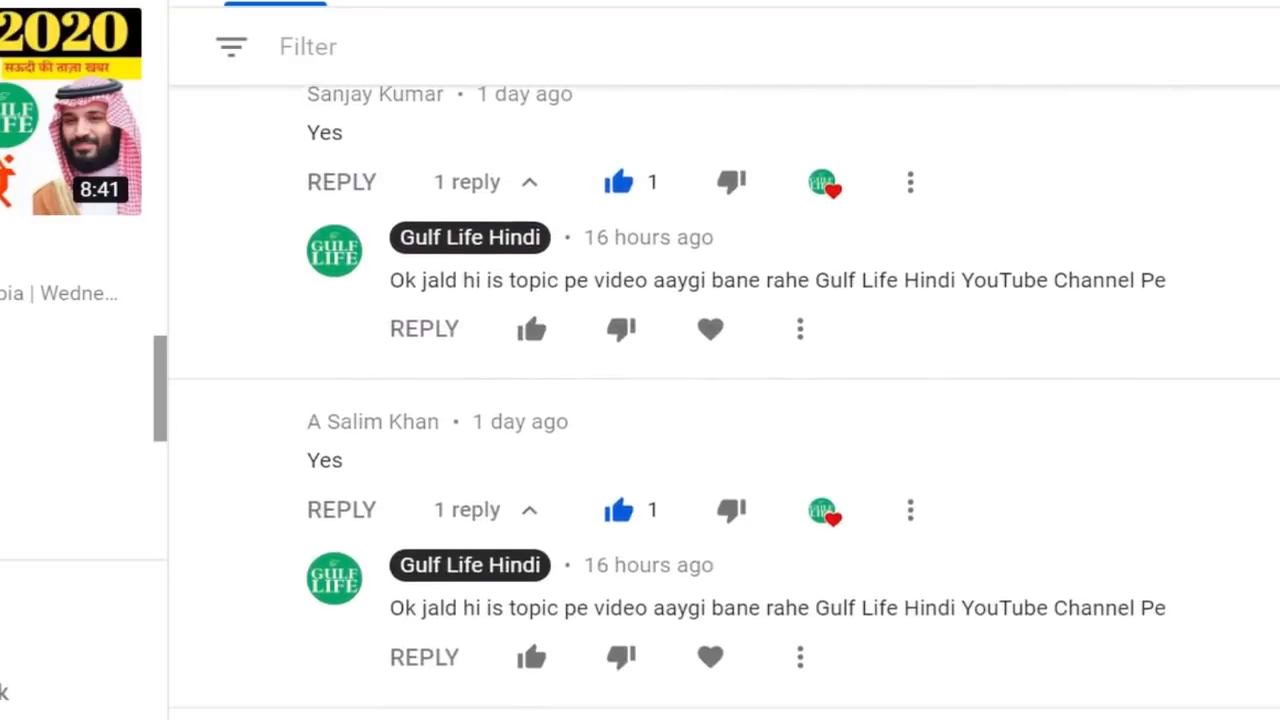
scroll(724, 400, "down", 5)
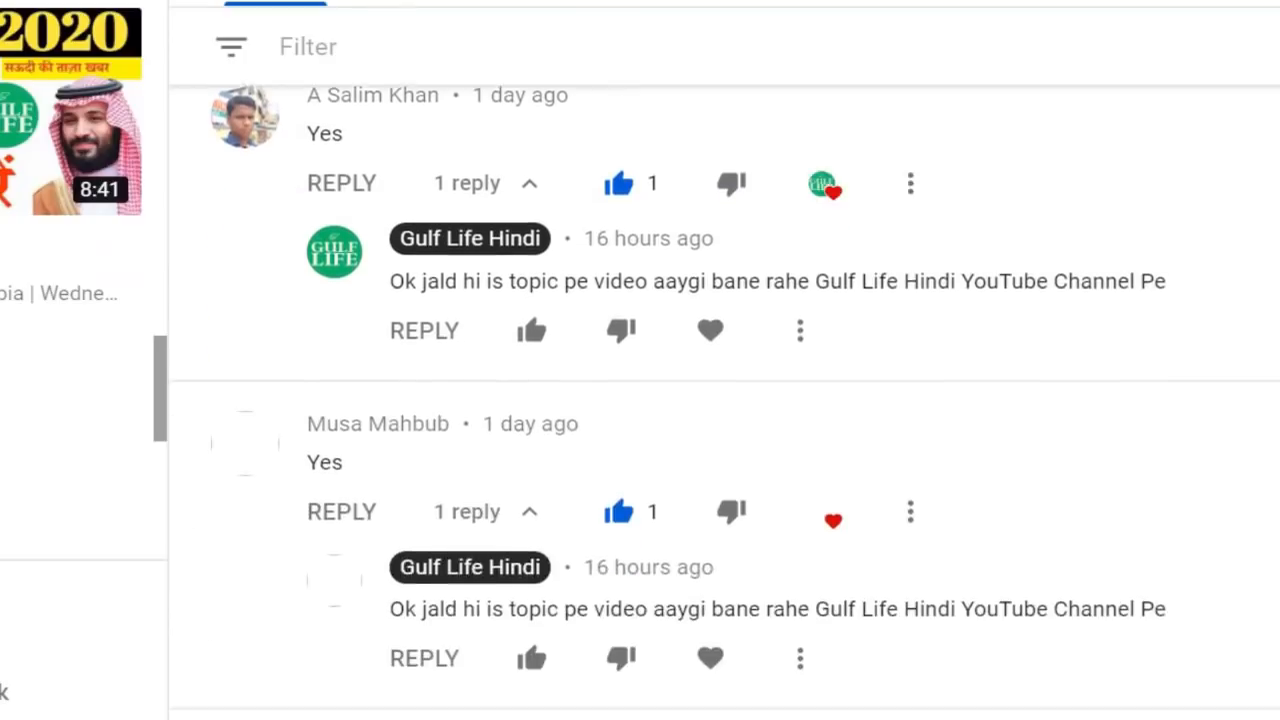
scroll(724, 400, "down", 5)
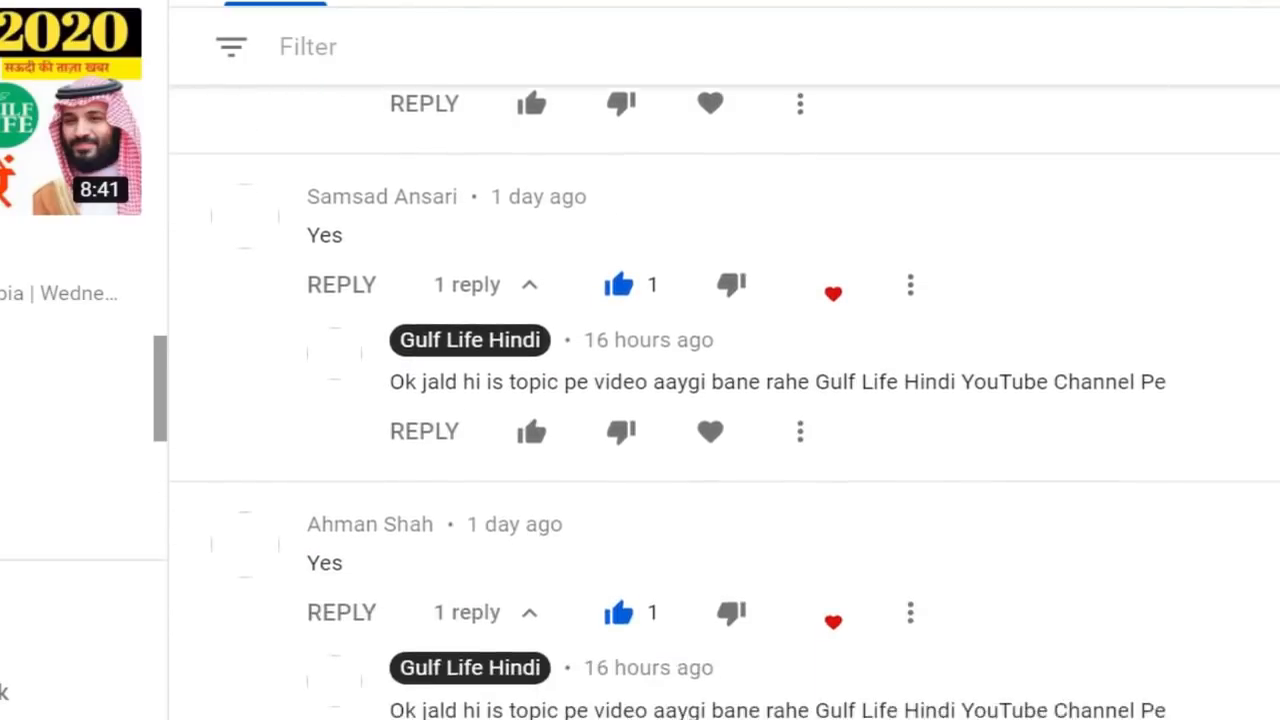
scroll(724, 400, "down", 5)
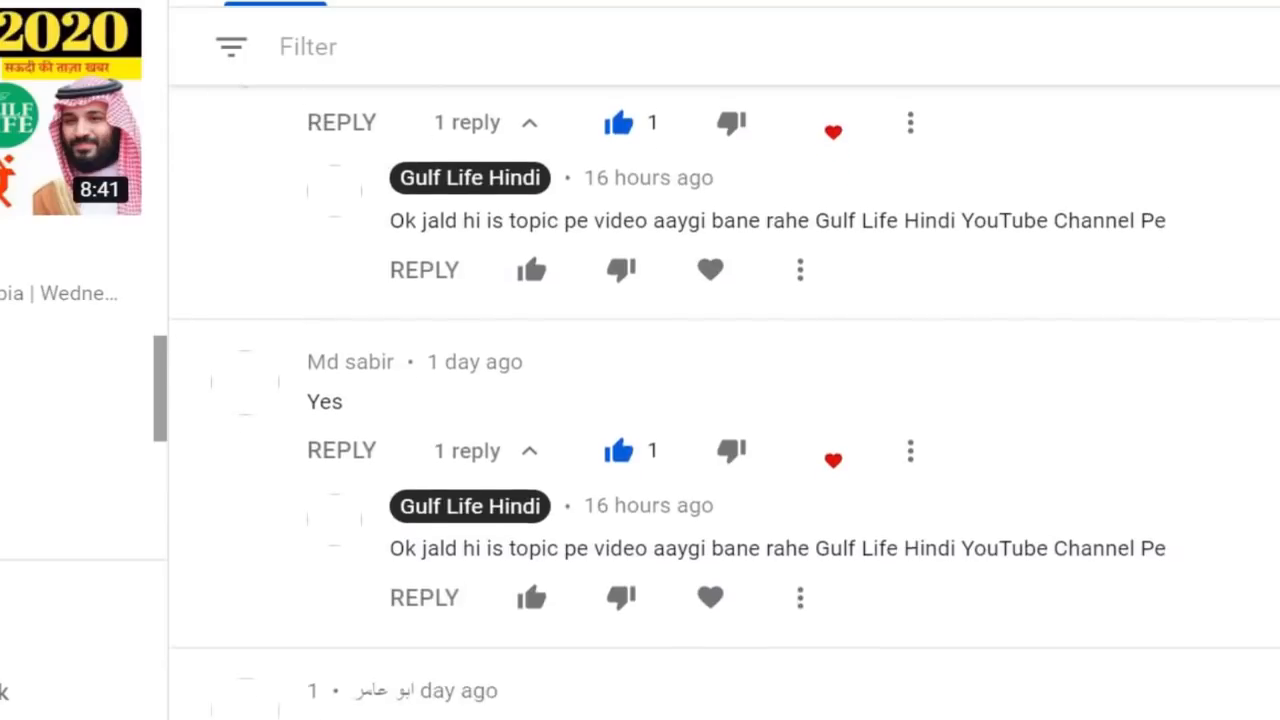
scroll(724, 400, "down", 5)
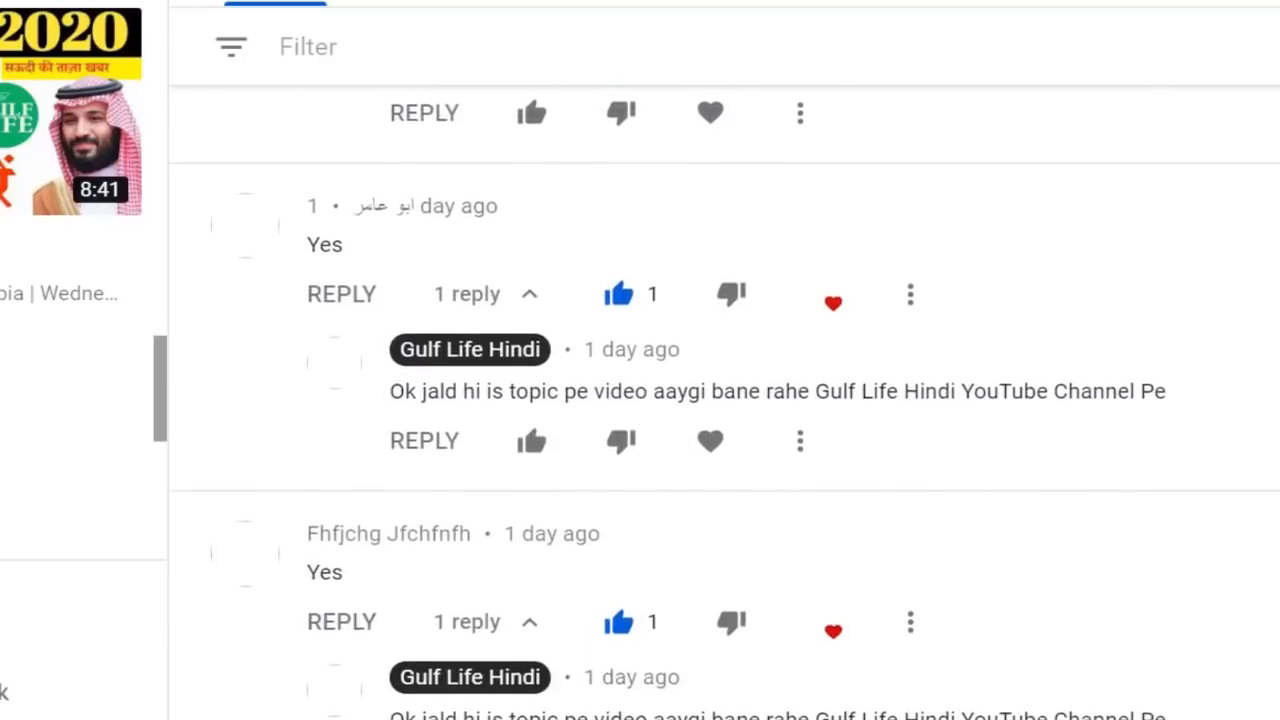
scroll(724, 400, "down", 5)
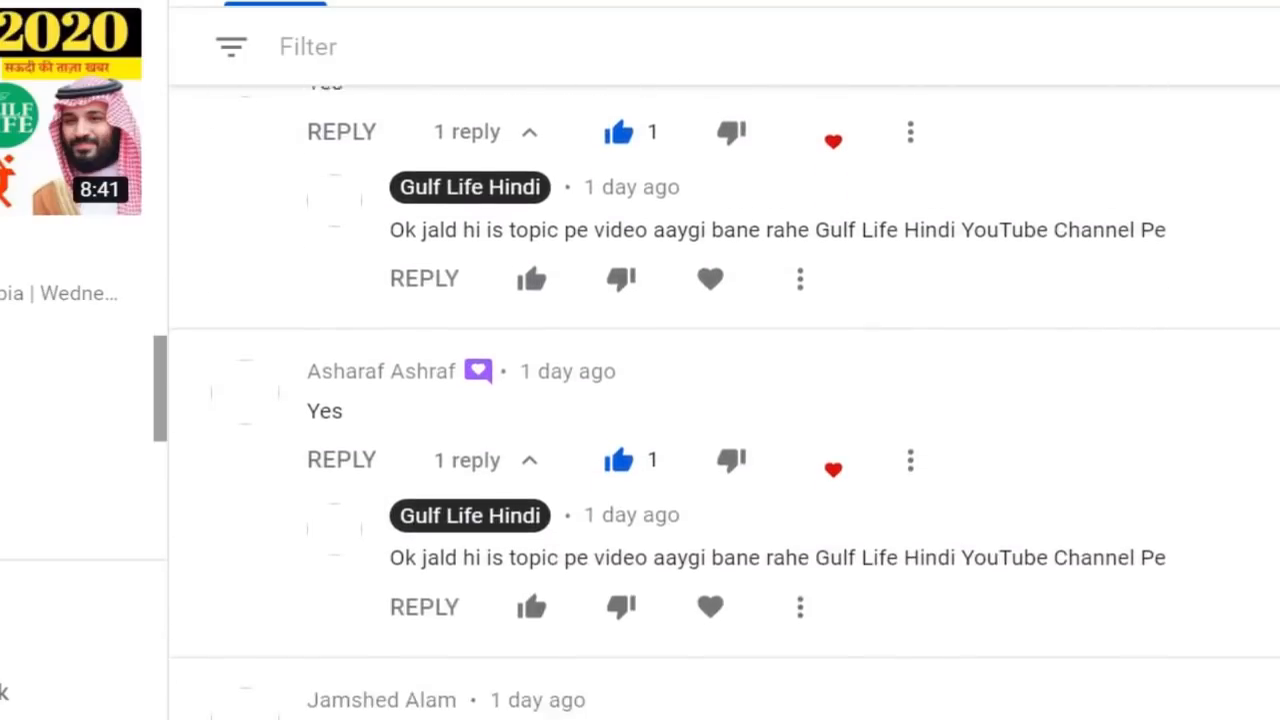
scroll(724, 400, "down", 5)
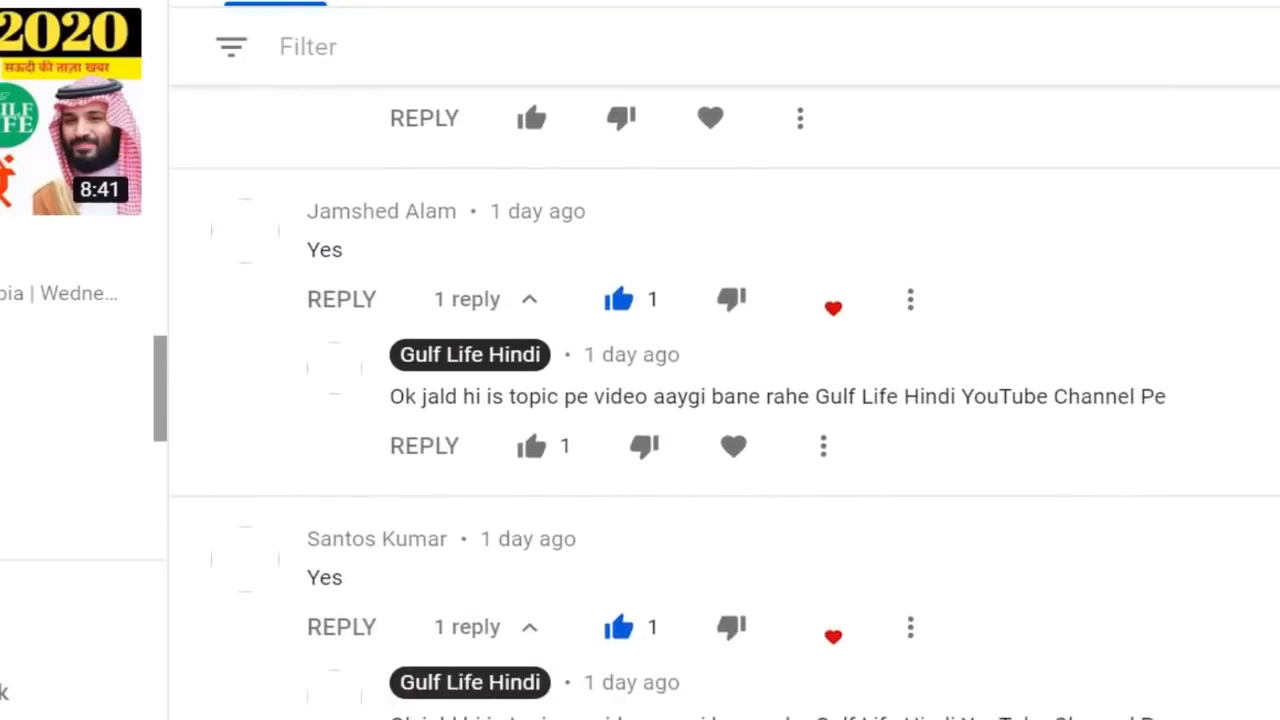
scroll(724, 400, "down", 4)
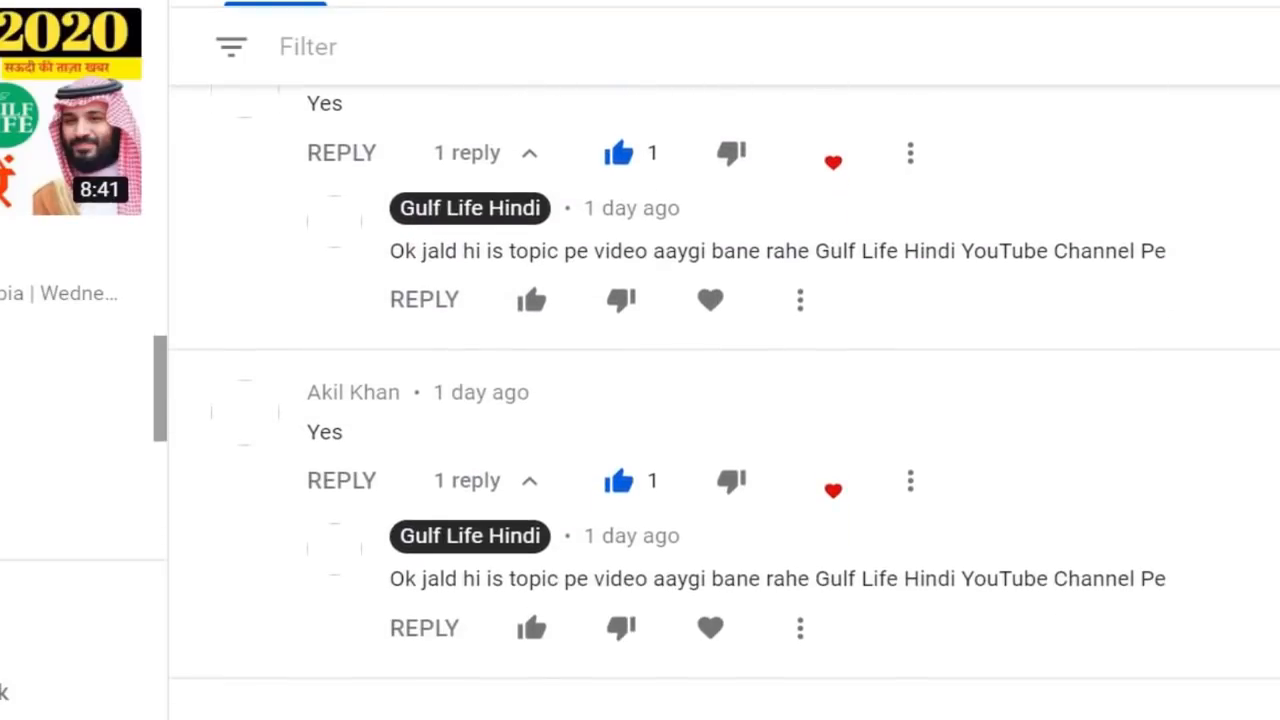
scroll(724, 400, "down", 5)
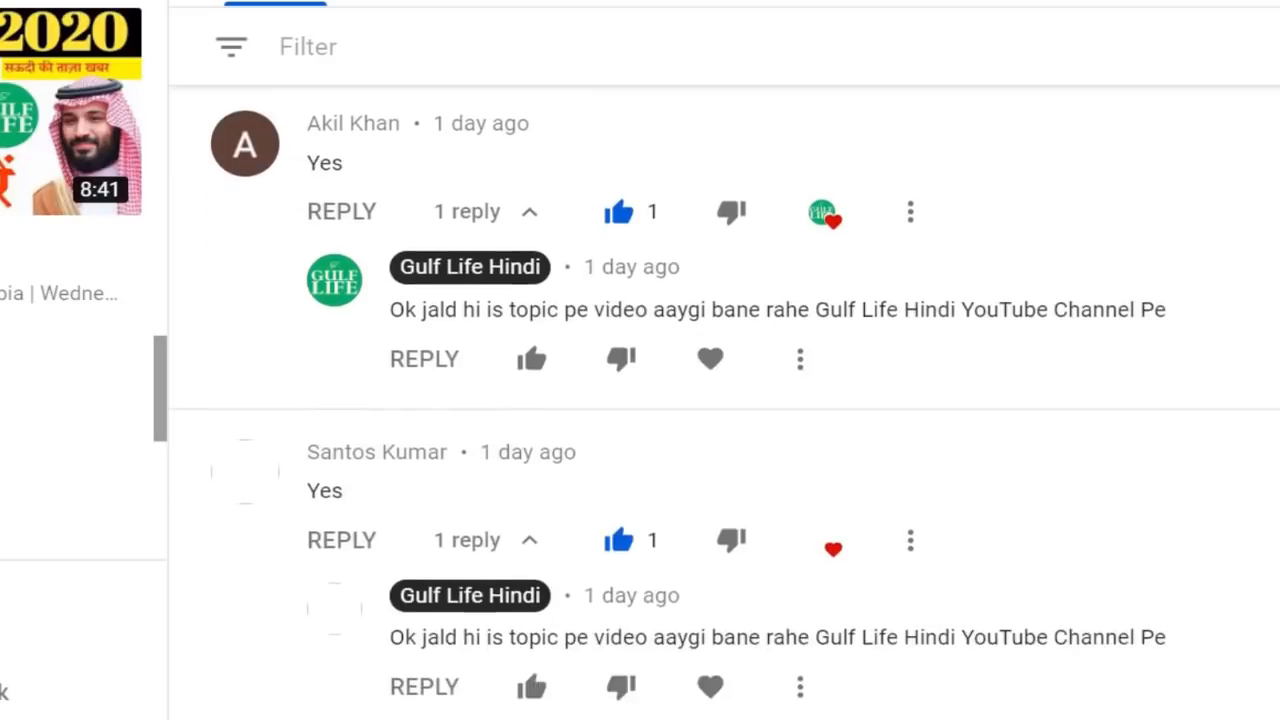
scroll(724, 400, "down", 5)
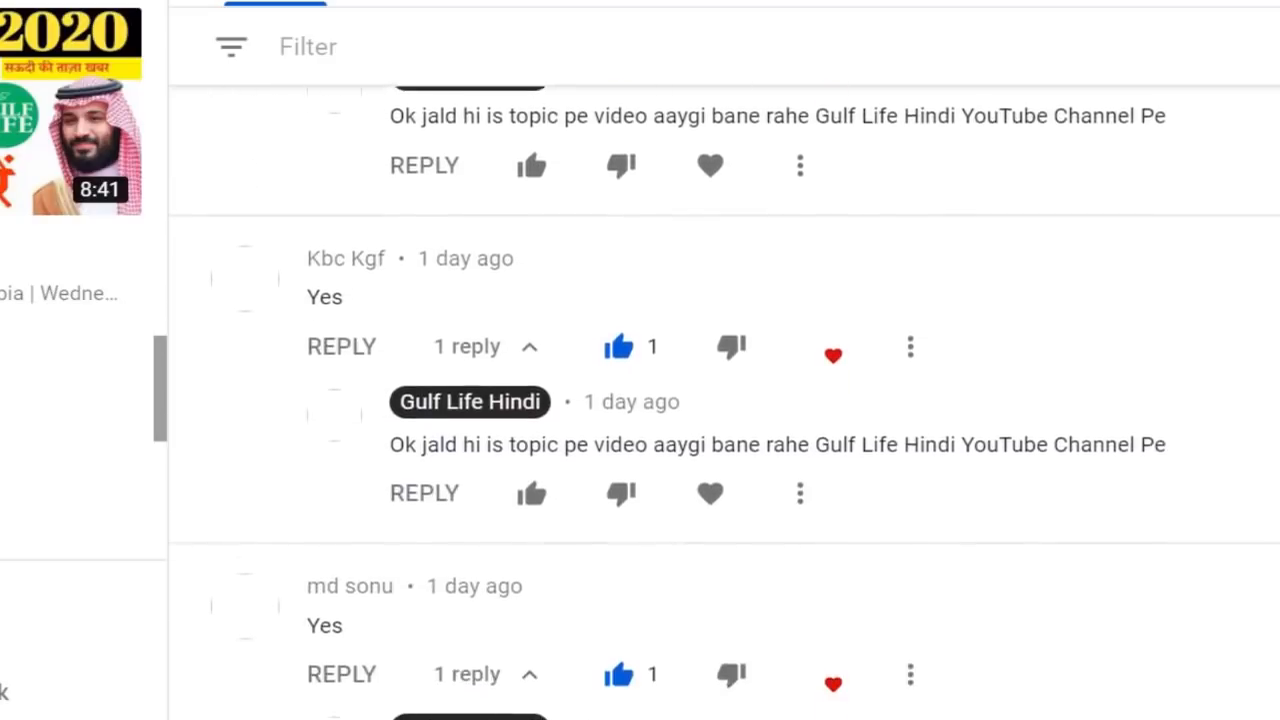
scroll(724, 400, "down", 5)
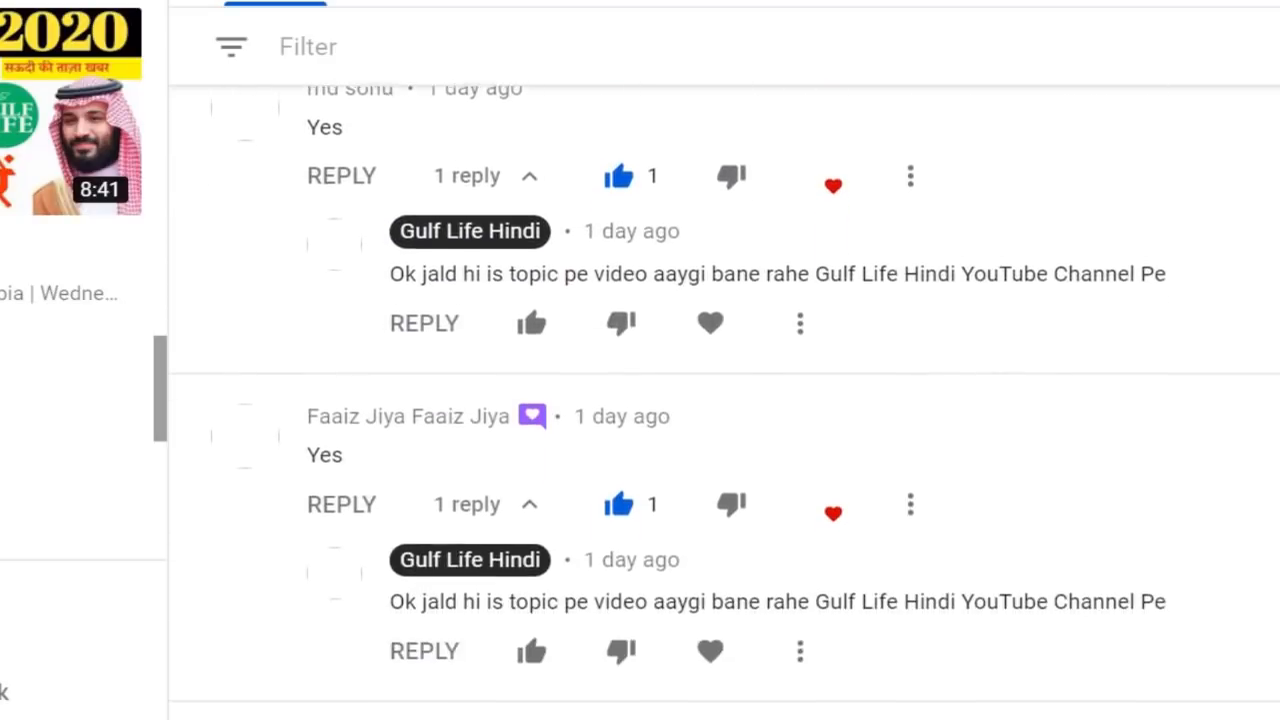
scroll(724, 400, "down", 5)
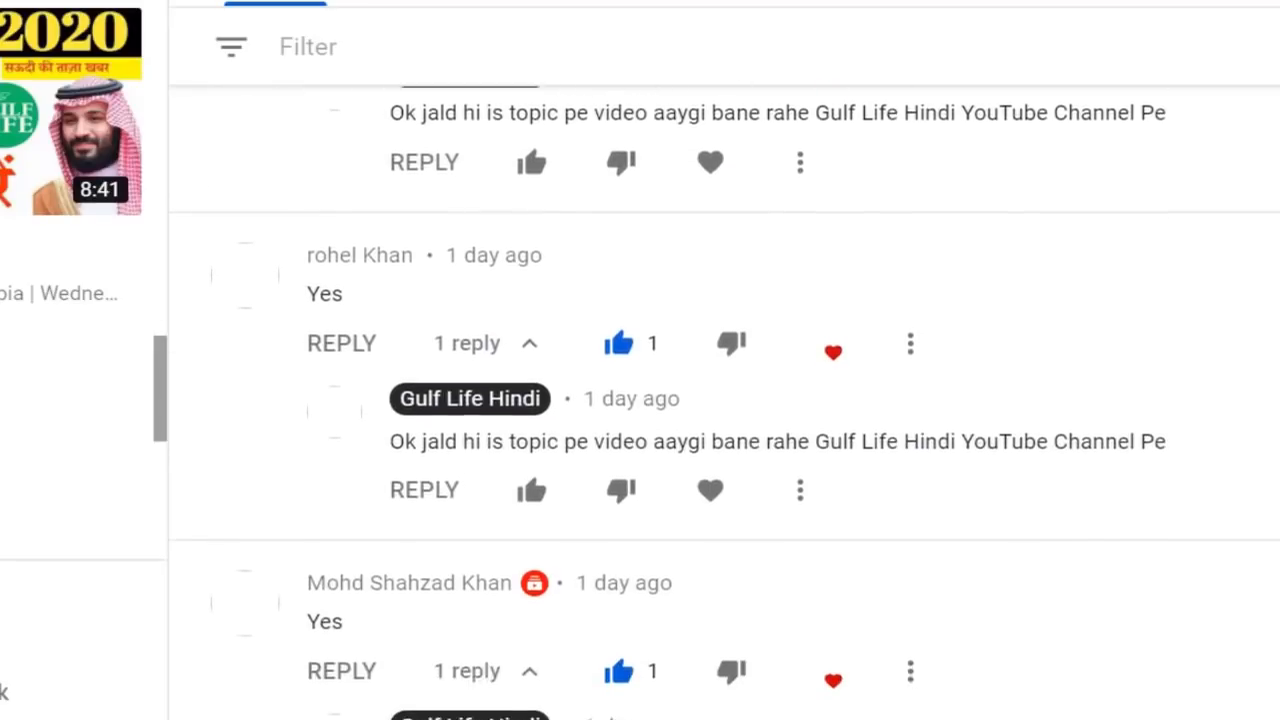
scroll(724, 400, "down", 5)
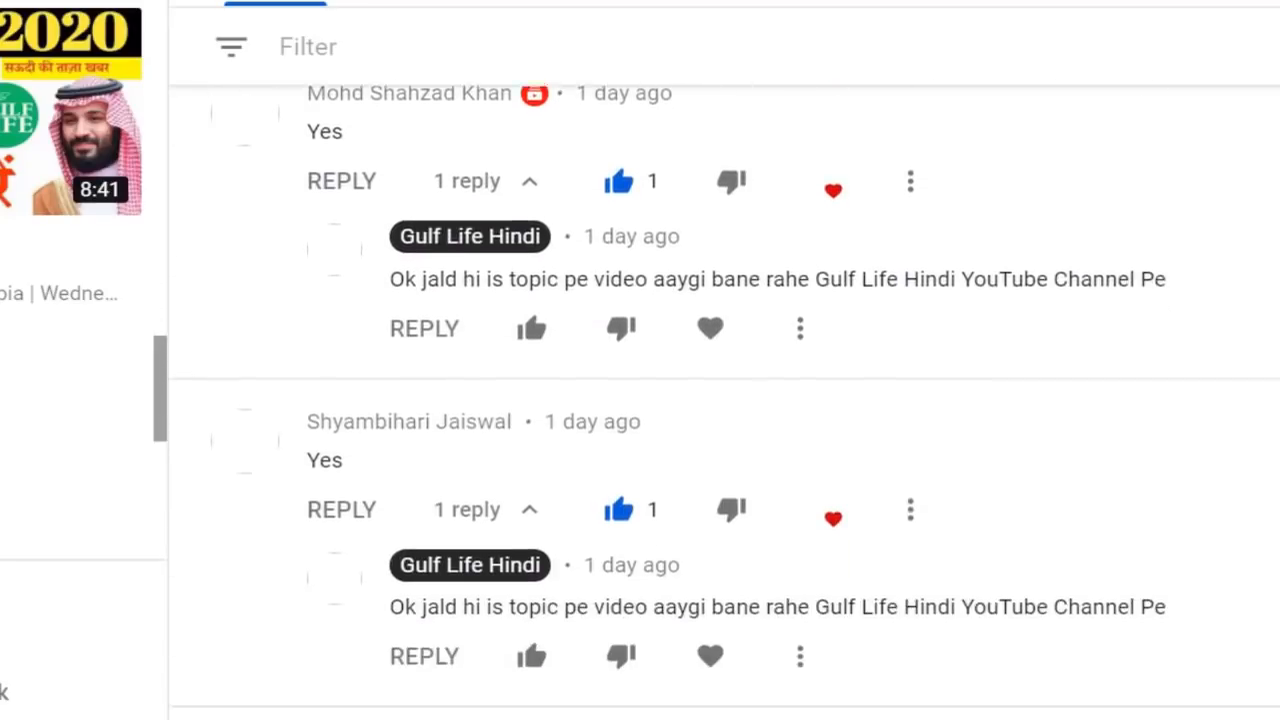
scroll(724, 400, "down", 5)
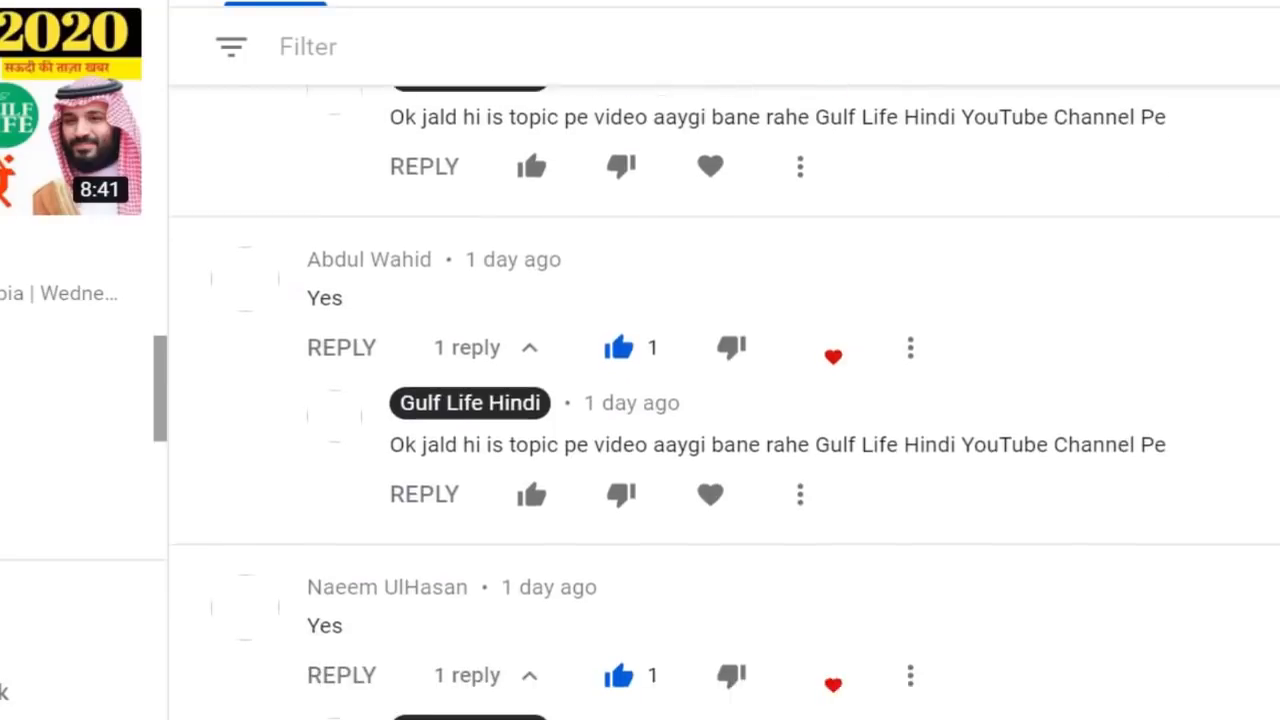
scroll(724, 400, "down", 3)
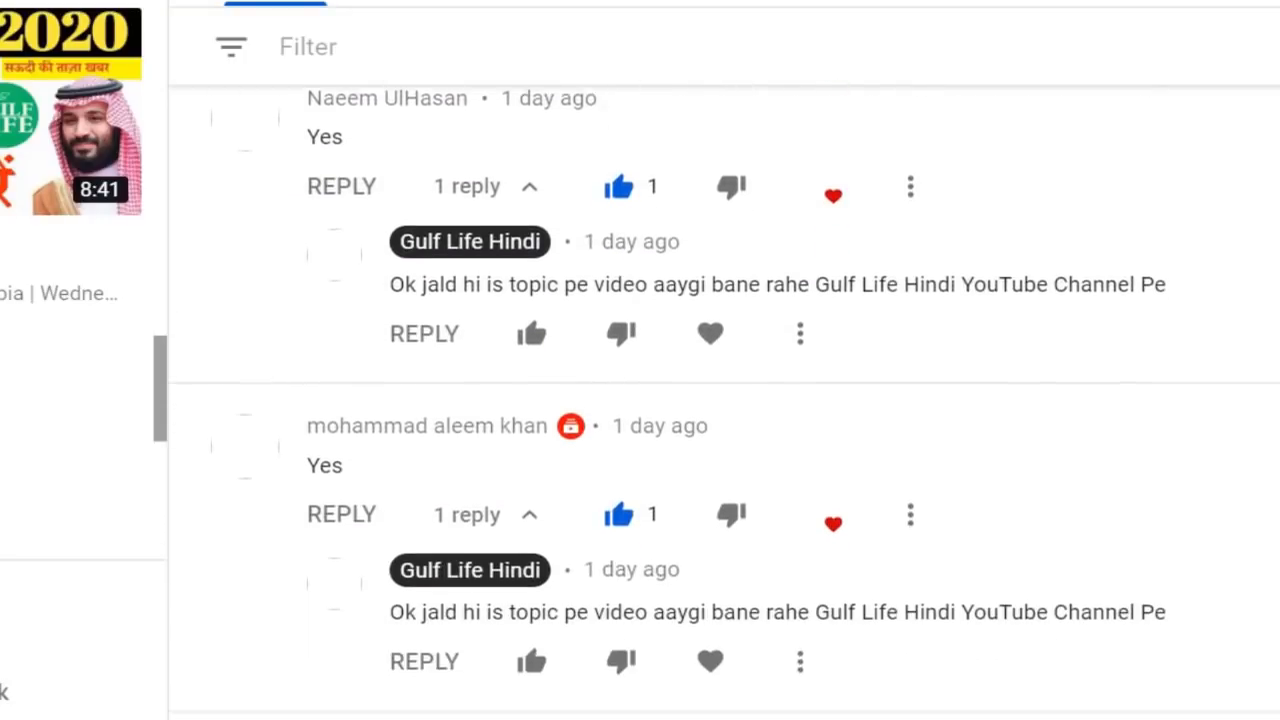
scroll(724, 400, "down", 4)
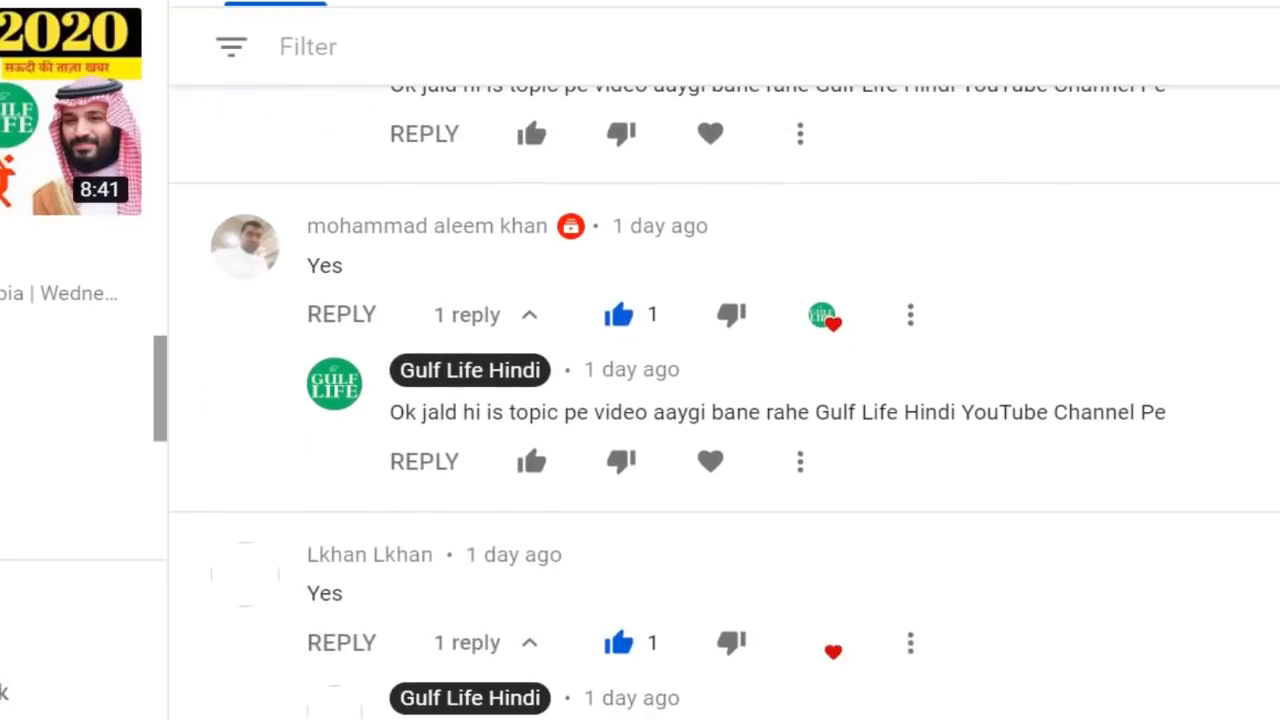
scroll(724, 400, "down", 5)
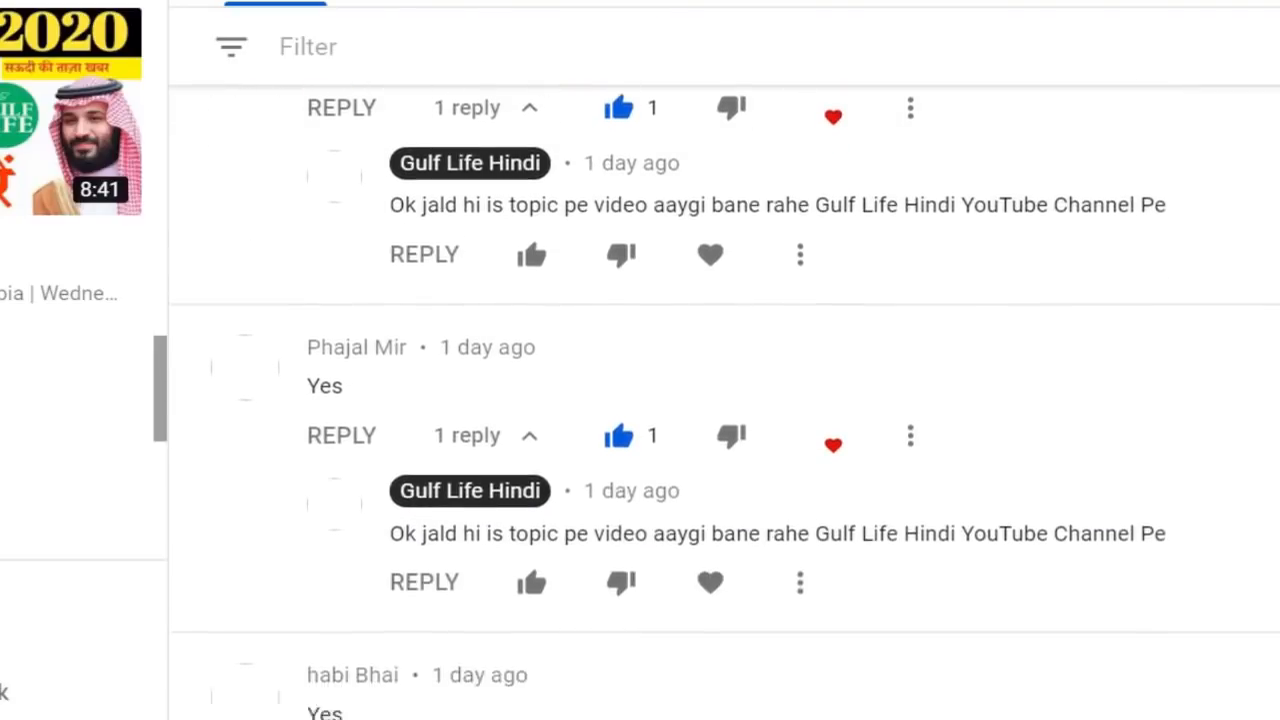
scroll(724, 400, "down", 5)
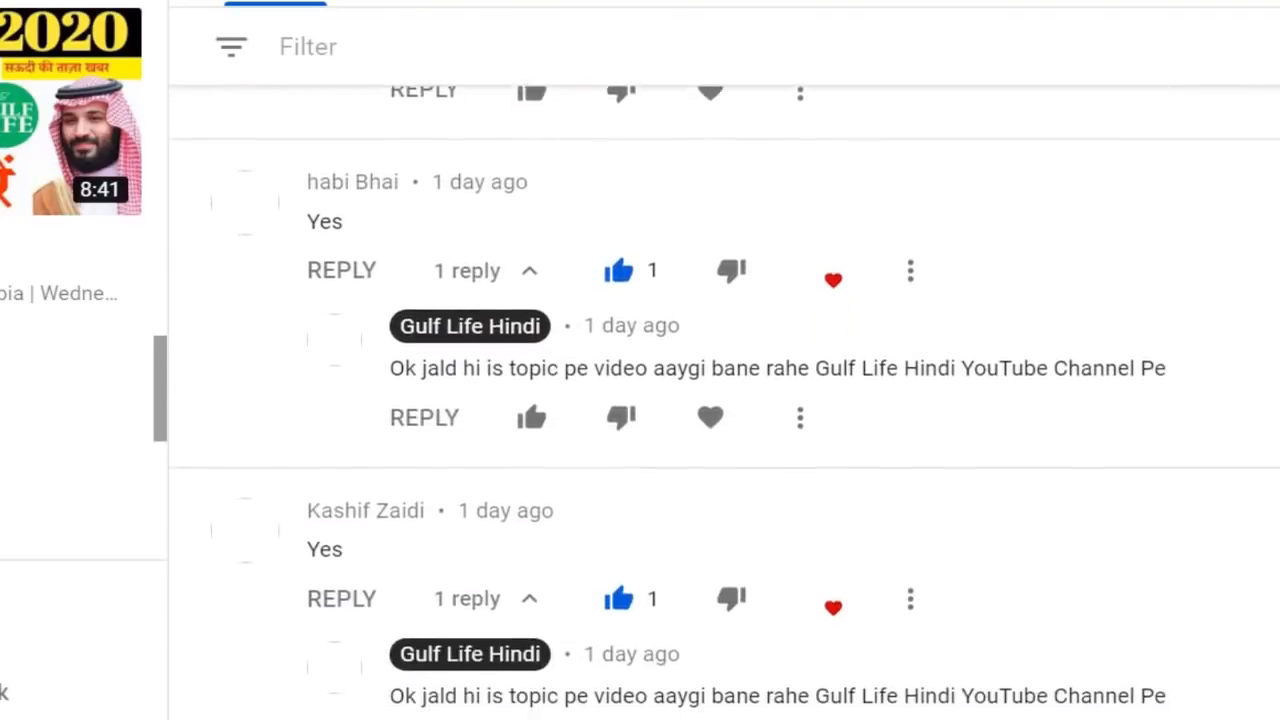
scroll(724, 400, "down", 5)
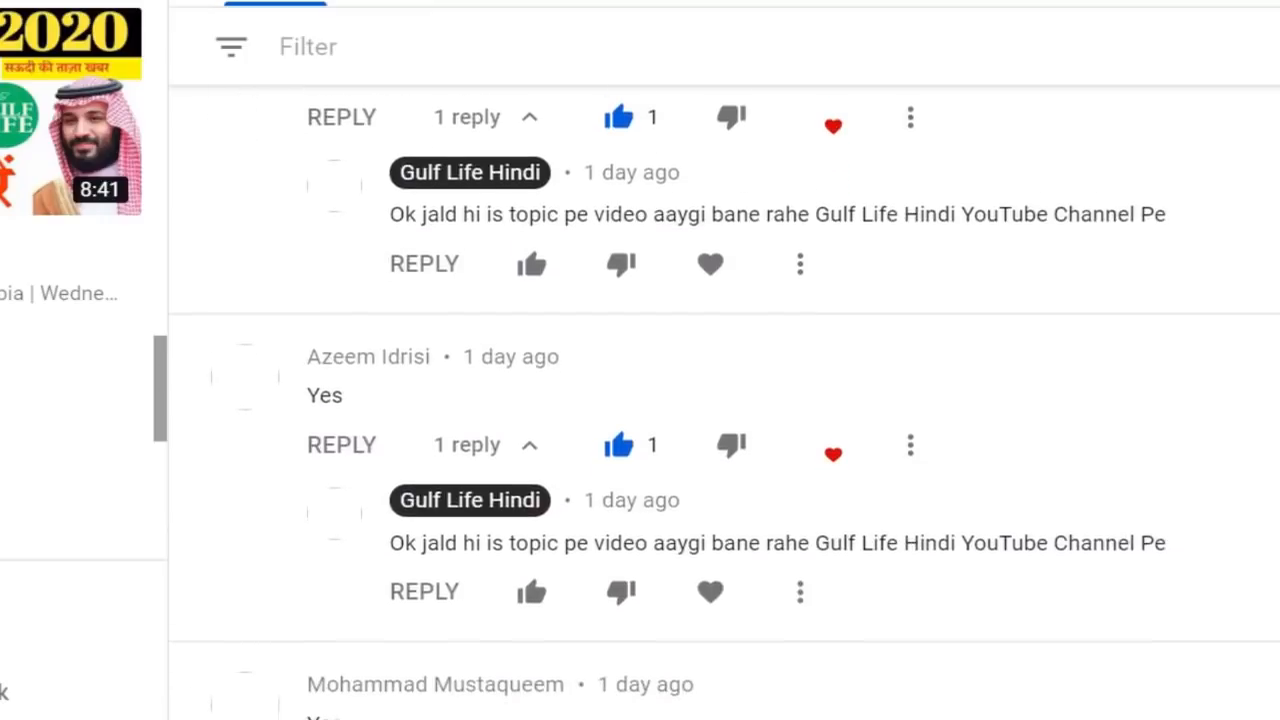
scroll(724, 400, "down", 5)
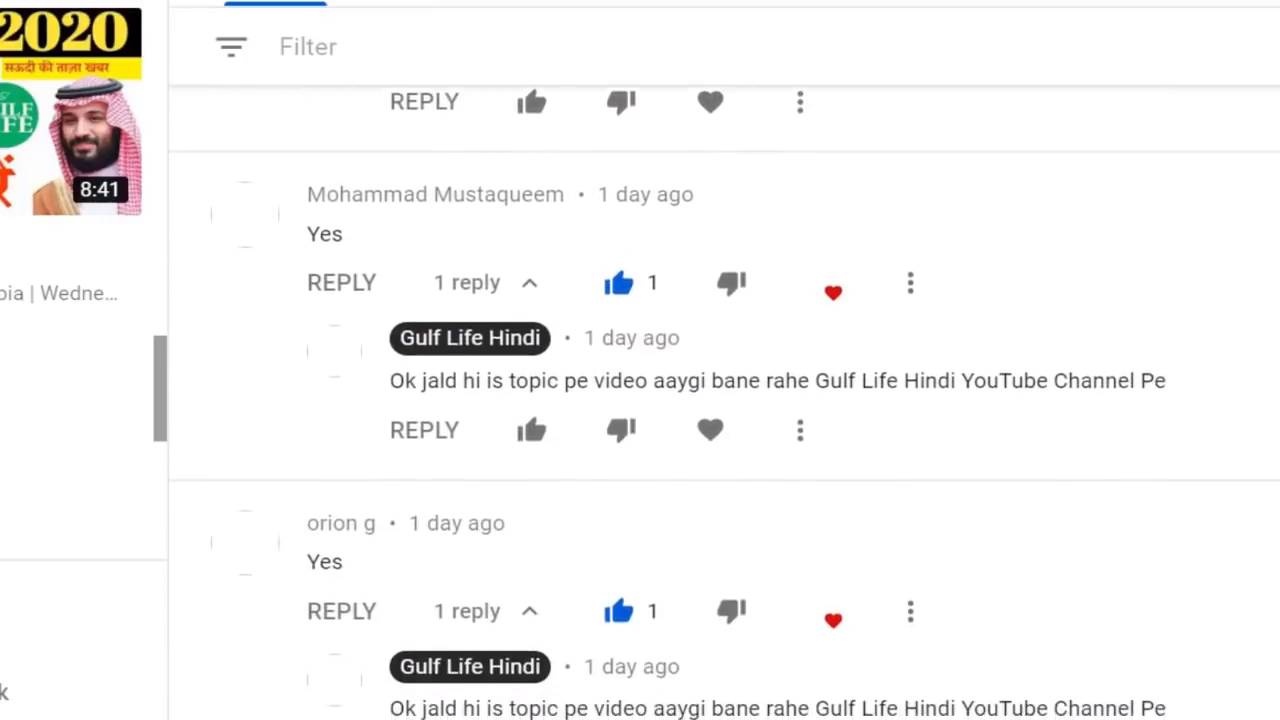
scroll(724, 400, "down", 5)
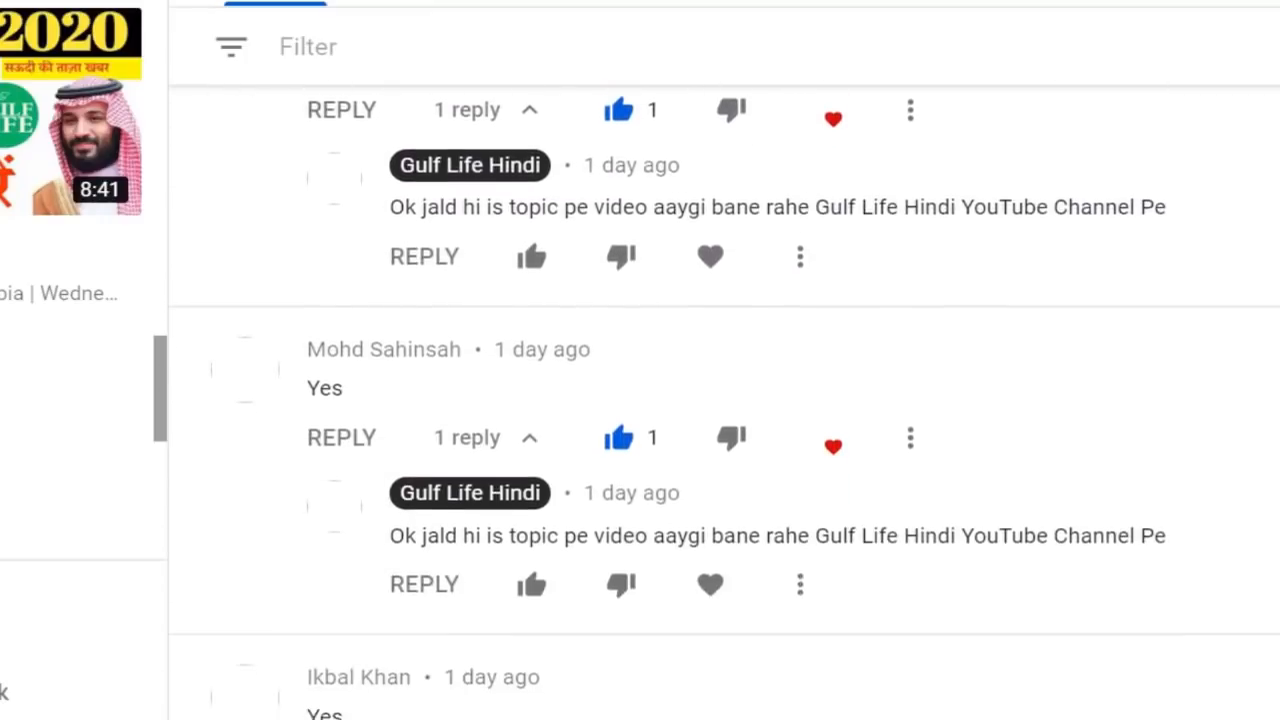
scroll(724, 400, "down", 4)
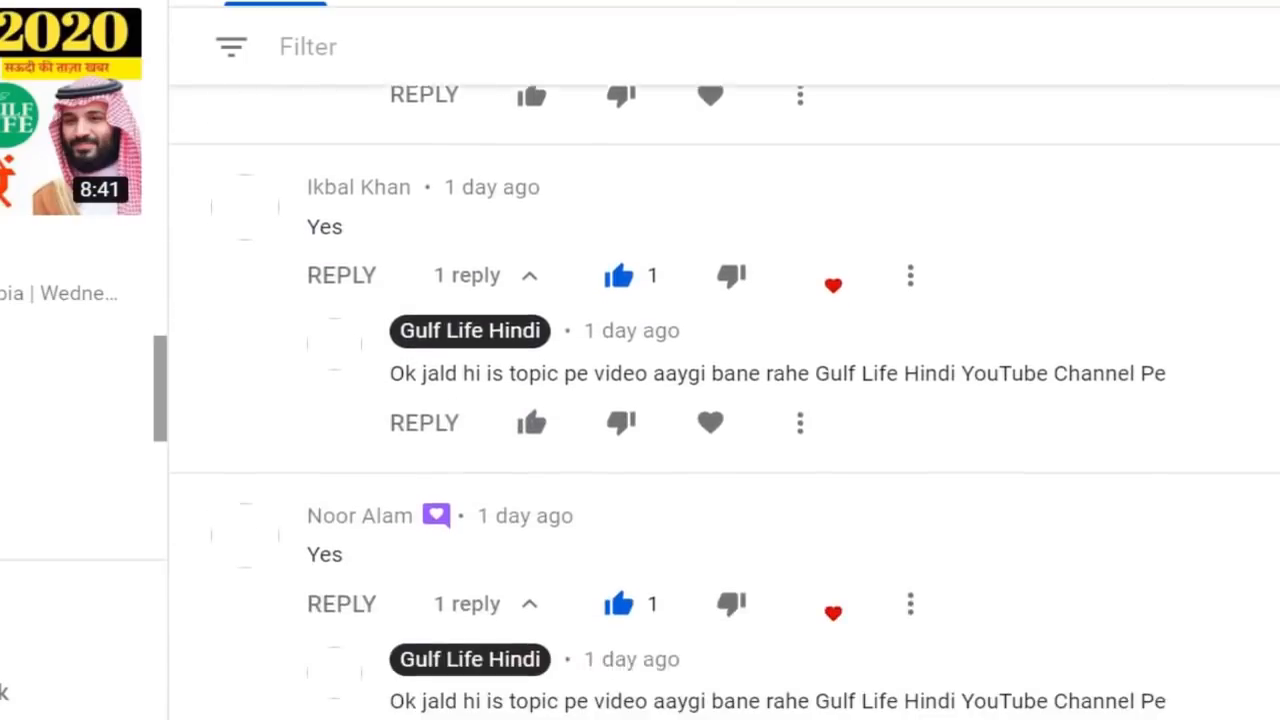